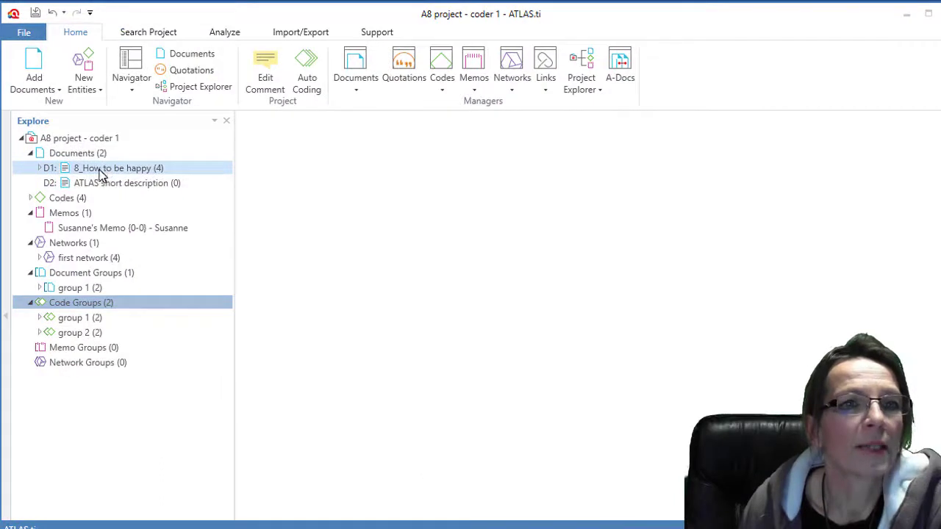
- Expand 8_How to be happy and Codes to list its four quotations and codes 1–4, then select the first network
{"action": "left_click", "coordinate": [39, 169]}
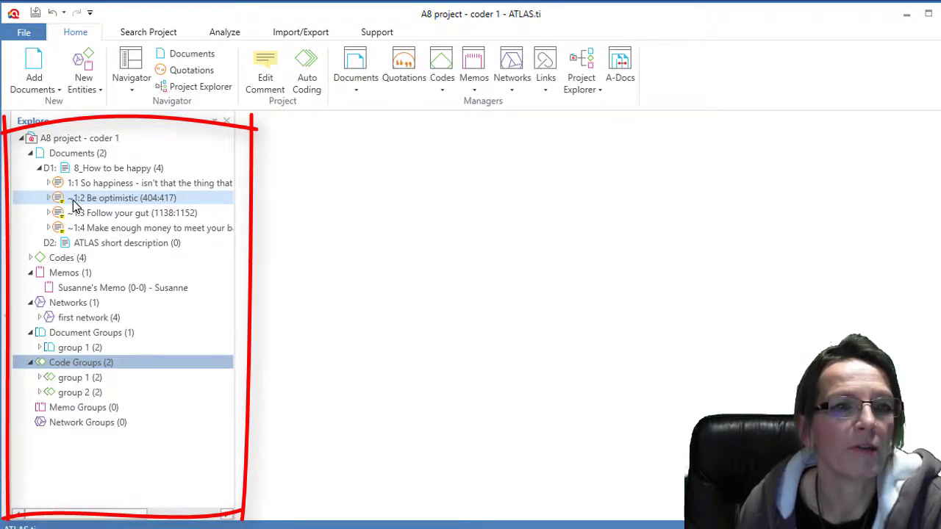
{"action": "left_click", "coordinate": [31, 259]}
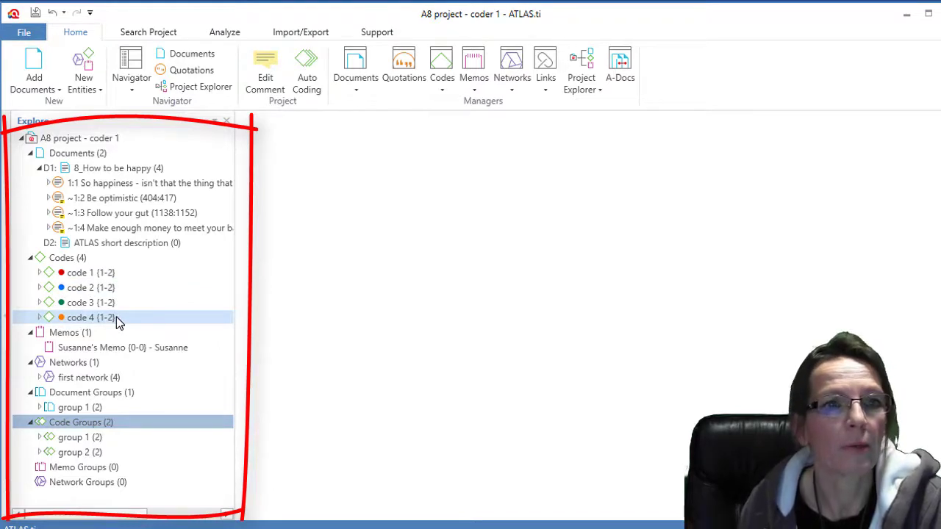
{"action": "left_click", "coordinate": [31, 333]}
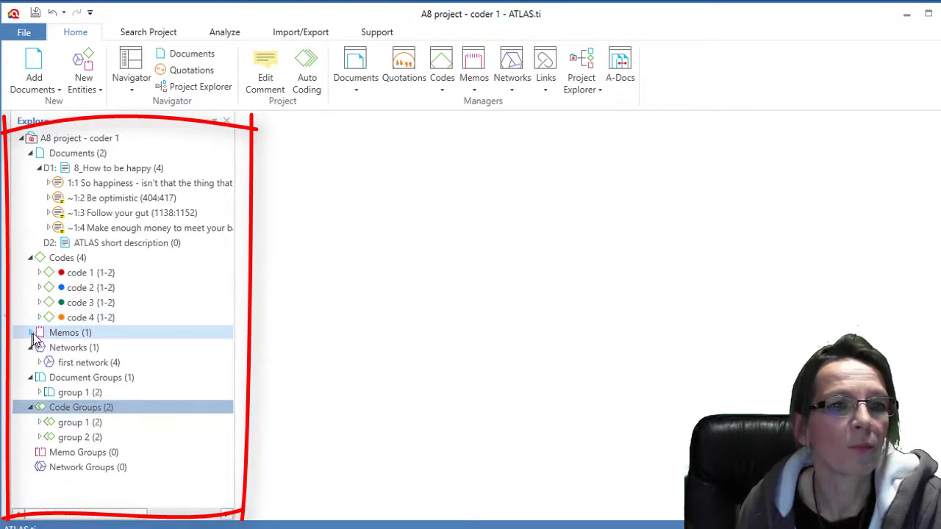
{"action": "left_click", "coordinate": [29, 334]}
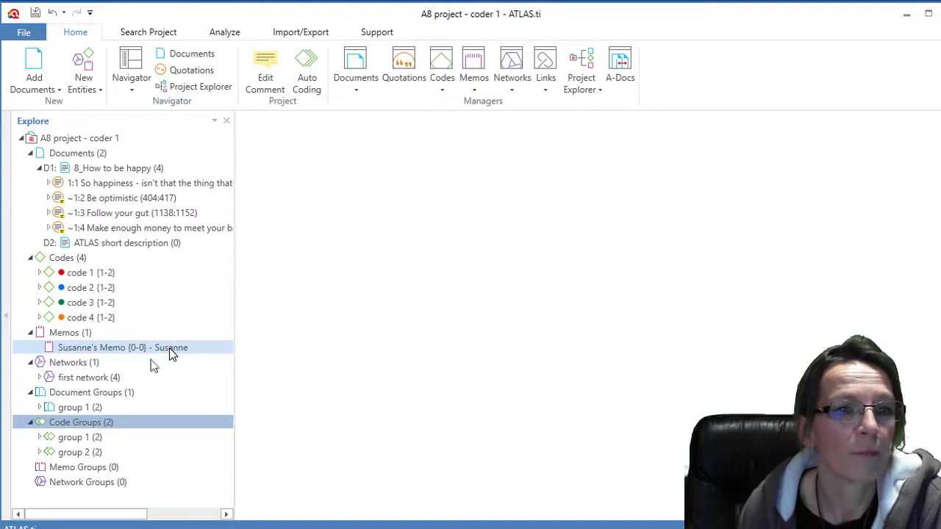
{"action": "left_click", "coordinate": [117, 377]}
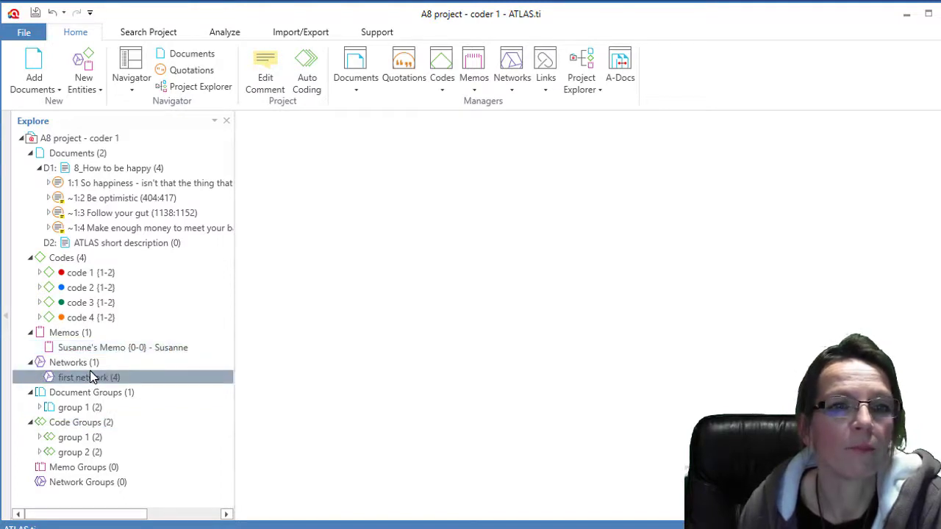
{"action": "double_click", "coordinate": [92, 378]}
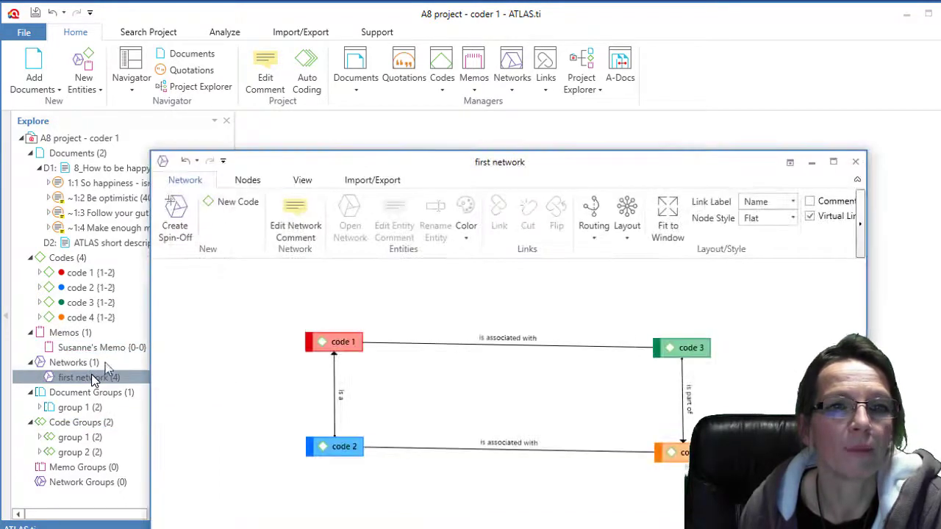
{"action": "left_click_drag", "start_coordinate": [659, 164], "coordinate": [671, 79]}
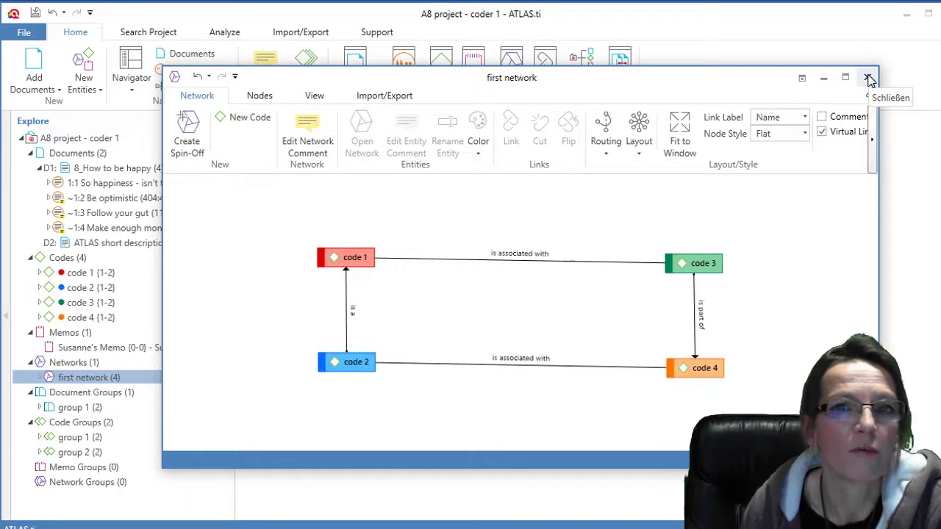
{"action": "left_click", "coordinate": [869, 79]}
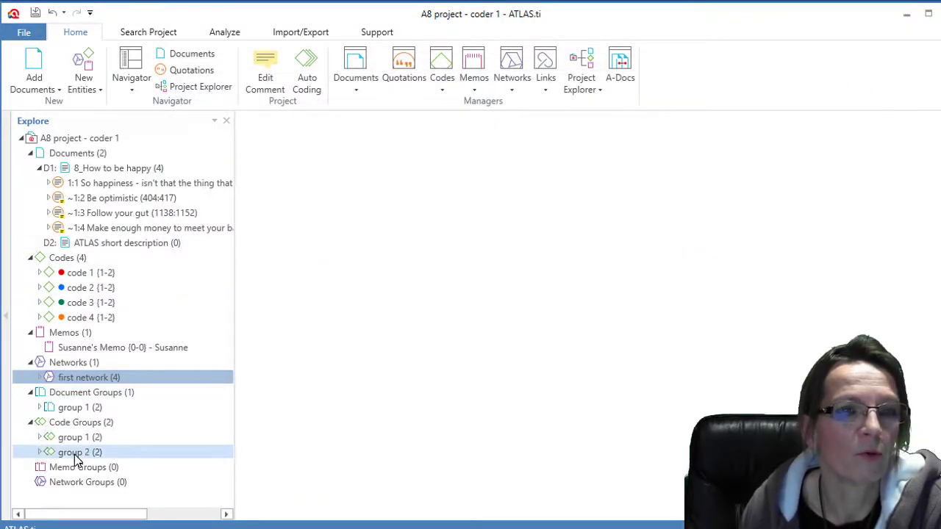
- Open 8_How to be happy from the Document Manager
{"action": "left_click", "coordinate": [356, 87]}
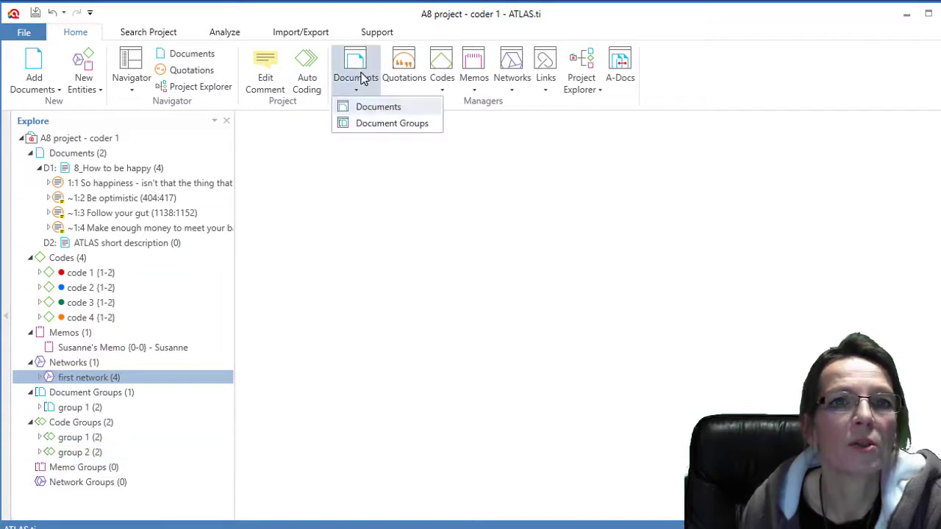
{"action": "left_click", "coordinate": [359, 114]}
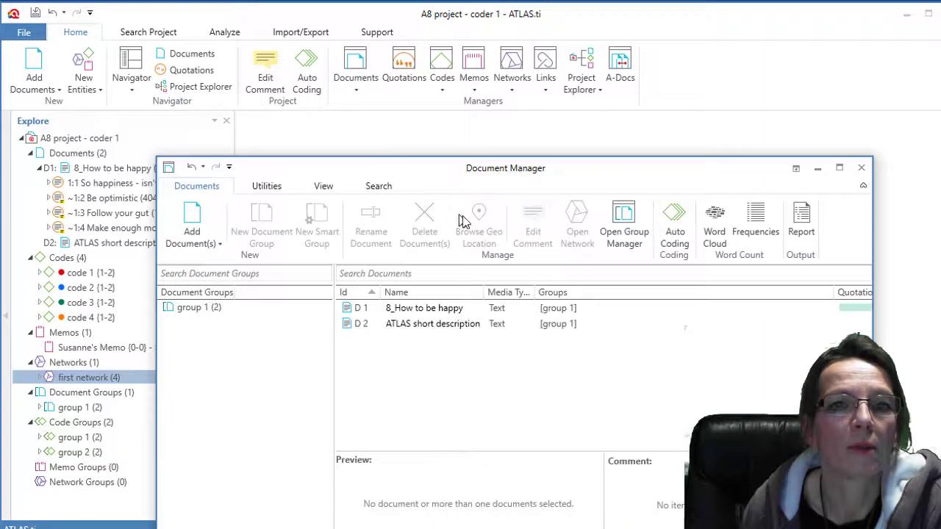
{"action": "double_click", "coordinate": [416, 307]}
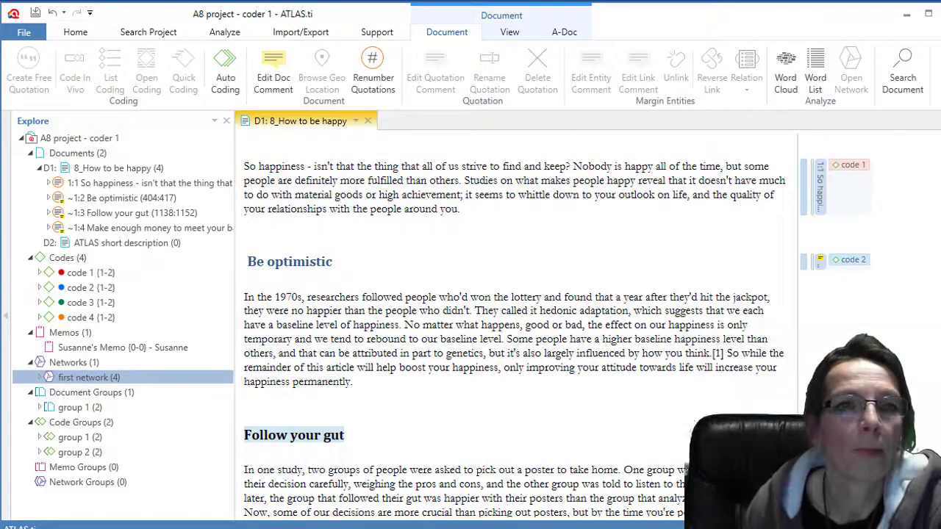
- Reopen the Document Manager, filter its list to group 1, and close it
{"action": "left_click", "coordinate": [75, 32]}
{"action": "left_click", "coordinate": [353, 70]}
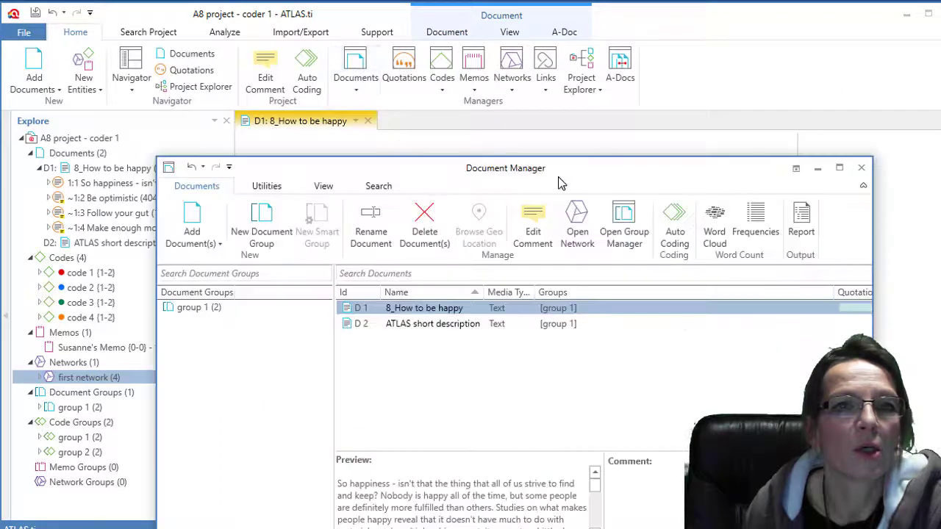
{"action": "left_click_drag", "start_coordinate": [563, 168], "coordinate": [577, 134]}
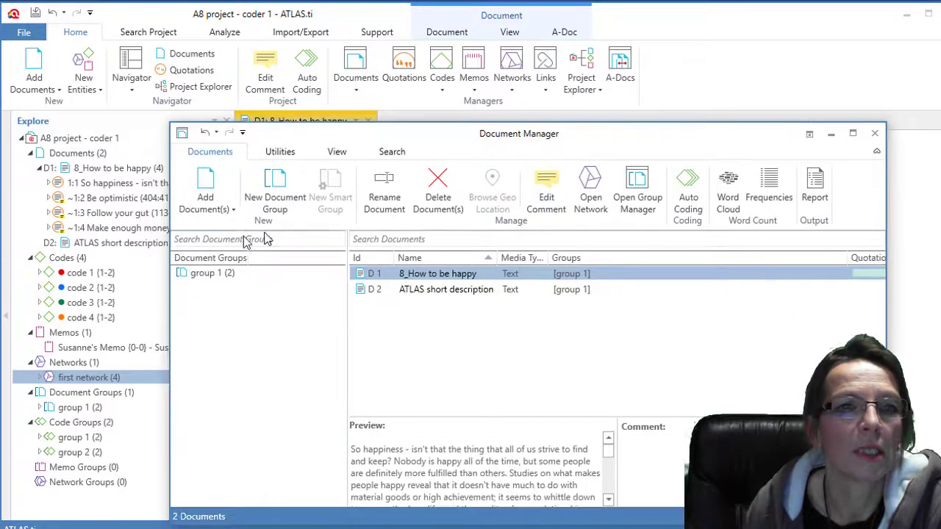
{"action": "left_click", "coordinate": [214, 278]}
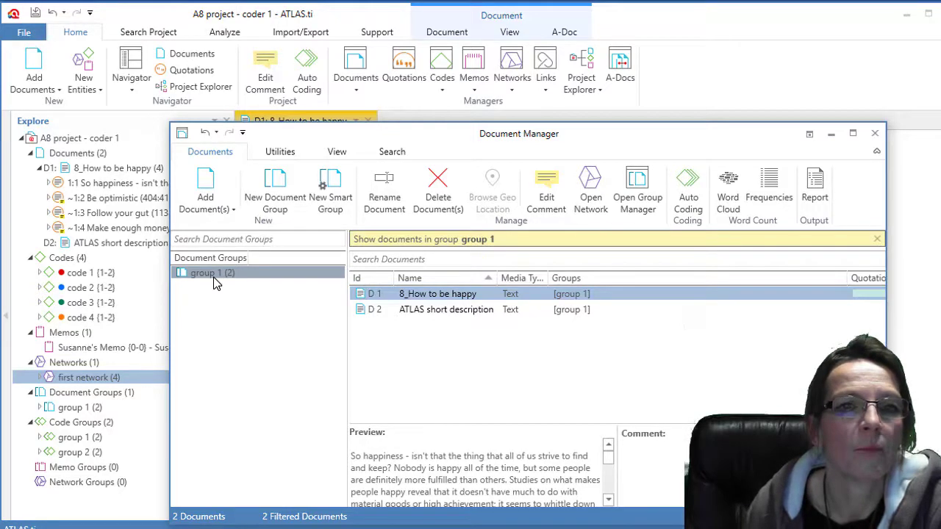
{"action": "left_click", "coordinate": [875, 133]}
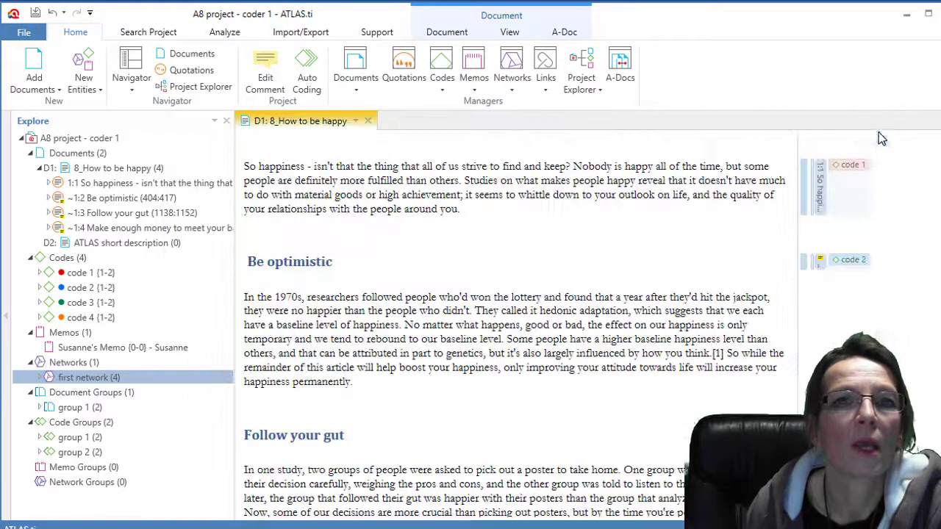
{"action": "left_click", "coordinate": [443, 67]}
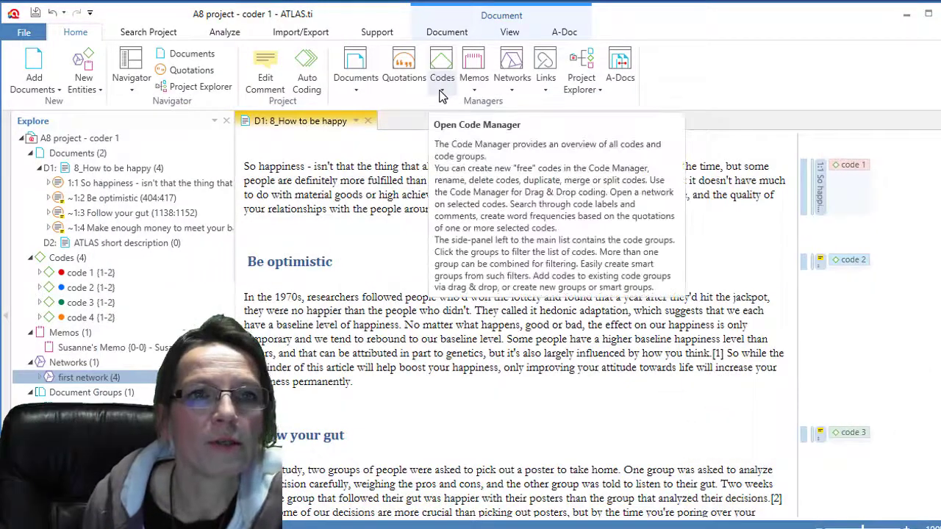
{"action": "mouse_move", "coordinate": [673, 20]}
{"action": "left_mouse_down"}
{"action": "mouse_move", "coordinate": [692, 24]}
{"action": "mouse_move", "coordinate": [665, 27]}
{"action": "left_mouse_up"}
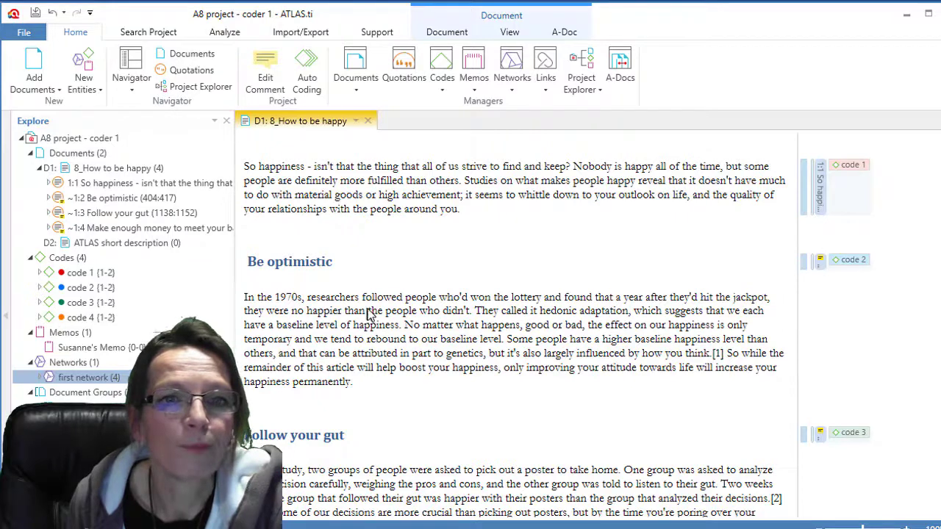
- Select the passage 'the people who didn't' through 'attitude', view the Document commands, then deselect and return to Home
{"action": "left_click_drag", "start_coordinate": [368, 312], "coordinate": [638, 367]}
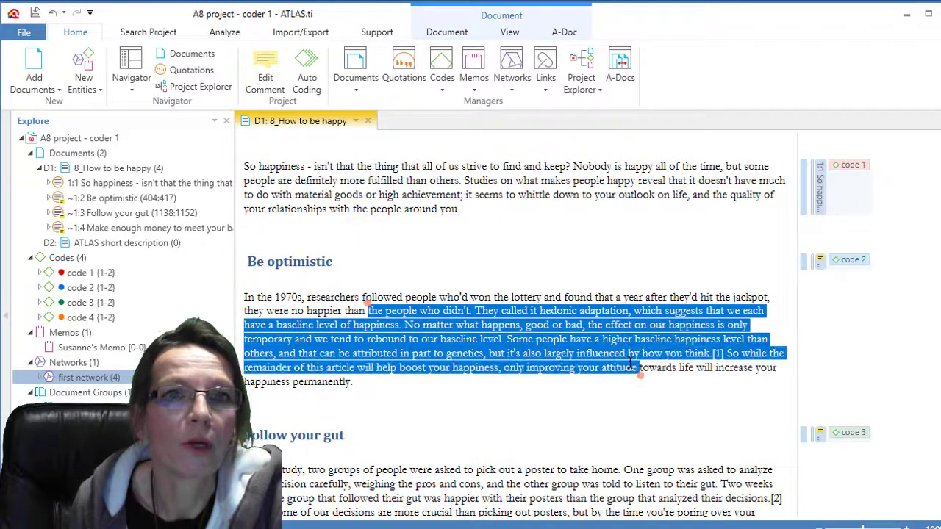
{"action": "left_click", "coordinate": [449, 34]}
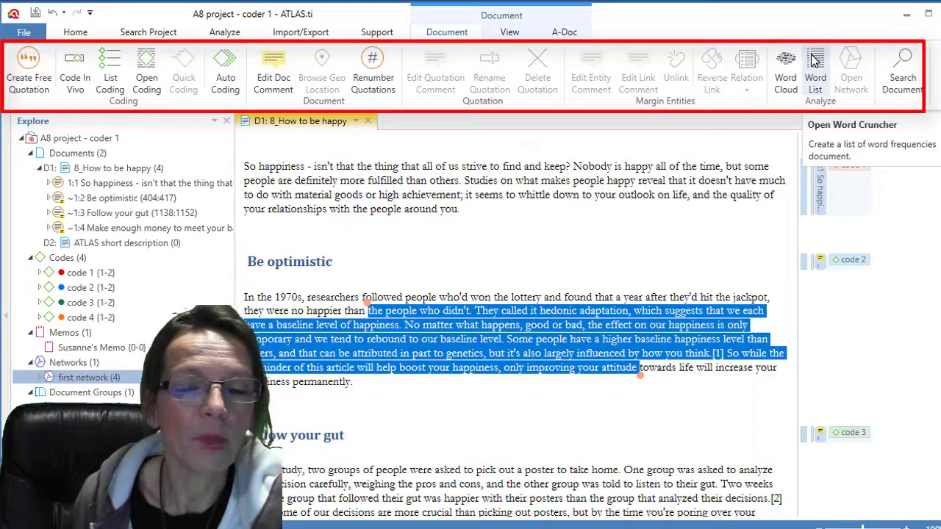
{"action": "left_click", "coordinate": [558, 278]}
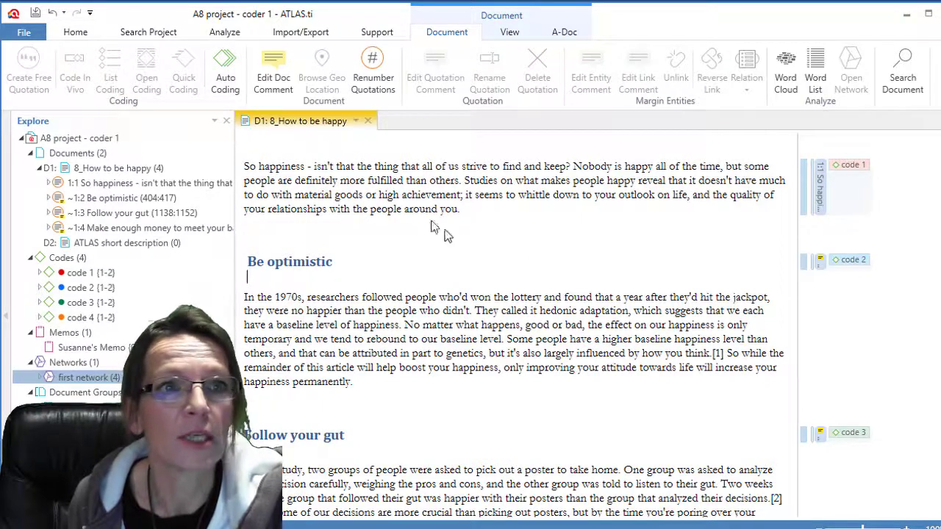
{"action": "left_click", "coordinate": [78, 33]}
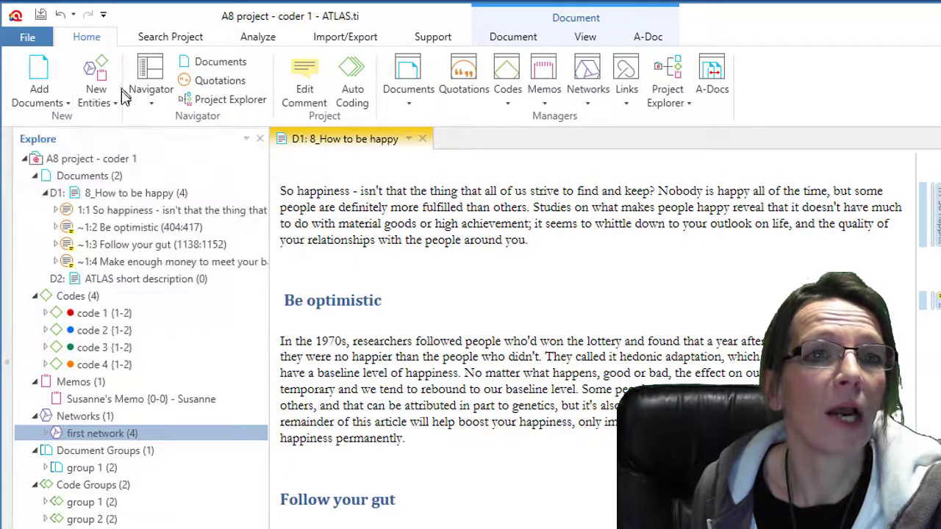
- Open the Quotations and Codes navigator lists in the side panel
{"action": "left_click", "coordinate": [151, 103]}
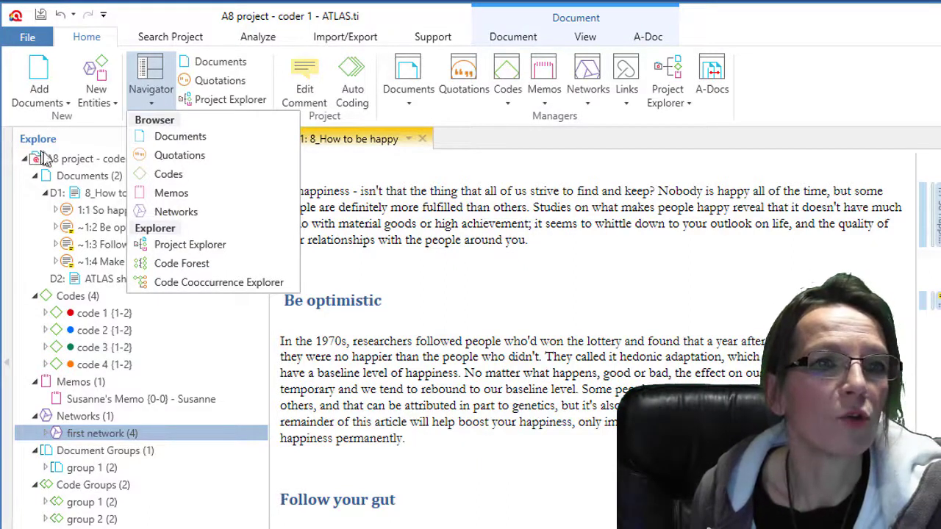
{"action": "left_click", "coordinate": [174, 156]}
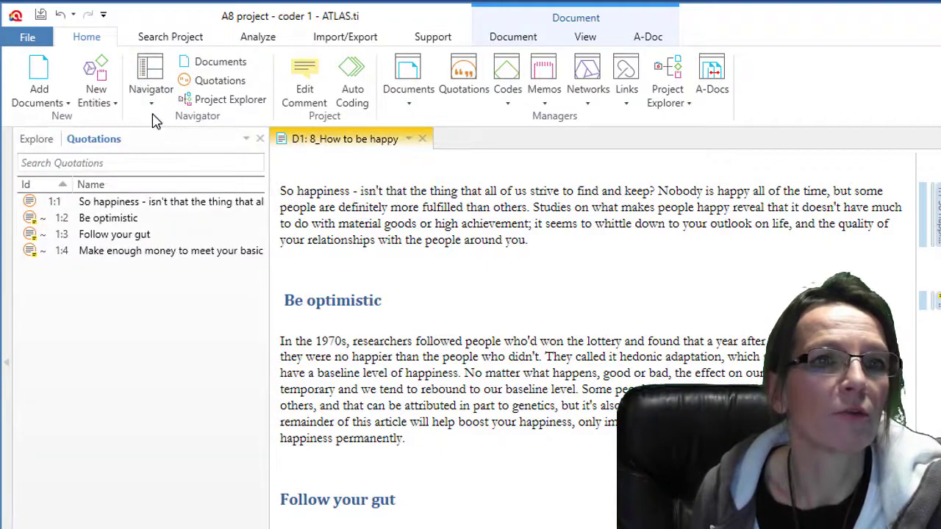
{"action": "left_click", "coordinate": [154, 110]}
{"action": "left_click", "coordinate": [171, 175]}
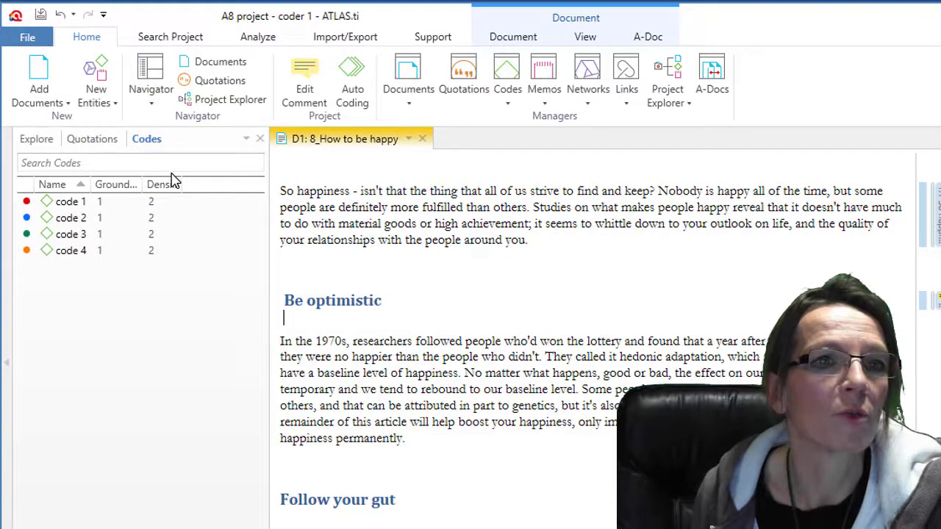
- Search the codes for '3', clear the search, and return to the Explore tree
{"action": "left_click", "coordinate": [139, 166]}
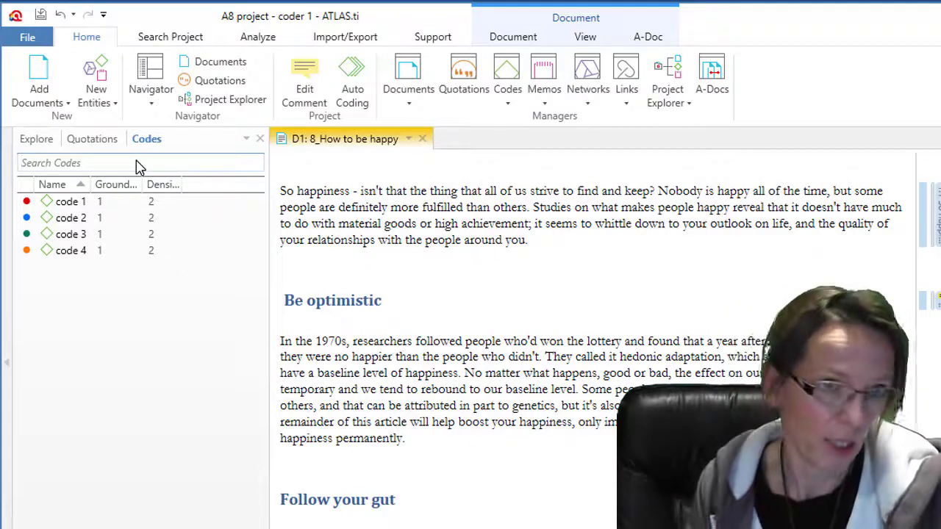
{"action": "type", "text": "3"}
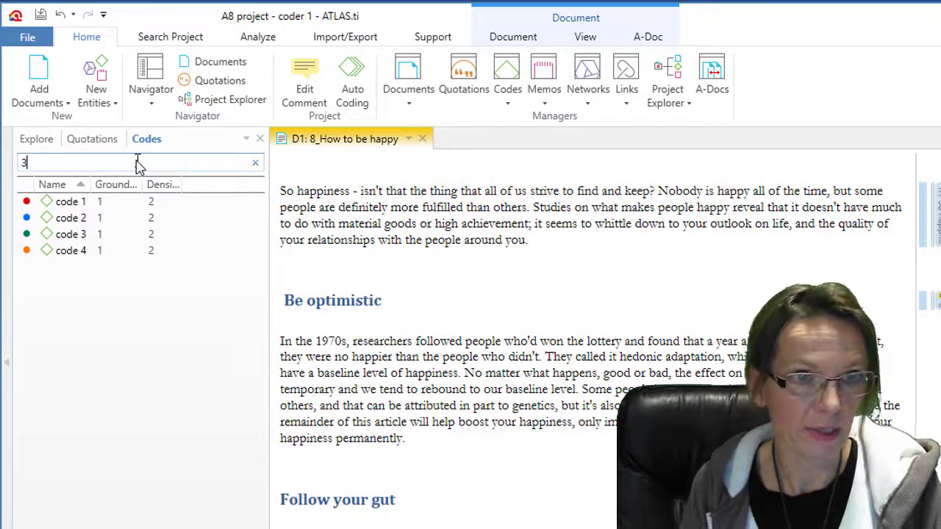
{"action": "key", "text": "BackSpace"}
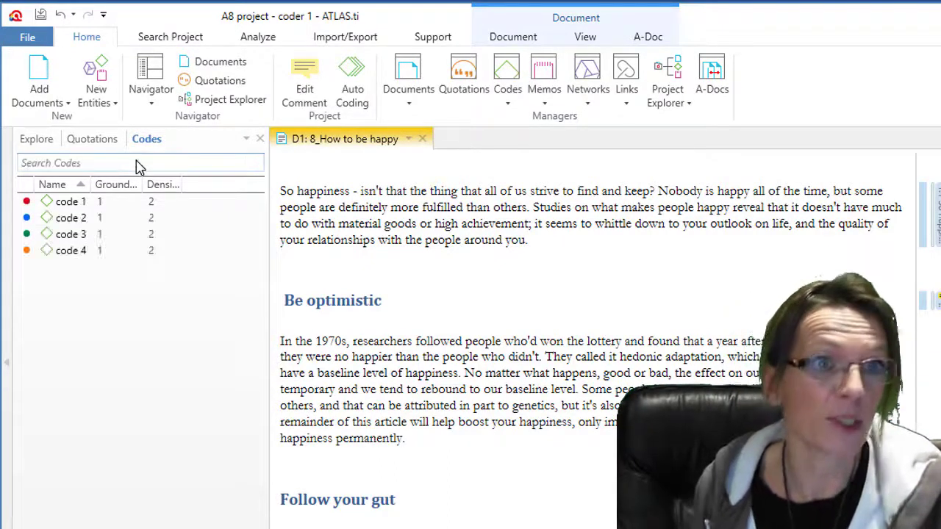
{"action": "left_click", "coordinate": [49, 143]}
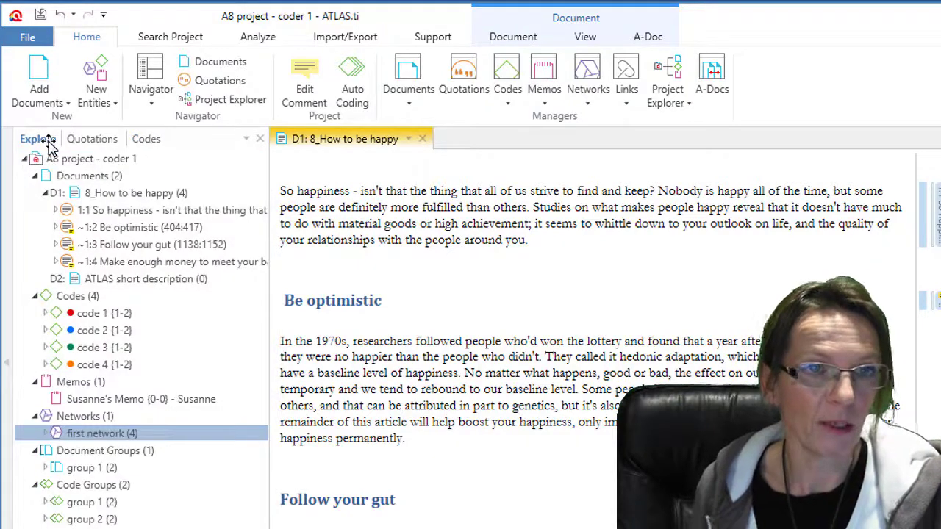
{"action": "left_click", "coordinate": [159, 140]}
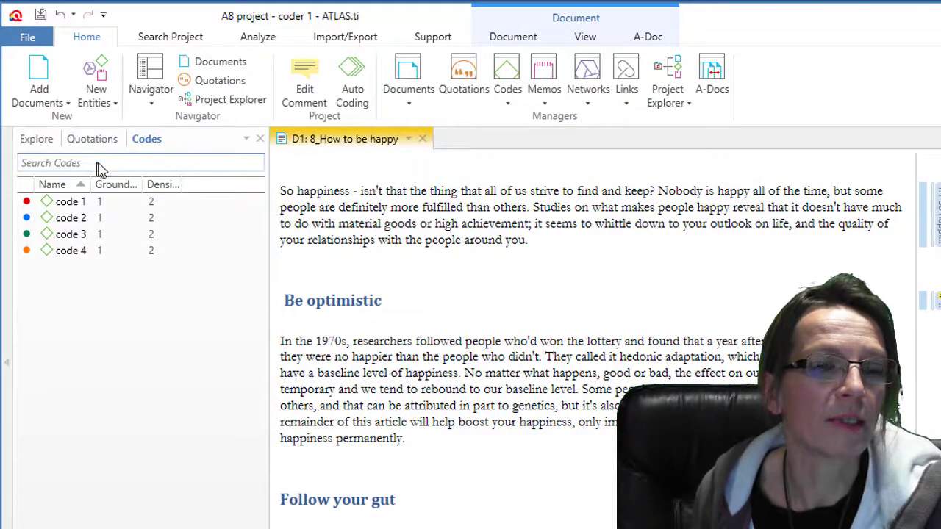
{"action": "left_click", "coordinate": [37, 139]}
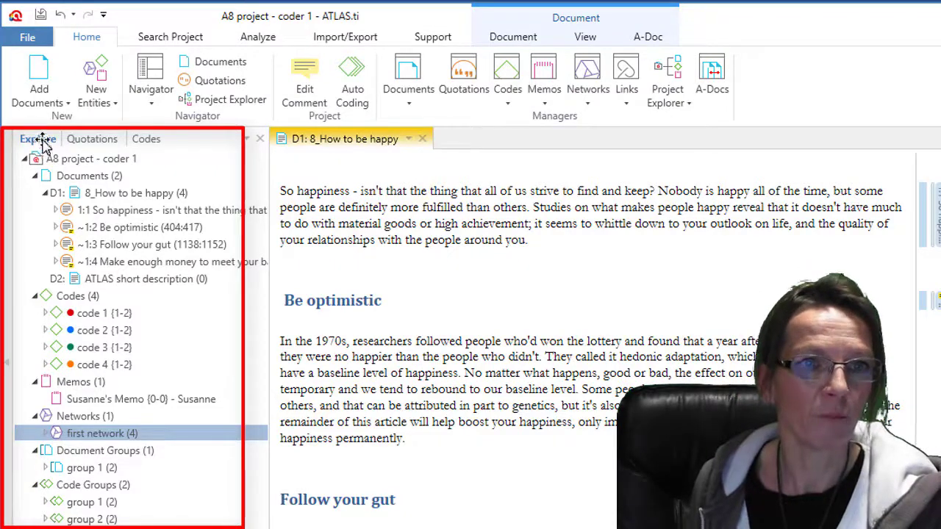
- Collapse the Documents, Codes, Networks, Document Groups, Code Groups and Memos branches
{"action": "left_click", "coordinate": [35, 175]}
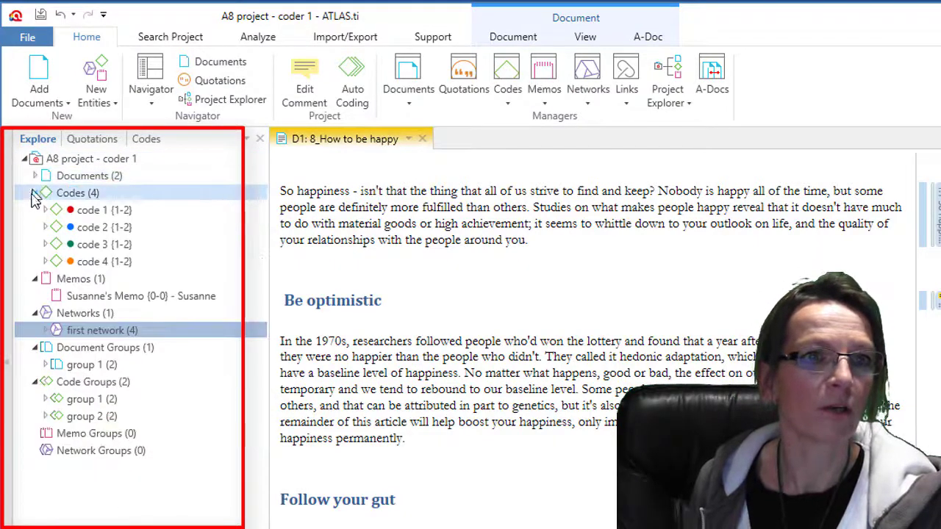
{"action": "left_click", "coordinate": [35, 193]}
{"action": "left_click", "coordinate": [35, 244]}
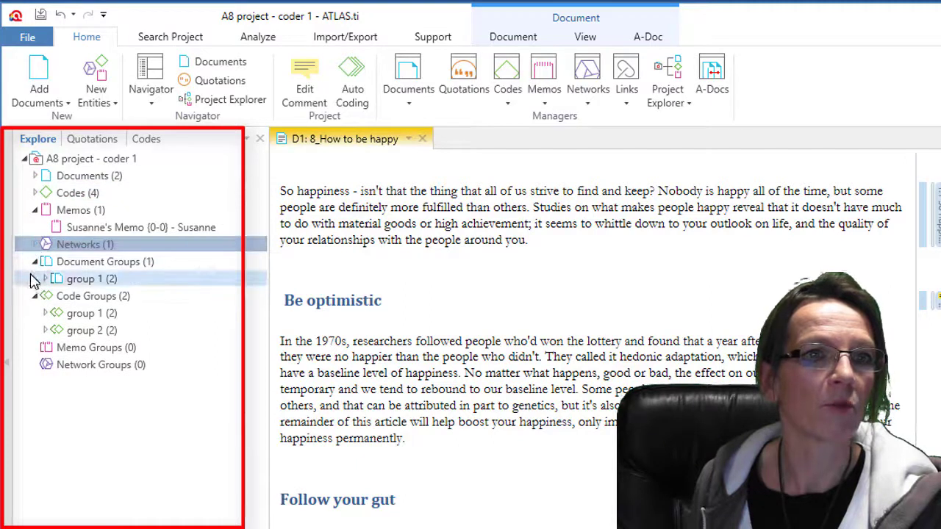
{"action": "left_click", "coordinate": [34, 262]}
{"action": "left_click", "coordinate": [34, 278]}
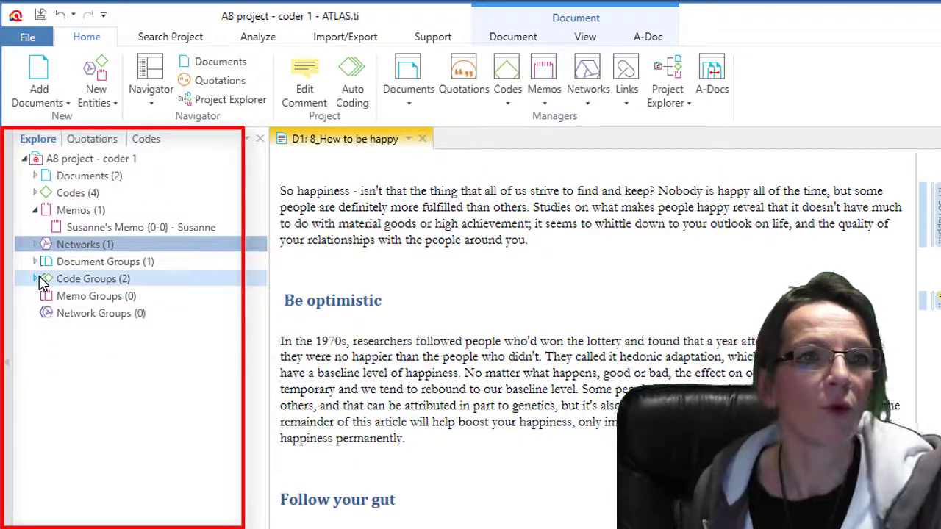
{"action": "left_click", "coordinate": [34, 211]}
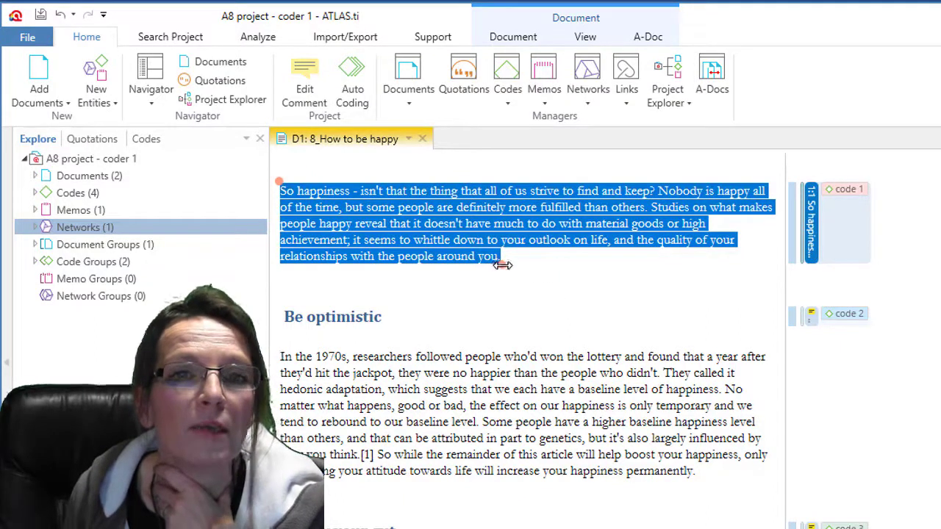
{"action": "left_click_drag", "start_coordinate": [500, 266], "coordinate": [436, 208]}
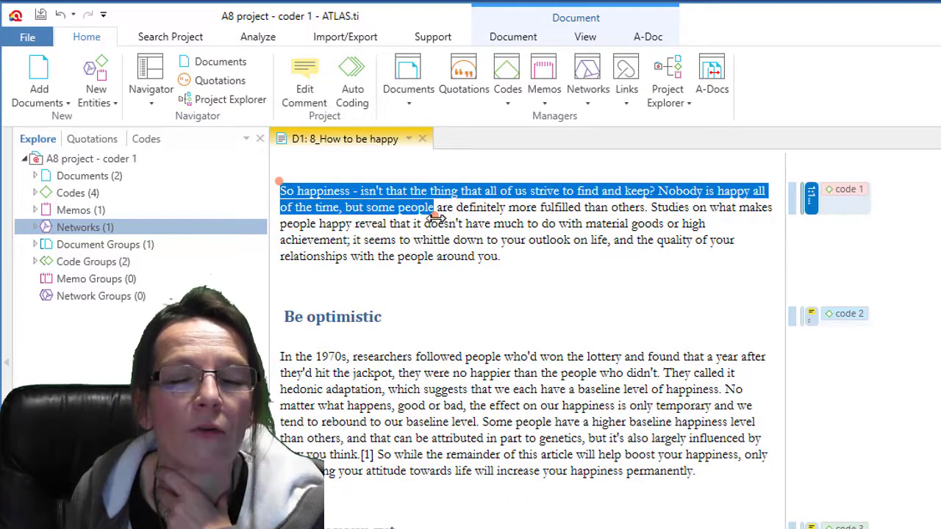
{"action": "left_click_drag", "start_coordinate": [435, 213], "coordinate": [505, 263]}
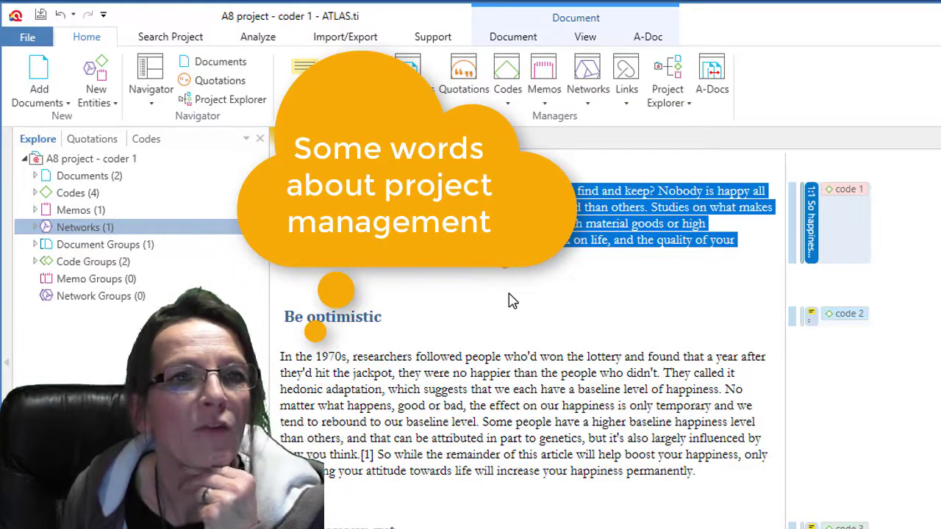
- Check the Add Documents options, then view the Info page for 'A8 project - coder 1'
{"action": "left_click", "coordinate": [65, 102]}
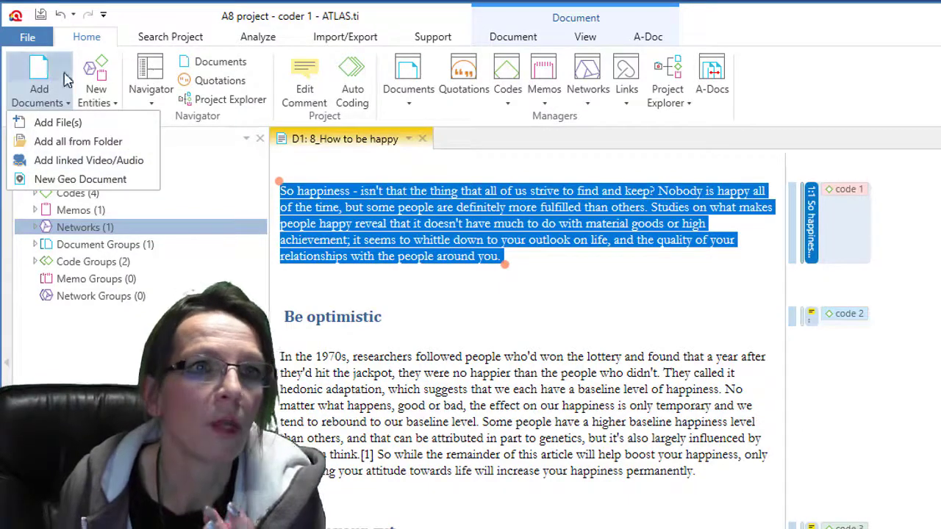
{"action": "left_click", "coordinate": [35, 45]}
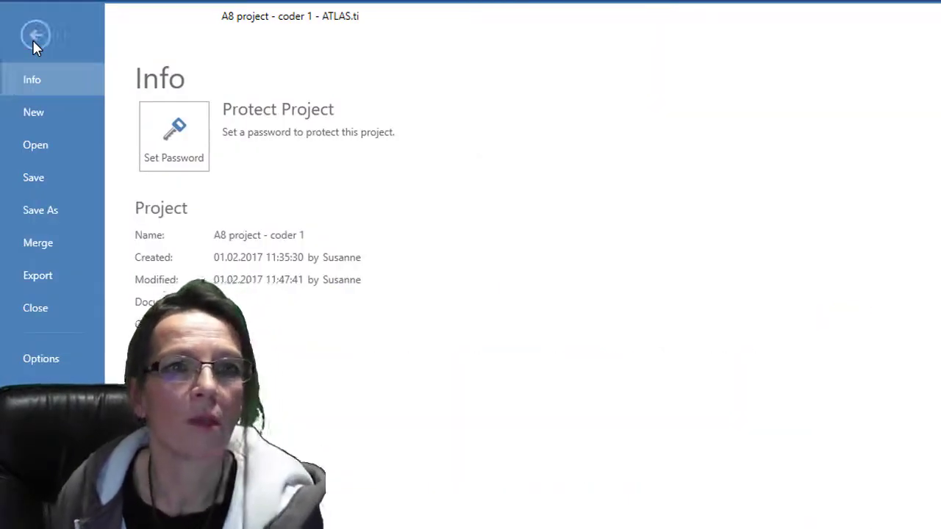
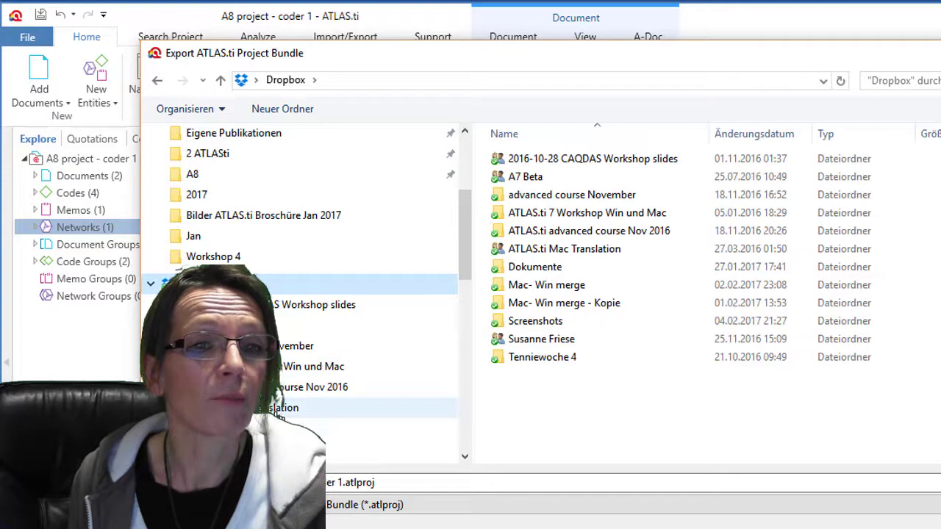
- Export the coder 1 project bundle to the Dropbox 'Mac- Win merge' folder
{"action": "left_click", "coordinate": [243, 449]}
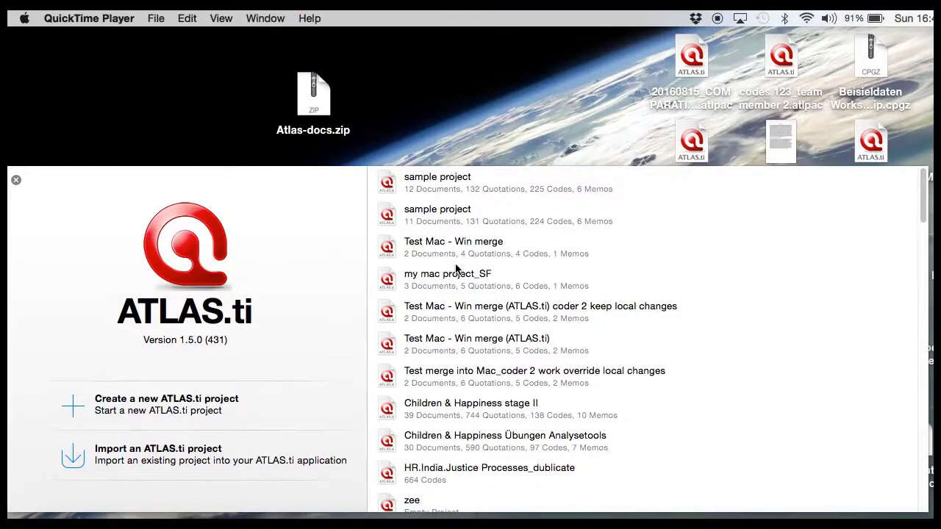
- Import 'A8 project - coder 1.atlproj' from Dropbox > Mac- Win merge
{"action": "left_click", "coordinate": [166, 455]}
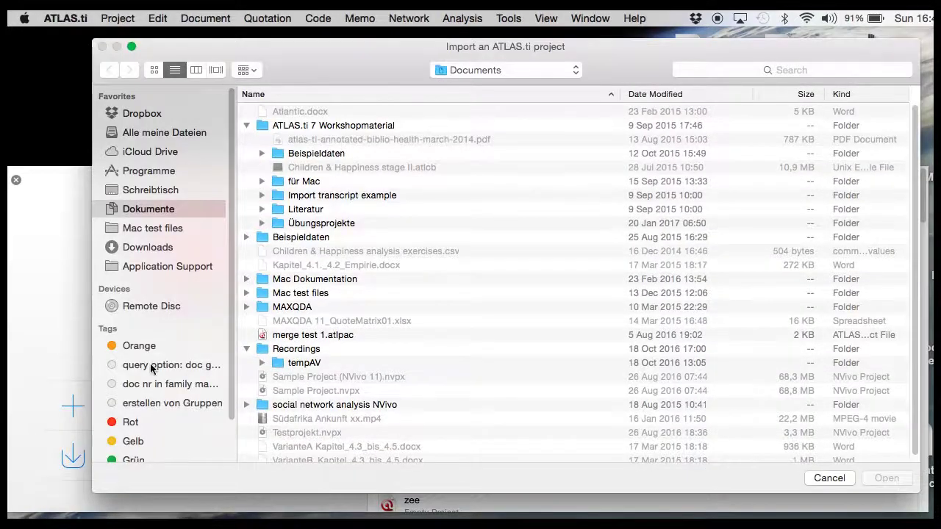
{"action": "left_click", "coordinate": [151, 115]}
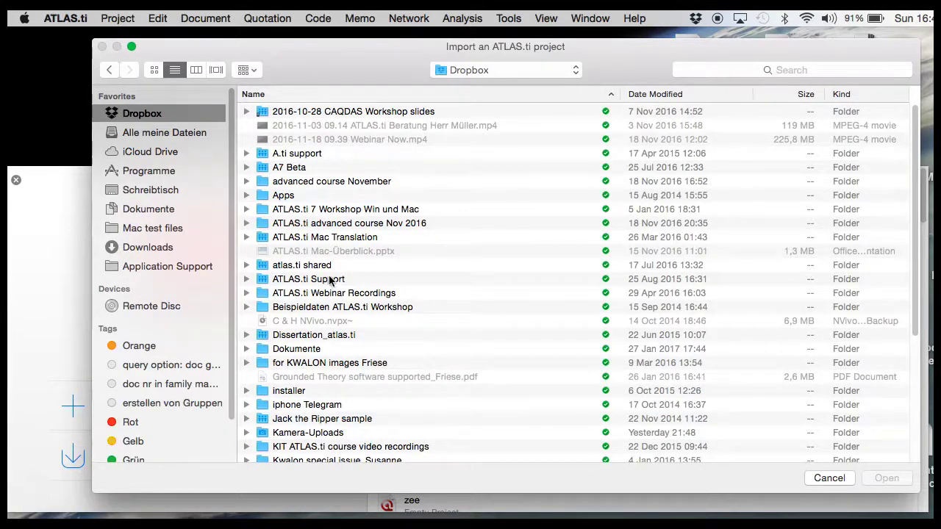
{"action": "scroll", "coordinate": [336, 272], "scroll_direction": "down", "scroll_amount": 3}
{"action": "scroll", "coordinate": [336, 272], "scroll_direction": "down", "scroll_amount": 3}
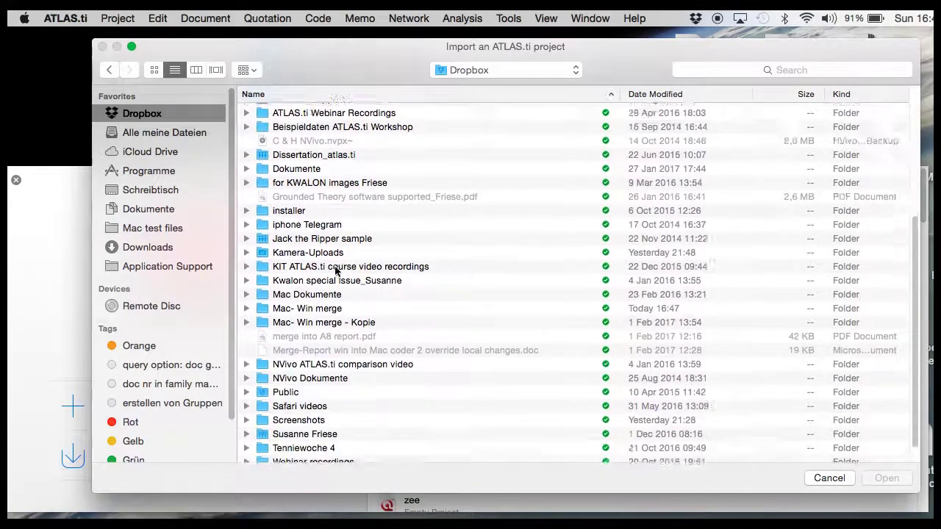
{"action": "double_click", "coordinate": [306, 289]}
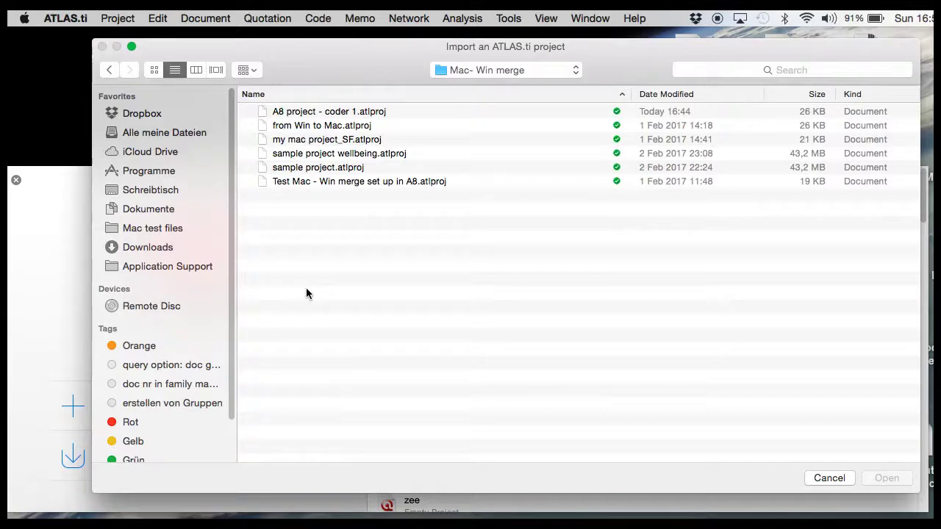
{"action": "double_click", "coordinate": [321, 112]}
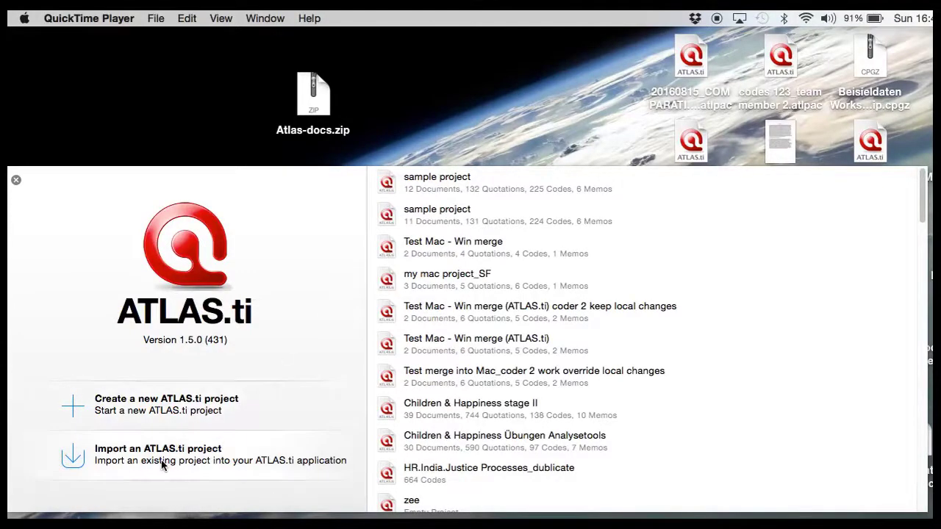
- Repeat the import of 'A8 project - coder 1' from the Mac- Win merge folder to open it
{"action": "left_click", "coordinate": [163, 461]}
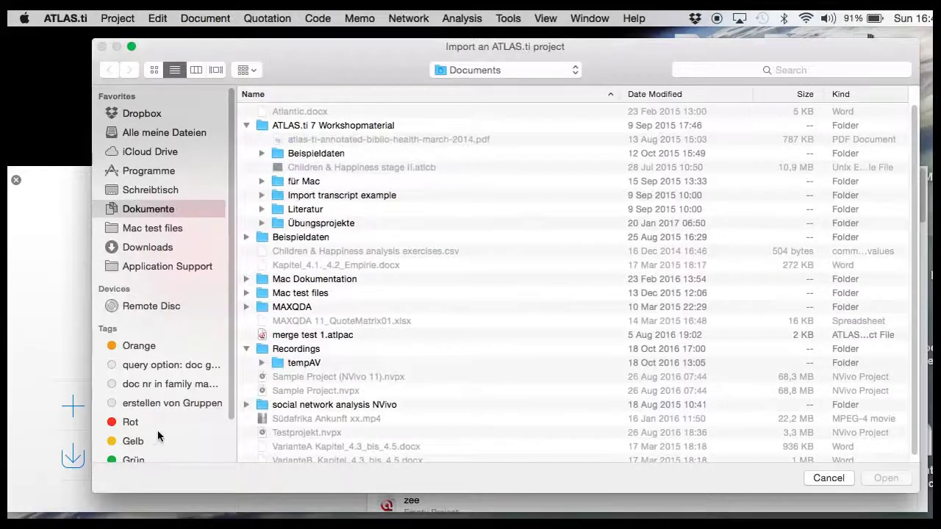
{"action": "left_click", "coordinate": [147, 113]}
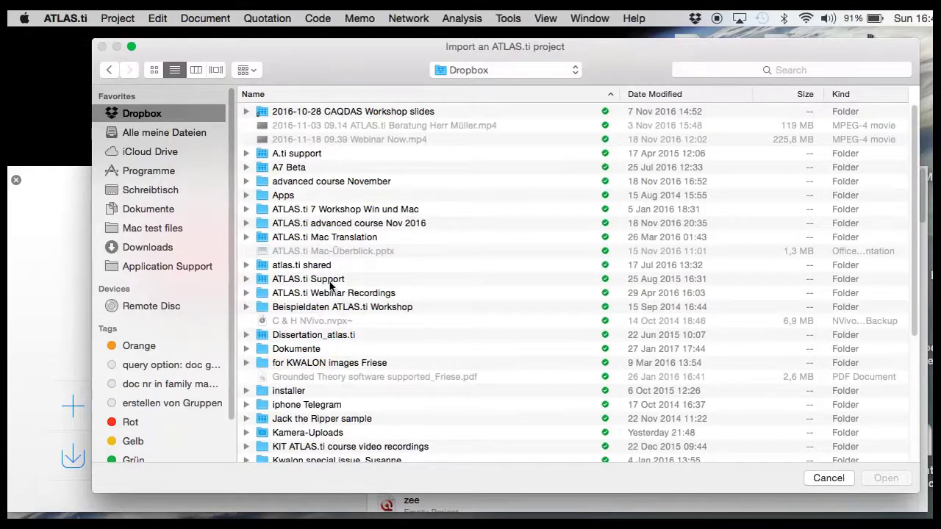
{"action": "scroll", "coordinate": [336, 272], "scroll_direction": "down", "scroll_amount": 5}
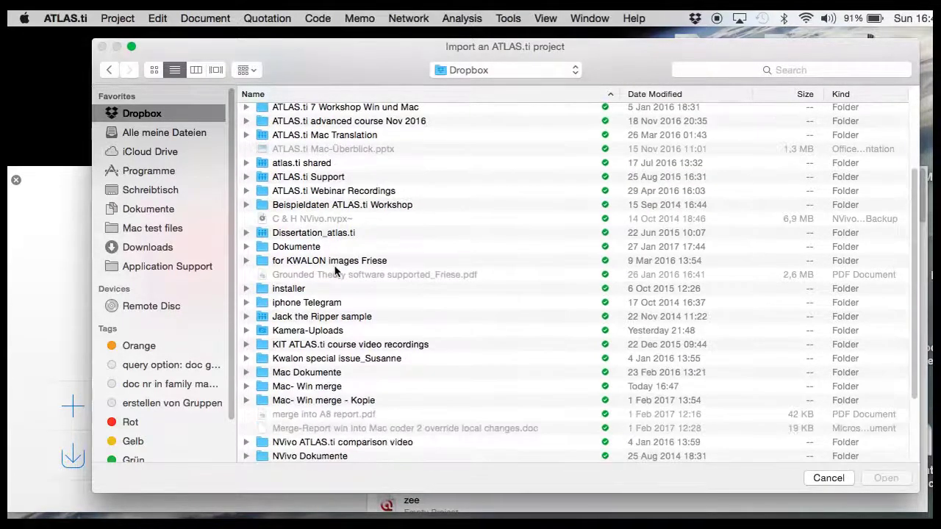
{"action": "scroll", "coordinate": [335, 272], "scroll_direction": "down", "scroll_amount": 5}
{"action": "left_click", "coordinate": [306, 291]}
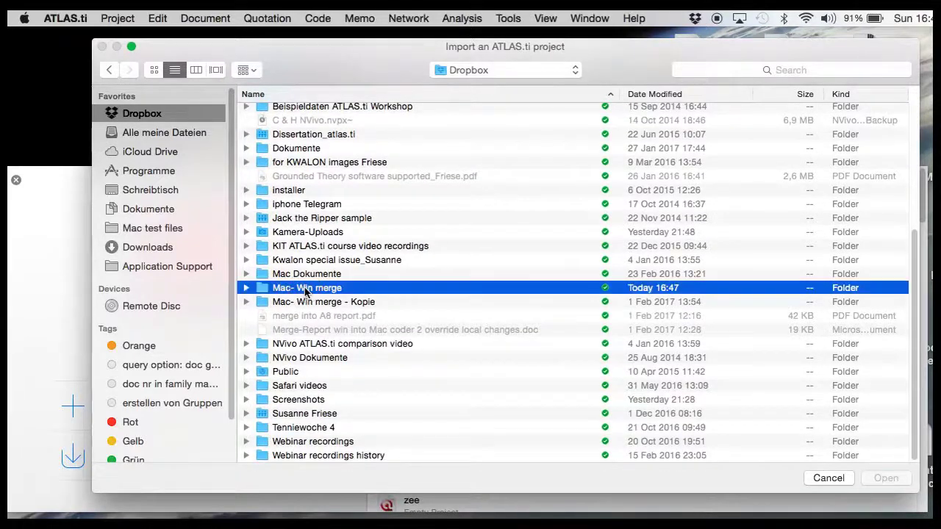
{"action": "double_click", "coordinate": [307, 292]}
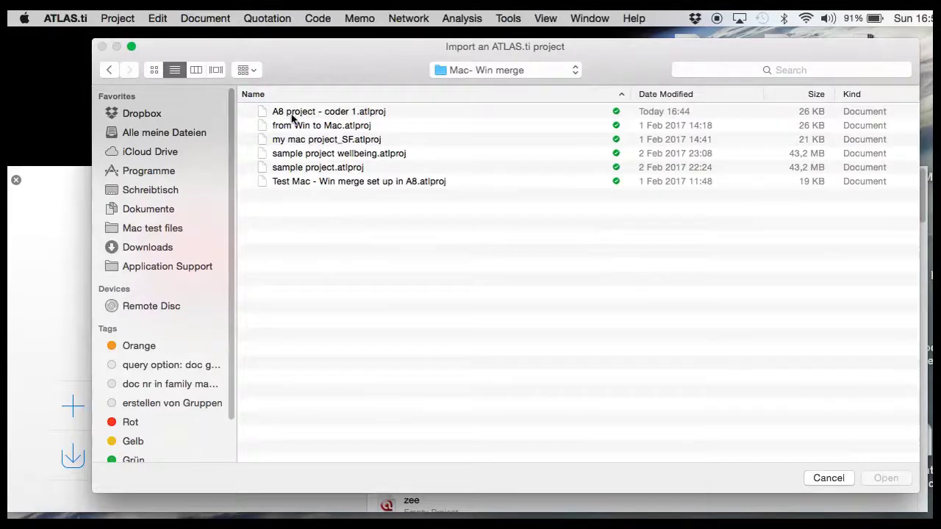
{"action": "double_click", "coordinate": [321, 114]}
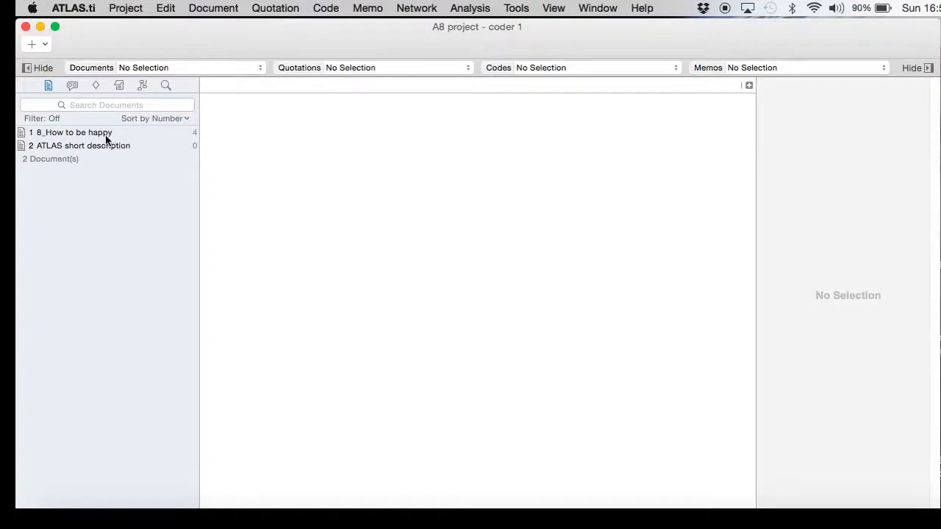
- Open '8_How to be happy' and browse the Quotations, Codes, Memos and Networks lists
{"action": "left_click", "coordinate": [100, 134]}
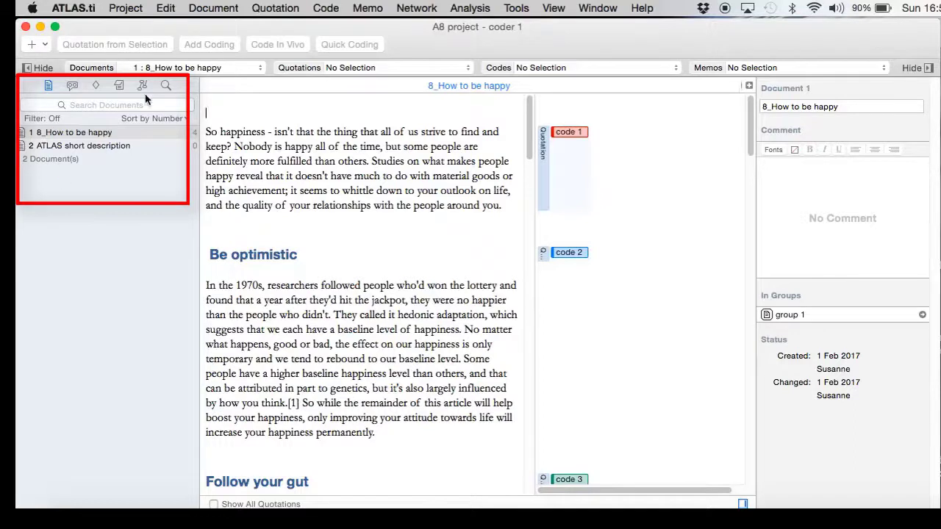
{"action": "left_click", "coordinate": [72, 86]}
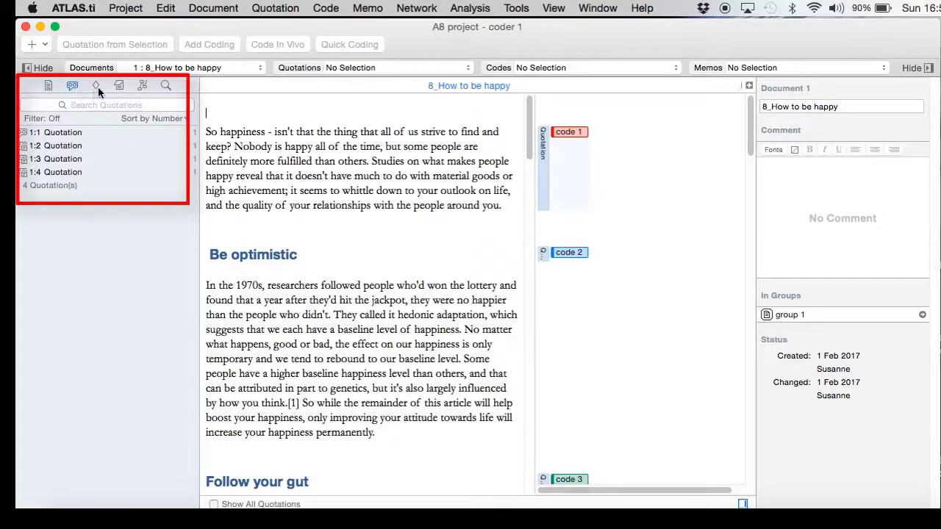
{"action": "left_click", "coordinate": [96, 86]}
{"action": "left_click", "coordinate": [119, 85]}
{"action": "left_click", "coordinate": [142, 85]}
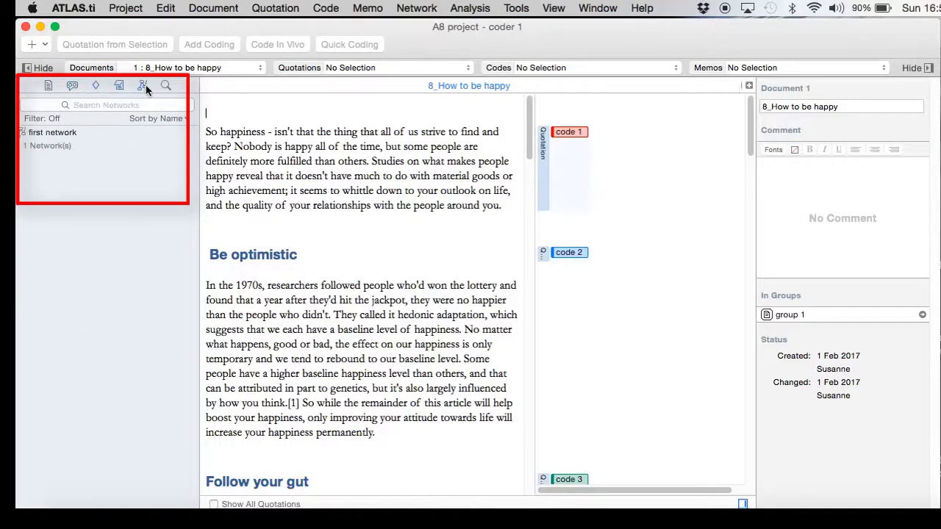
{"action": "left_click", "coordinate": [76, 88]}
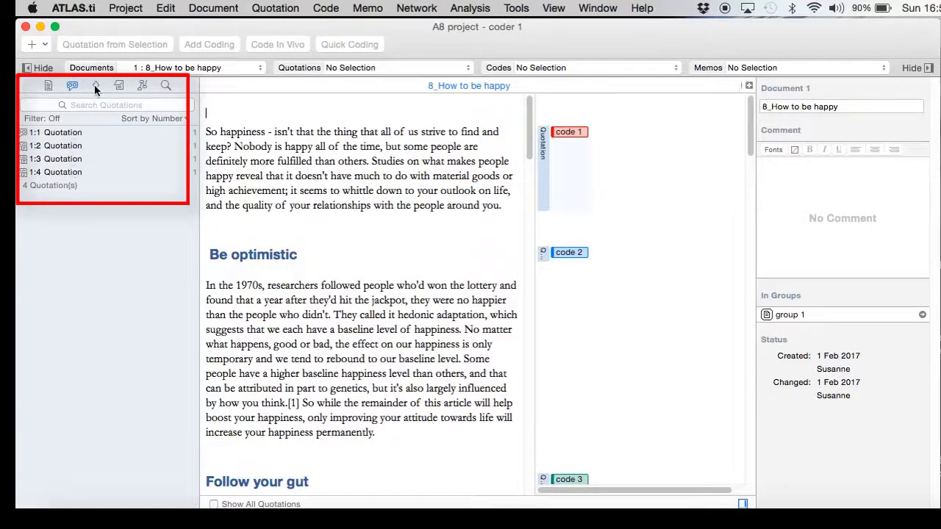
{"action": "left_click", "coordinate": [95, 86]}
{"action": "left_click", "coordinate": [117, 85]}
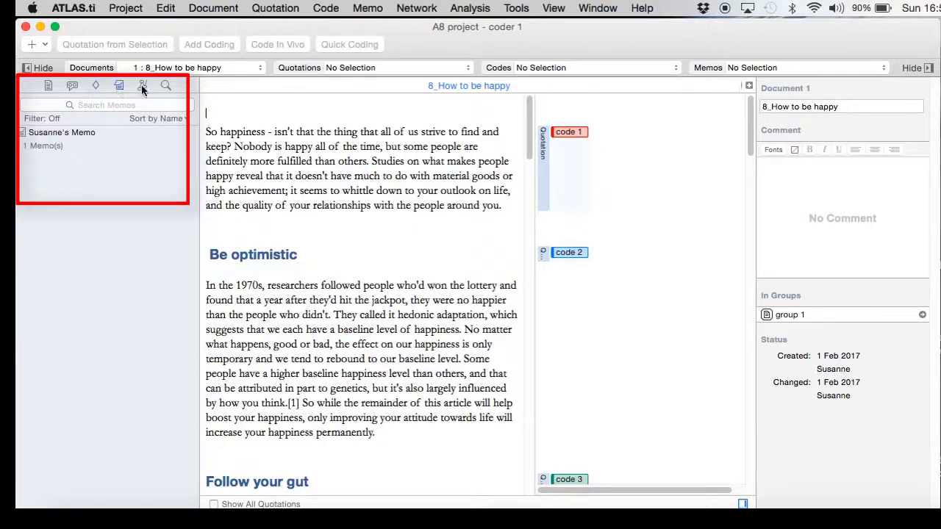
{"action": "left_click", "coordinate": [143, 86]}
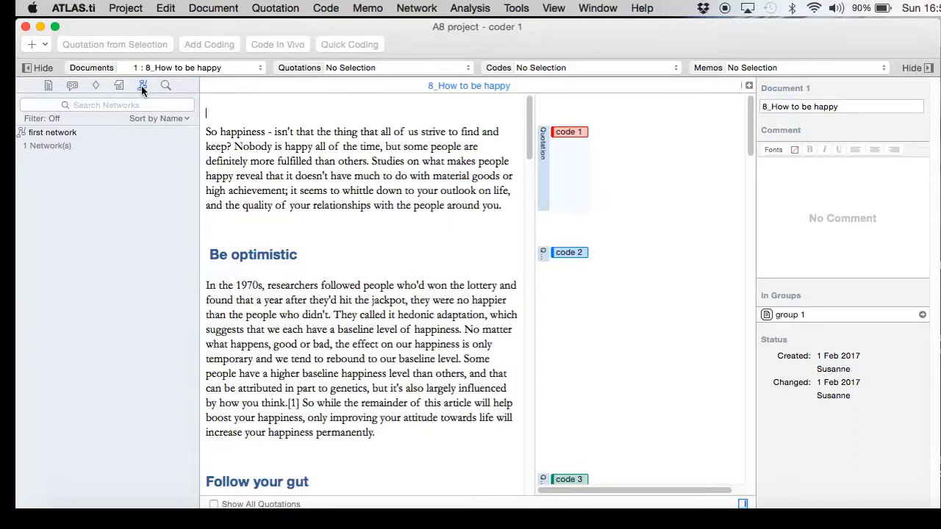
- Inspect the details of code 1 and quotation 1:1
{"action": "mouse_move", "coordinate": [757, 92]}
{"action": "left_mouse_down"}
{"action": "mouse_move", "coordinate": [757, 471]}
{"action": "mouse_move", "coordinate": [925, 95]}
{"action": "mouse_move", "coordinate": [754, 505]}
{"action": "left_mouse_up"}
{"action": "left_click", "coordinate": [571, 132]}
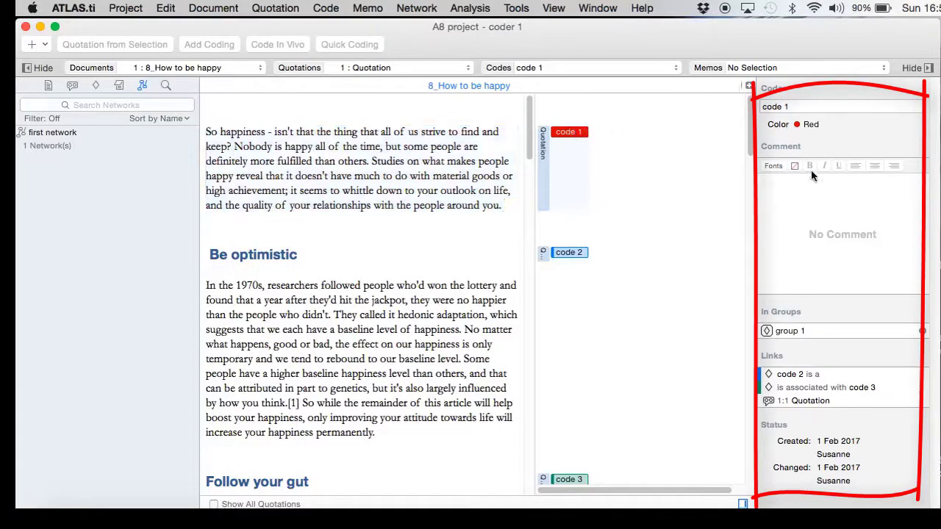
{"action": "left_click", "coordinate": [543, 178]}
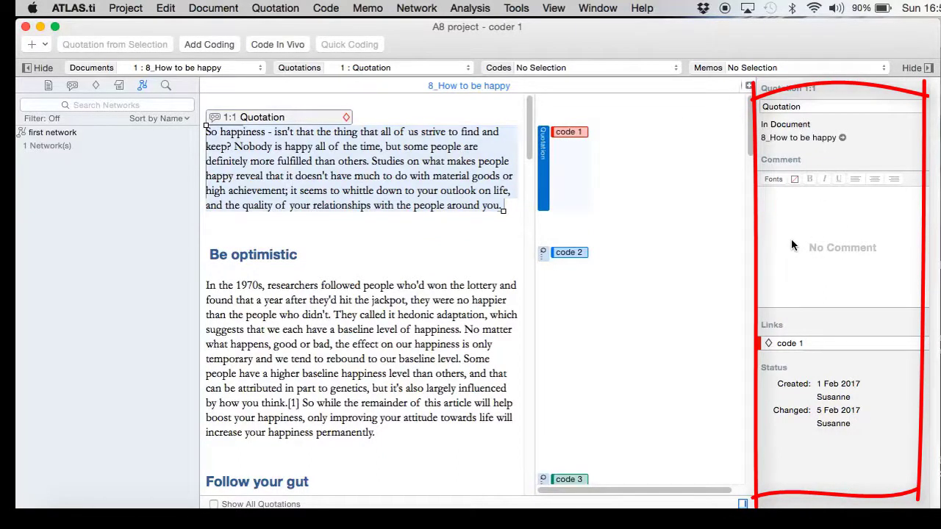
- Create a new user 'coder 2' with a password in the User Manager
{"action": "left_click", "coordinate": [517, 7]}
{"action": "mouse_move", "coordinate": [558, 49]}
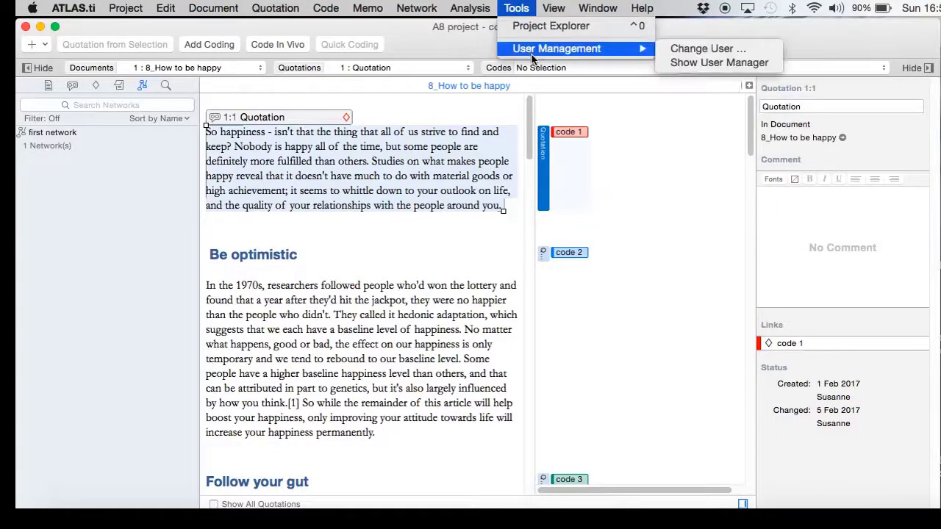
{"action": "left_click", "coordinate": [671, 69]}
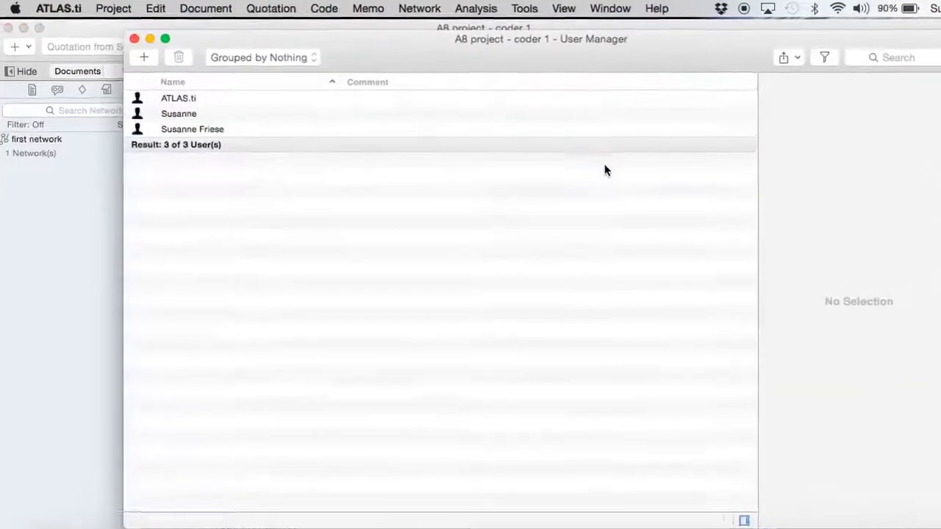
{"action": "left_click", "coordinate": [67, 77]}
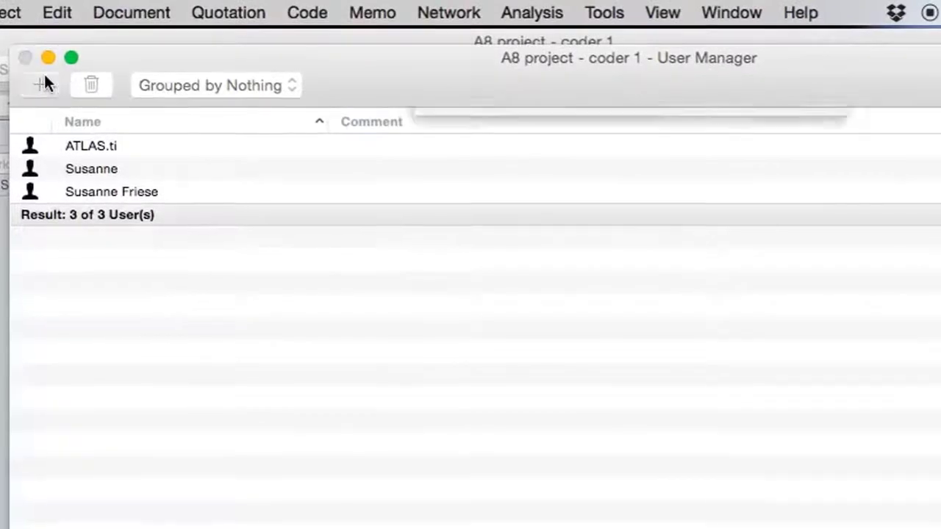
{"action": "type", "text": "cod"}
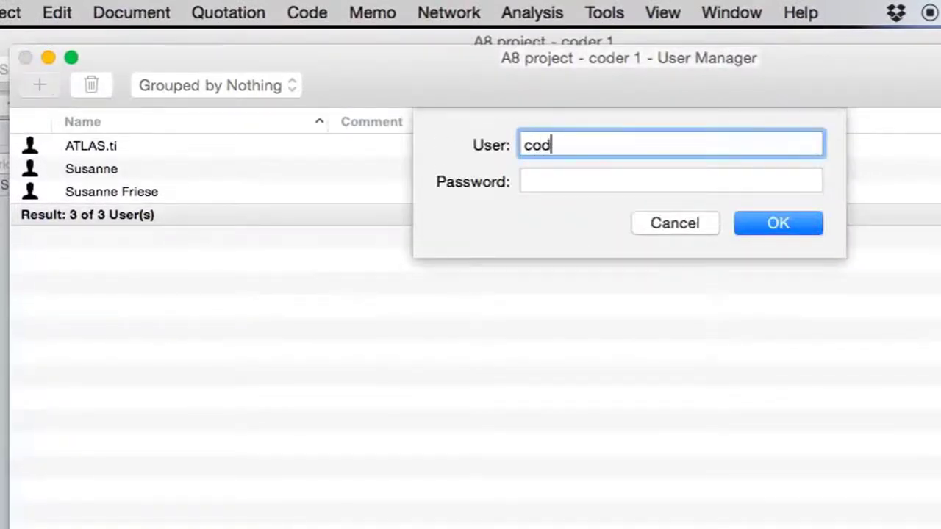
{"action": "type", "text": "er 2"}
{"action": "left_click", "coordinate": [531, 183]}
{"action": "type", "text": "123"}
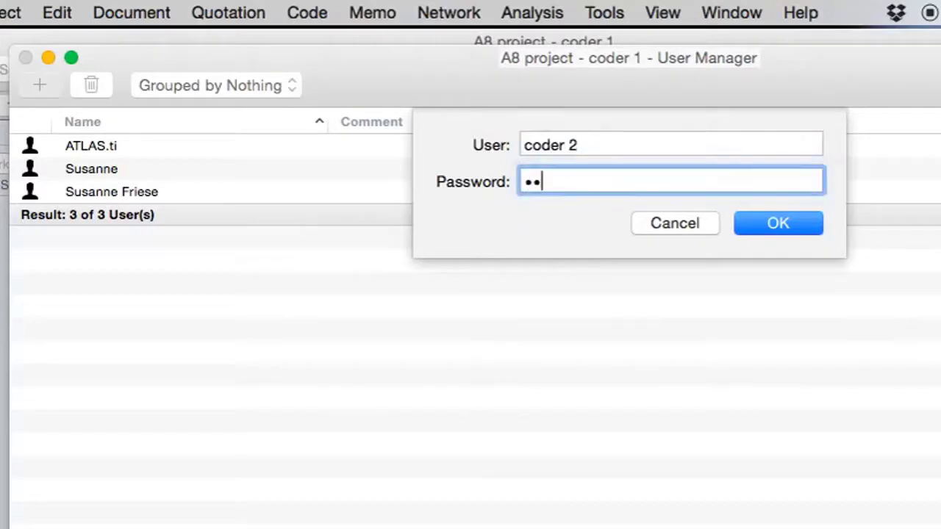
{"action": "type", "text": "45"}
{"action": "left_click", "coordinate": [759, 224]}
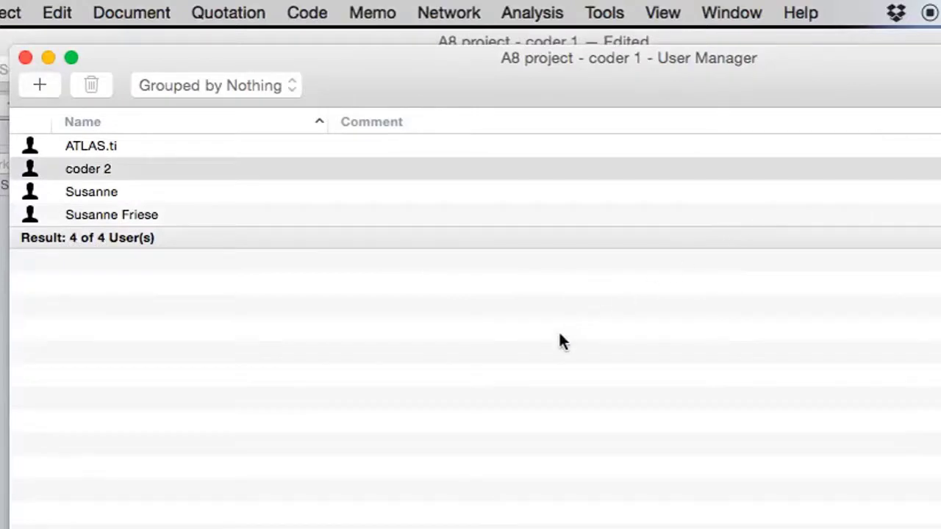
{"action": "left_click", "coordinate": [181, 170]}
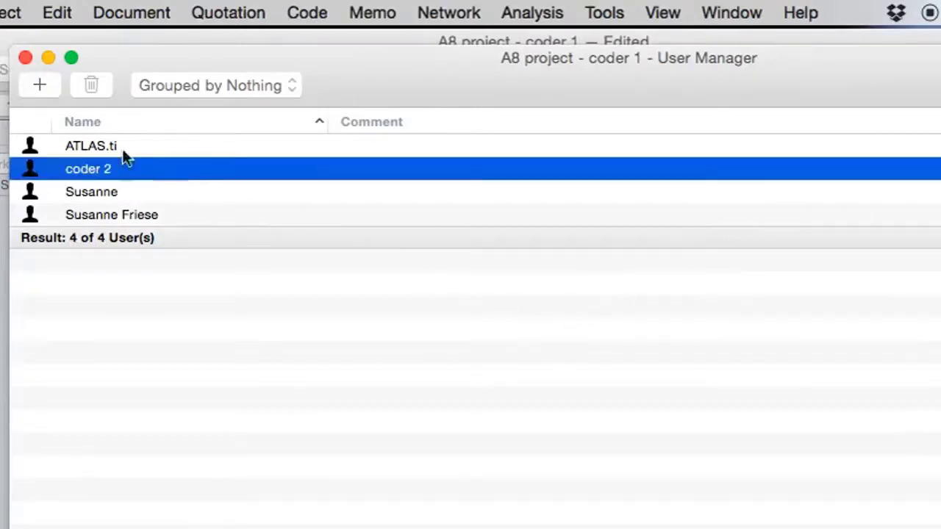
{"action": "left_click", "coordinate": [26, 58]}
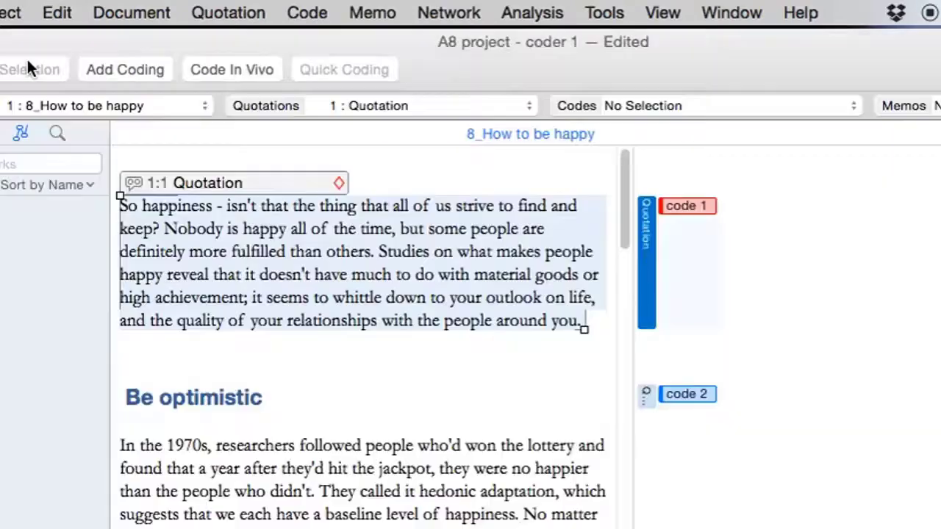
- Log in as coder 2 through Change User, entering that user's password
{"action": "left_click", "coordinate": [611, 15]}
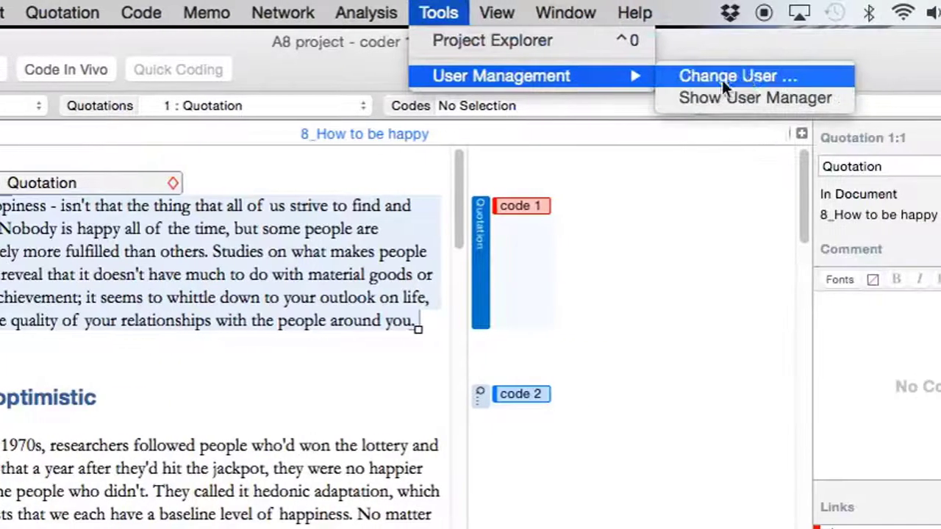
{"action": "left_click", "coordinate": [722, 76]}
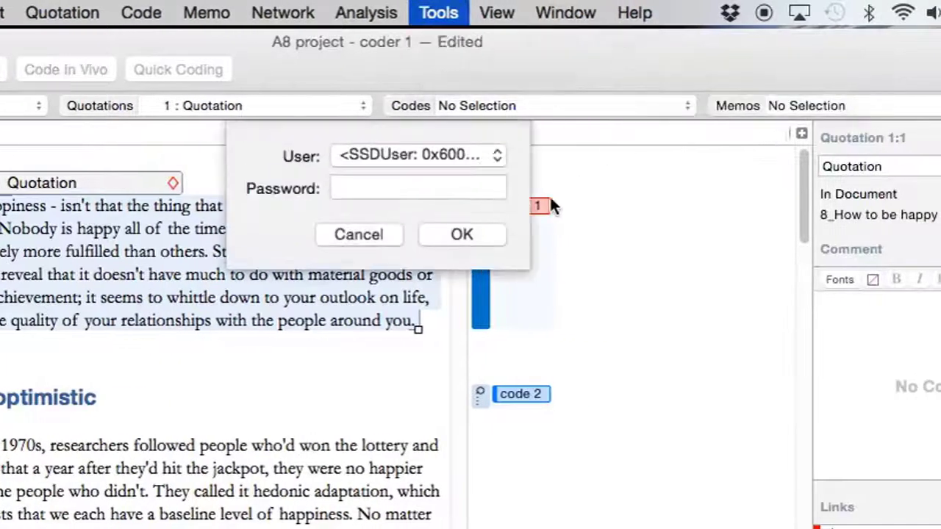
{"action": "left_click", "coordinate": [495, 155]}
{"action": "left_click", "coordinate": [418, 176]}
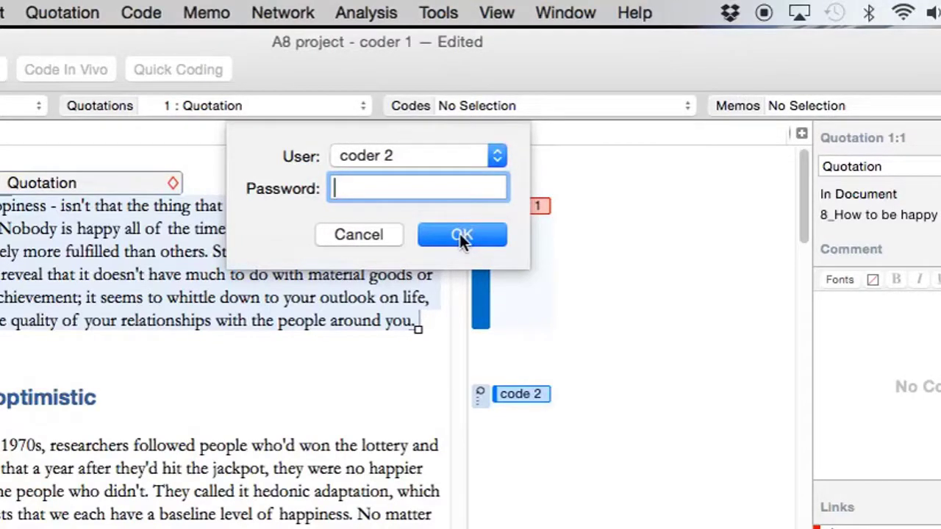
{"action": "type", "text": "•••••"}
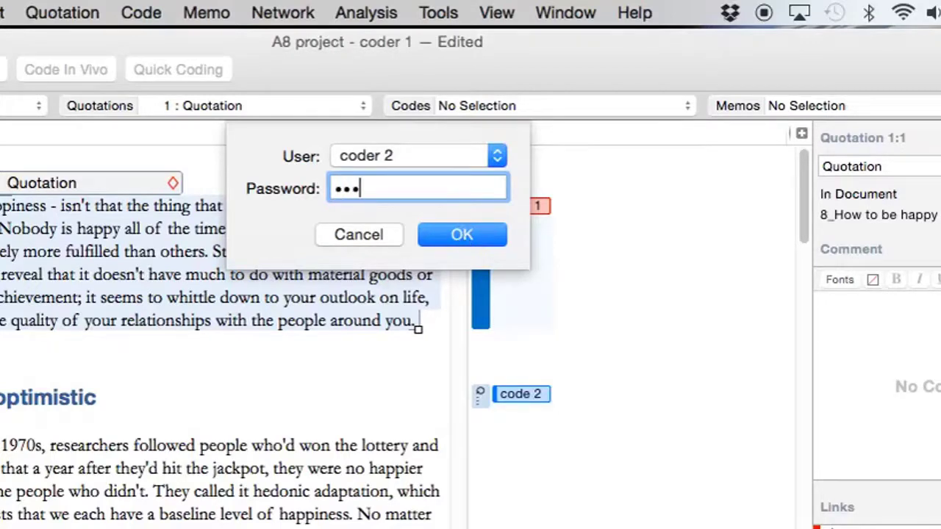
{"action": "left_click", "coordinate": [460, 234]}
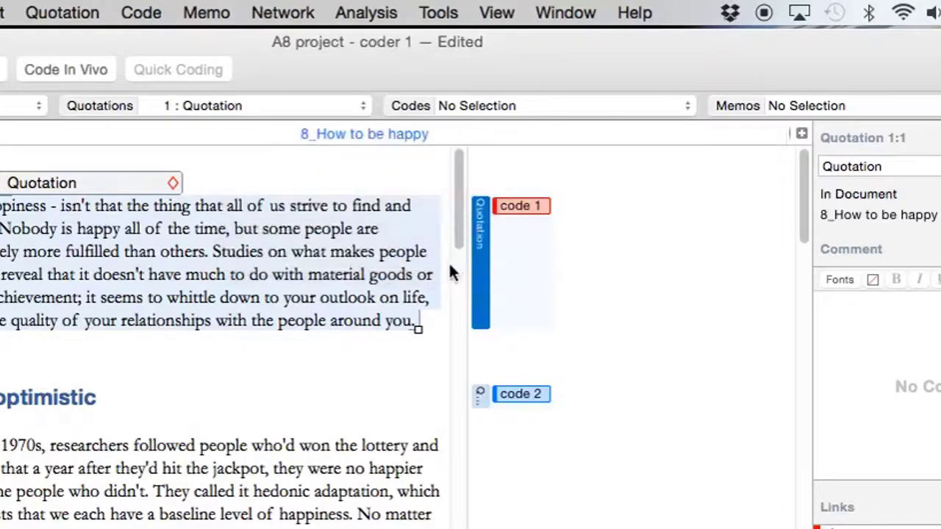
{"action": "left_click", "coordinate": [515, 206]}
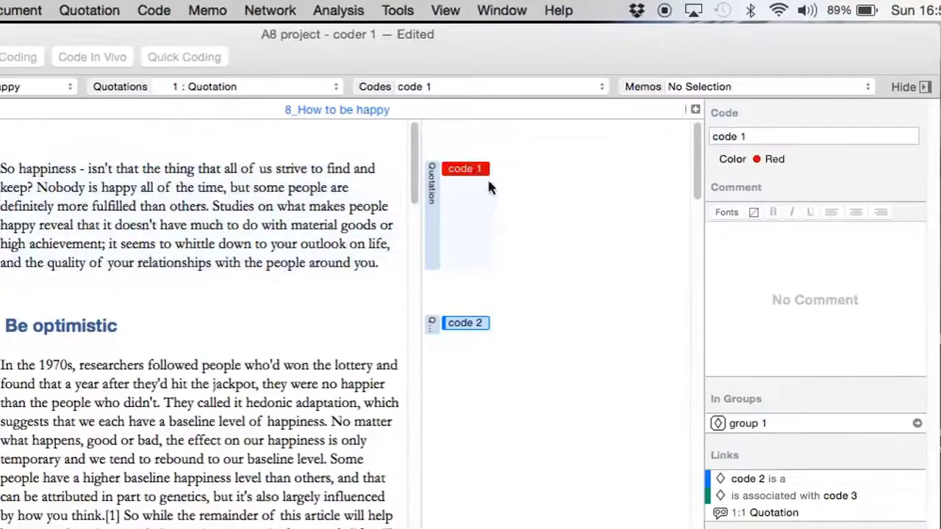
- Comment code 1 with 'this is a comment on this code by coder 2'
{"action": "left_click", "coordinate": [793, 252]}
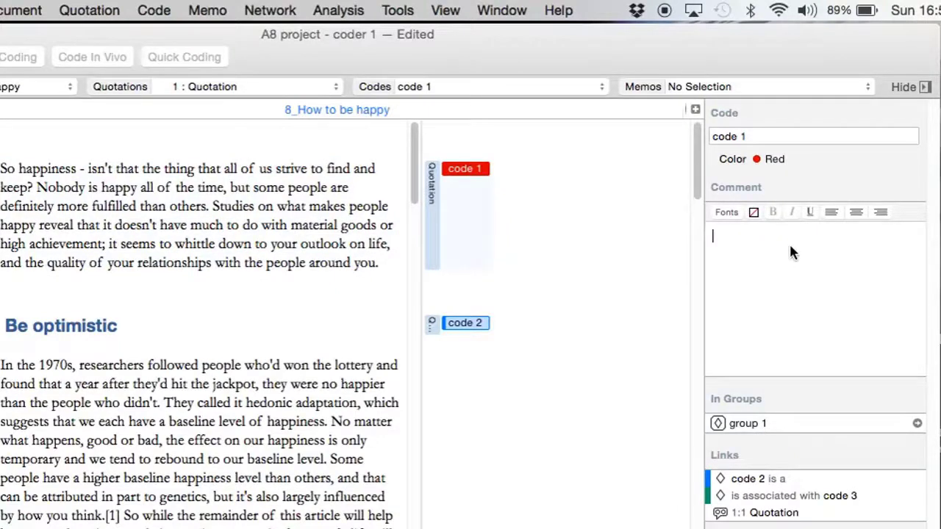
{"action": "type", "text": "his"}
{"action": "key", "text": "Return"}
{"action": "key", "text": "BackSpace"}
{"action": "key", "text": "BackSpace"}
{"action": "key", "text": "BackSpace"}
{"action": "key", "text": "BackSpace"}
{"action": "type", "text": "this is"}
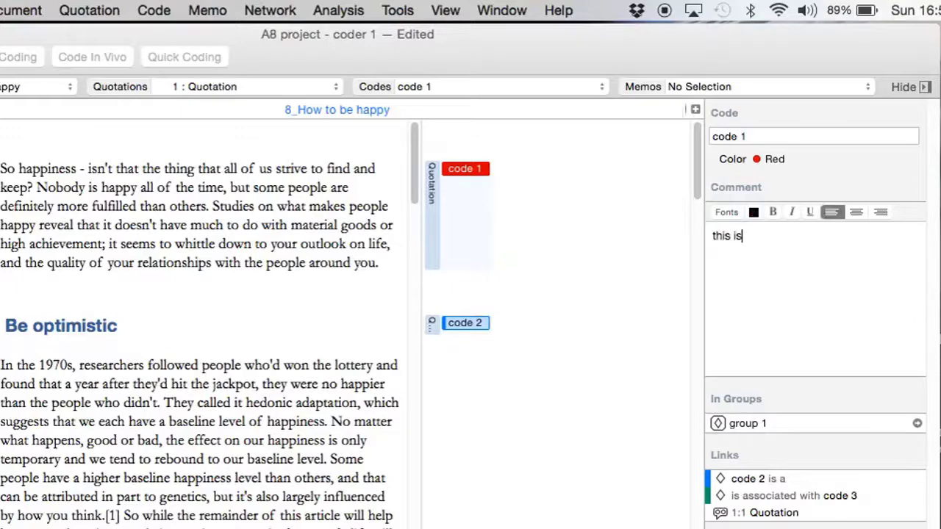
{"action": "type", "text": " a comment on "}
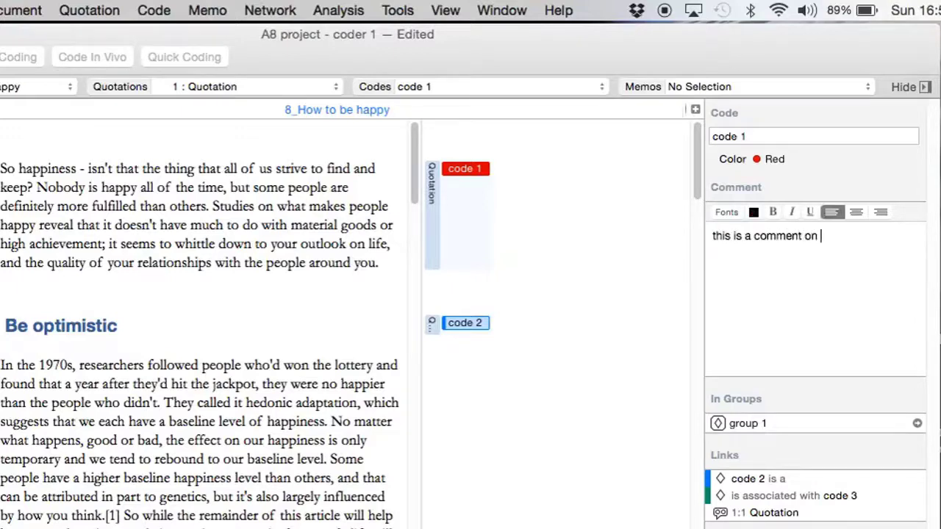
{"action": "type", "text": "this code b"}
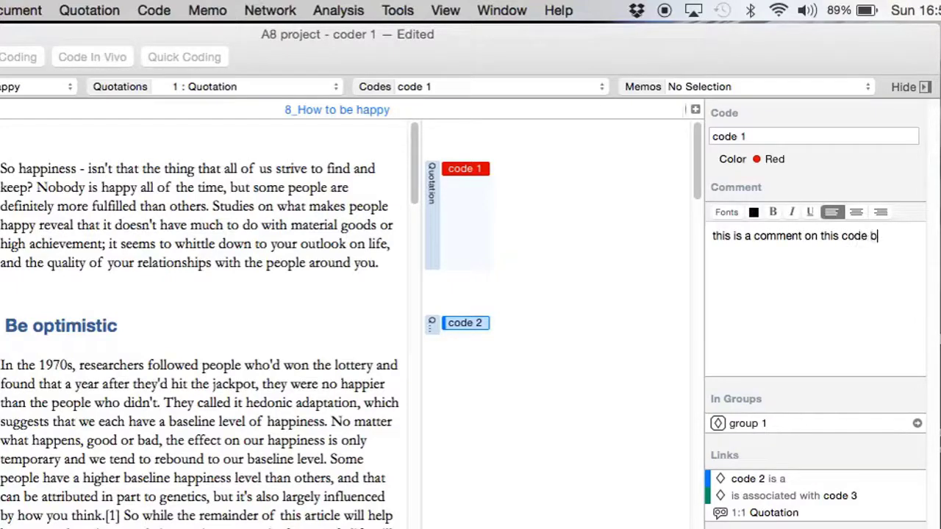
{"action": "type", "text": "y coder 2"}
- Append 'and additional thoughts by coder 2' to the Be optimistic quotation's comment
{"action": "left_click", "coordinate": [433, 324]}
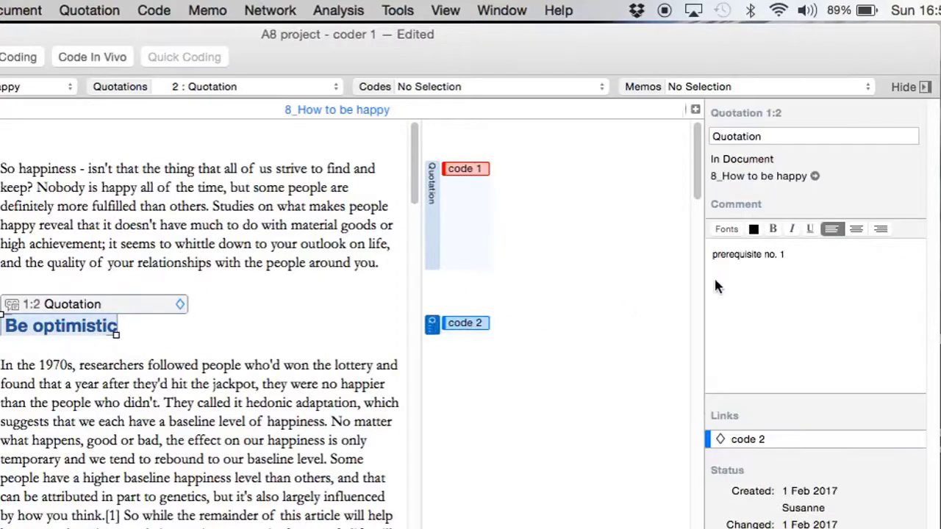
{"action": "left_click", "coordinate": [800, 255]}
{"action": "key", "text": "Return"}
{"action": "key", "text": "Return"}
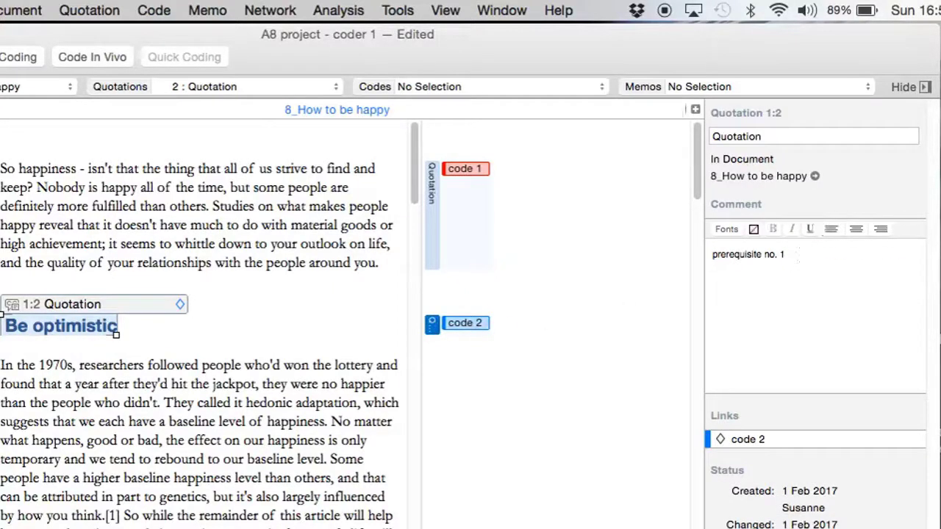
{"action": "type", "text": "and additiona"}
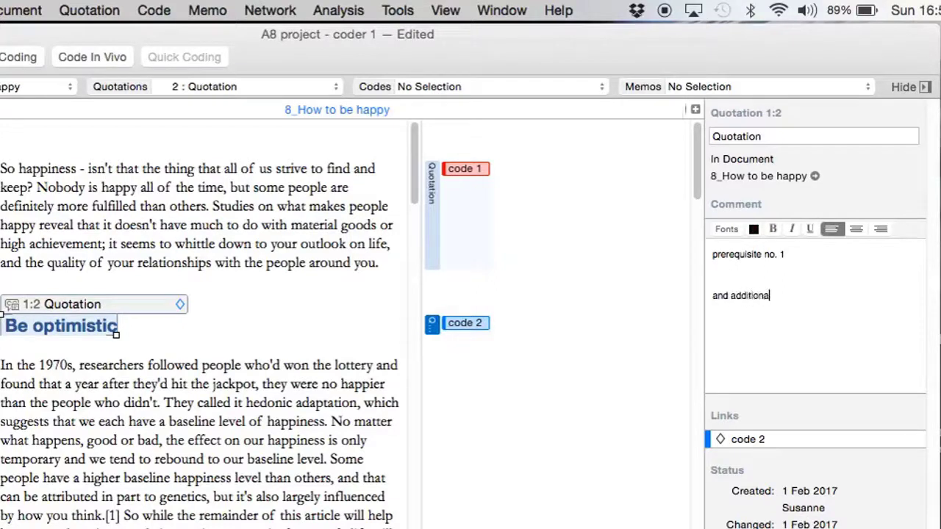
{"action": "type", "text": "l thoughts by co"}
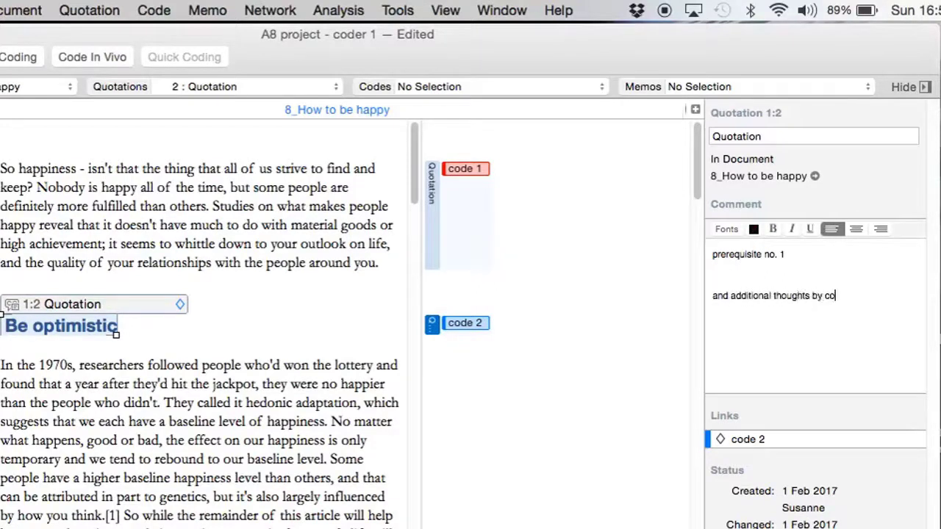
{"action": "type", "text": "der 2"}
{"action": "left_click", "coordinate": [434, 255]}
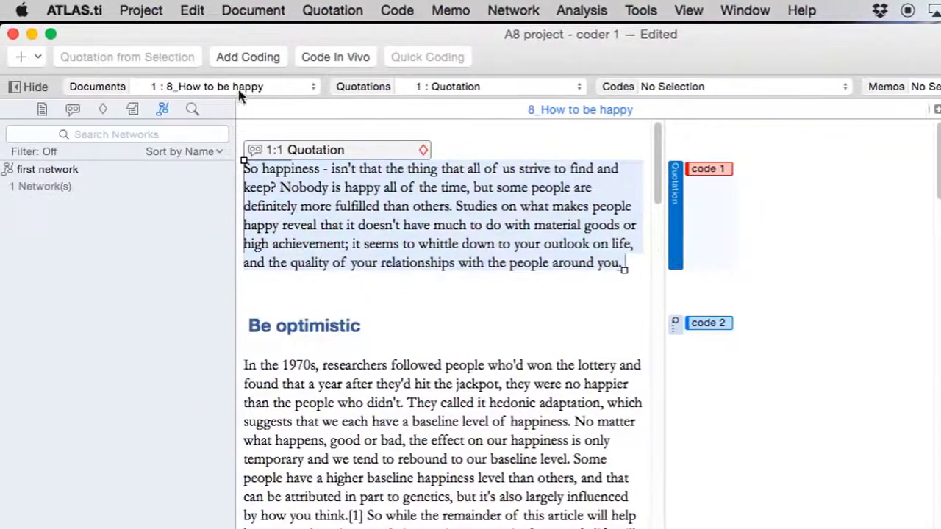
- Open 'ATLAS short description' and code its opening passage with code 2
{"action": "left_click", "coordinate": [41, 110]}
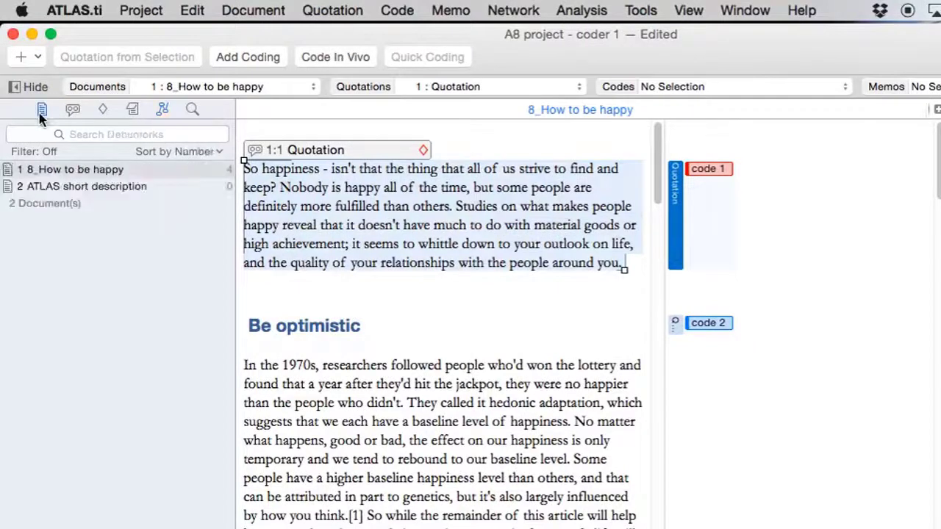
{"action": "left_click", "coordinate": [64, 189]}
{"action": "double_click", "coordinate": [64, 190]}
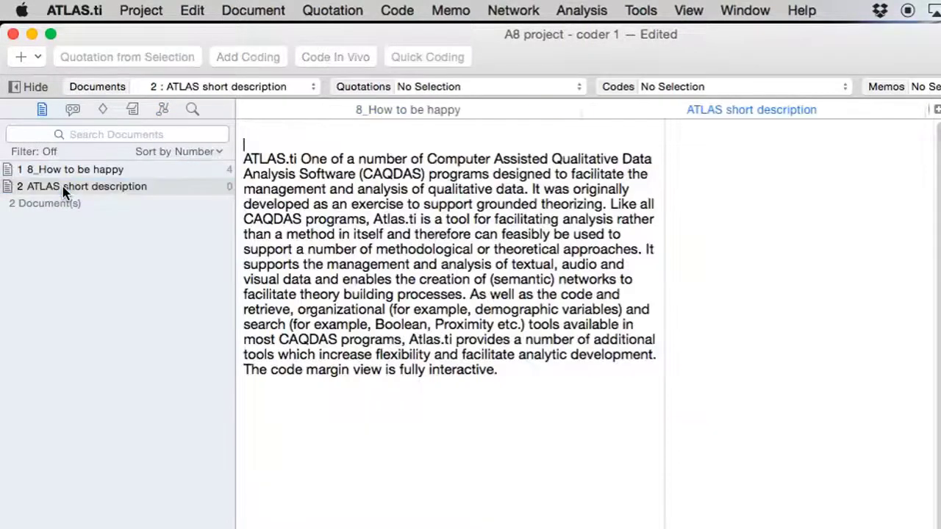
{"action": "left_click_drag", "start_coordinate": [245, 160], "coordinate": [499, 234]}
{"action": "left_click", "coordinate": [102, 110]}
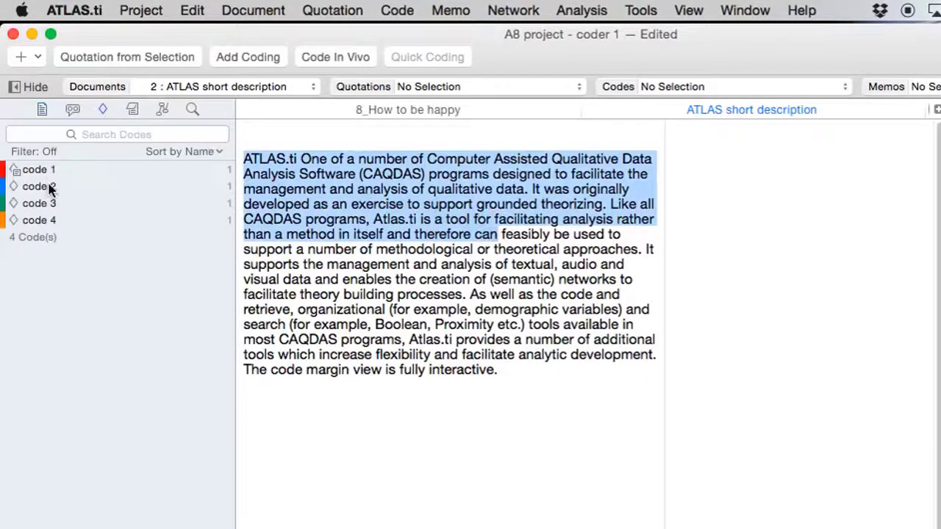
{"action": "left_click_drag", "start_coordinate": [44, 189], "coordinate": [312, 185]}
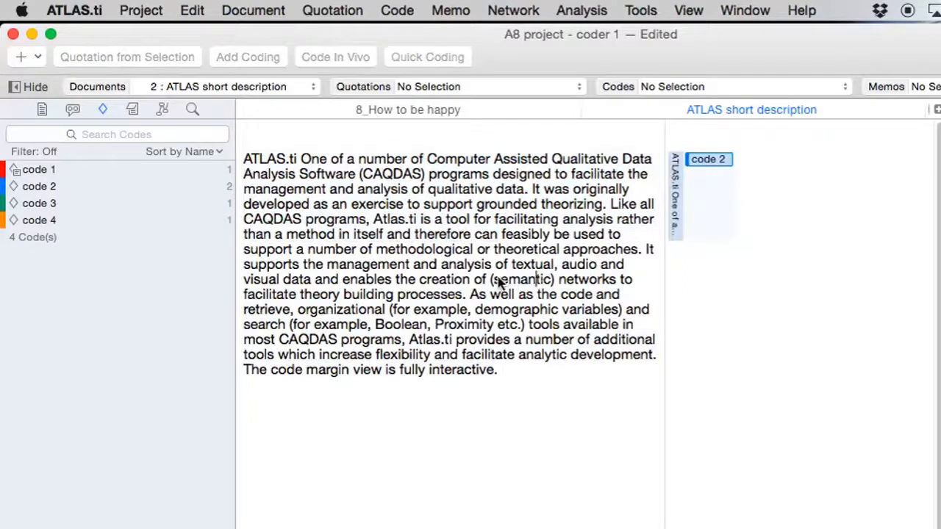
- Code the final passage with code 3, then reopen '8_How to be happy'
{"action": "left_click_drag", "start_coordinate": [397, 279], "coordinate": [515, 372]}
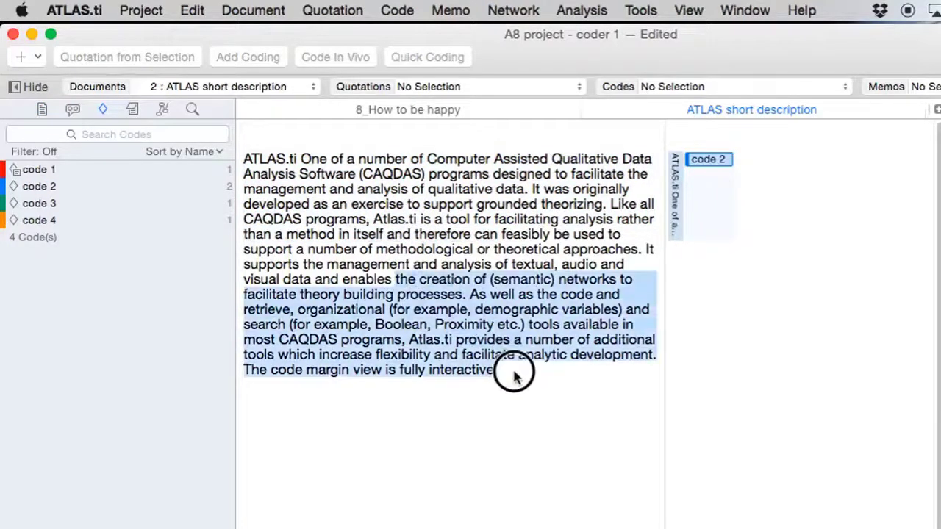
{"action": "left_click_drag", "start_coordinate": [47, 203], "coordinate": [372, 308]}
{"action": "left_click", "coordinate": [42, 109]}
{"action": "left_click", "coordinate": [93, 172]}
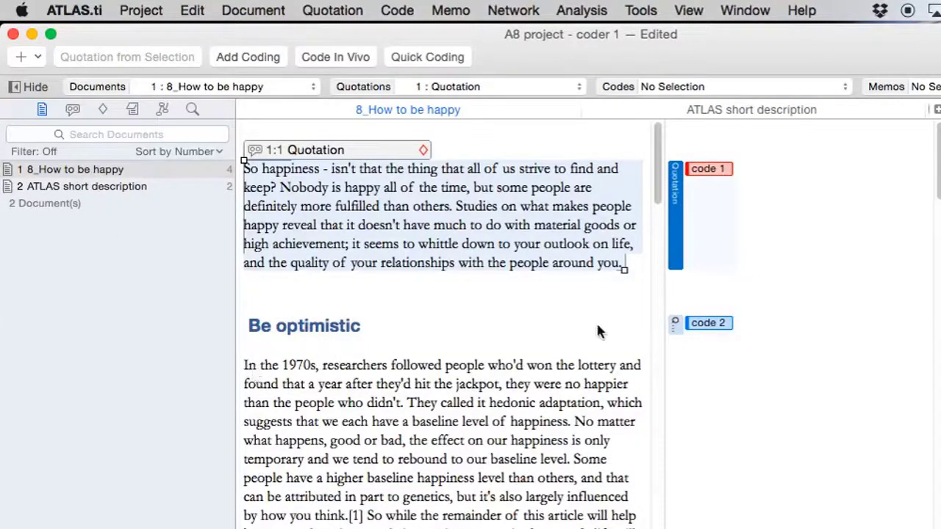
{"action": "left_click", "coordinate": [675, 323]}
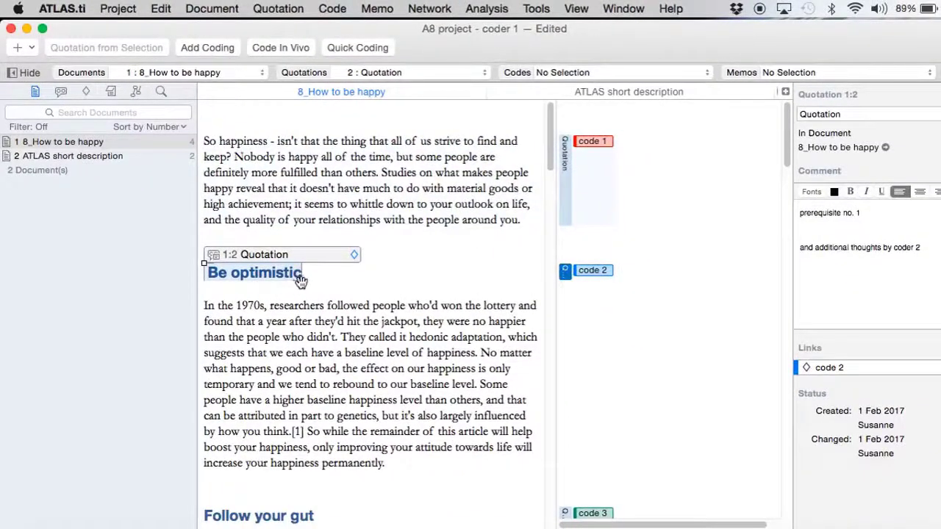
- Extend quotation 1:2 into the next paragraph; code 'They called it hedonic adaptation…' with code 3
{"action": "left_click_drag", "start_coordinate": [299, 278], "coordinate": [475, 387]}
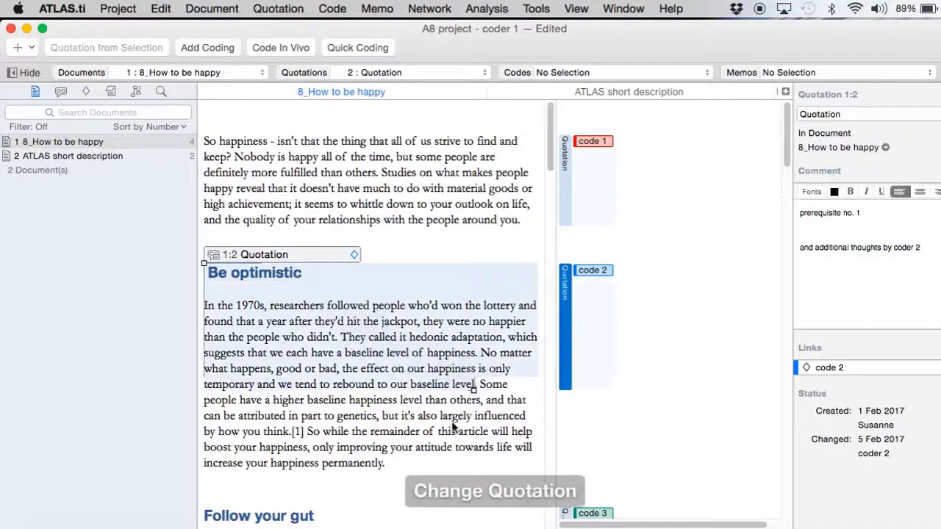
{"action": "left_click_drag", "start_coordinate": [380, 461], "coordinate": [341, 337]}
{"action": "left_click", "coordinate": [74, 142]}
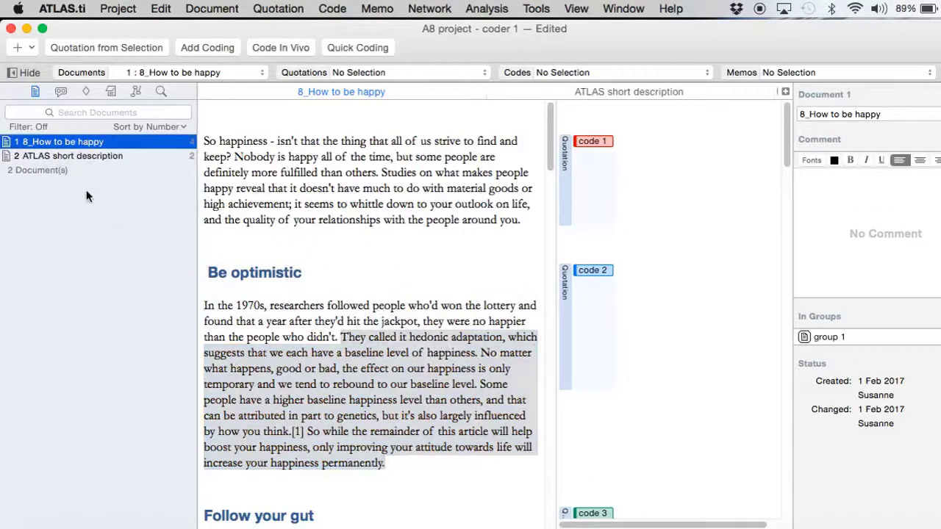
{"action": "left_click", "coordinate": [85, 93]}
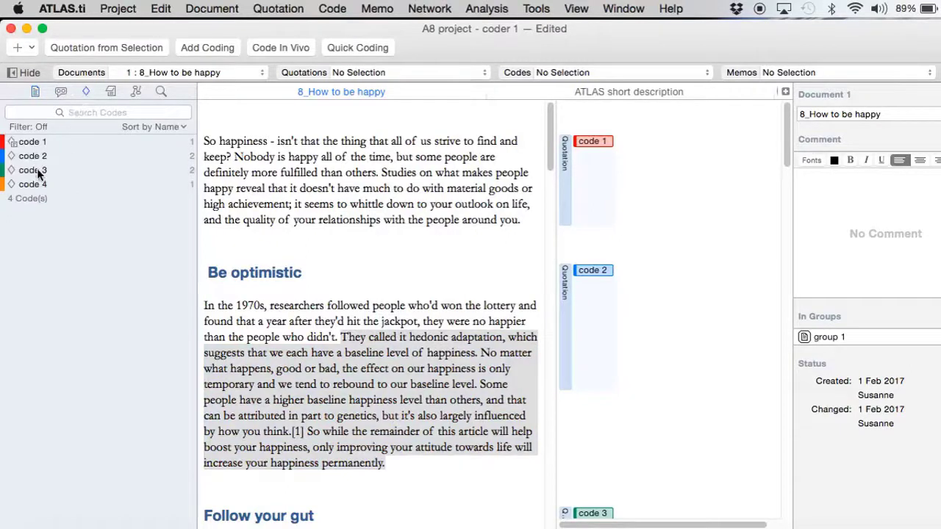
{"action": "left_click_drag", "start_coordinate": [36, 170], "coordinate": [415, 384]}
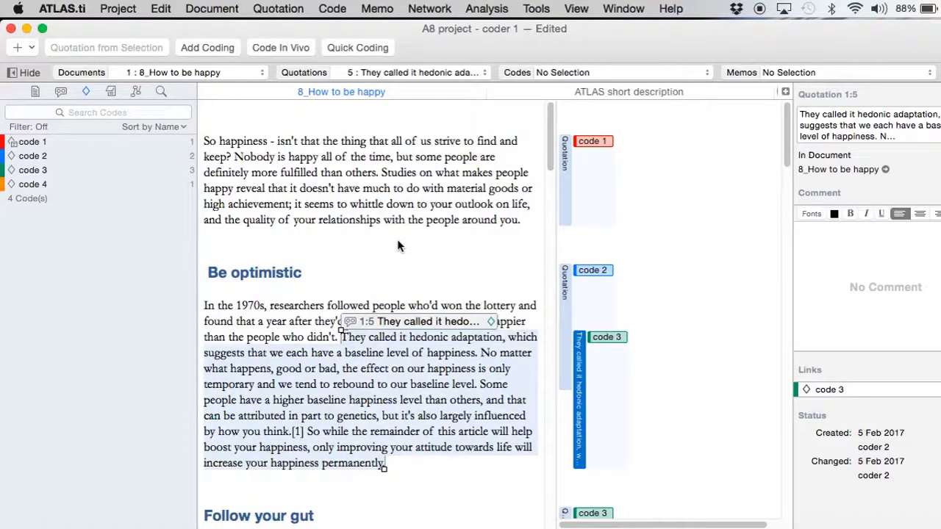
- Rename the project from 'A8 project - coder 1' to 'A8 project - coder 2'
{"action": "left_click", "coordinate": [118, 9]}
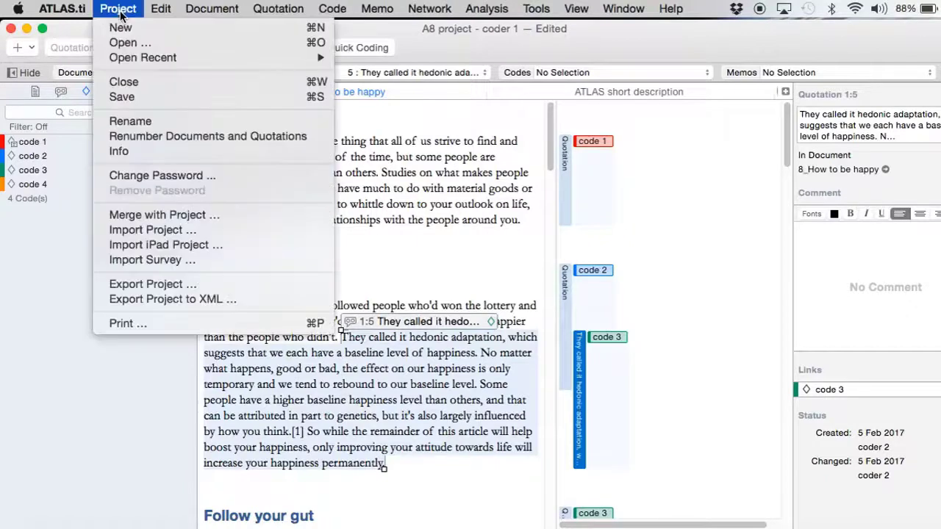
{"action": "left_click", "coordinate": [133, 122]}
{"action": "key", "text": "Right"}
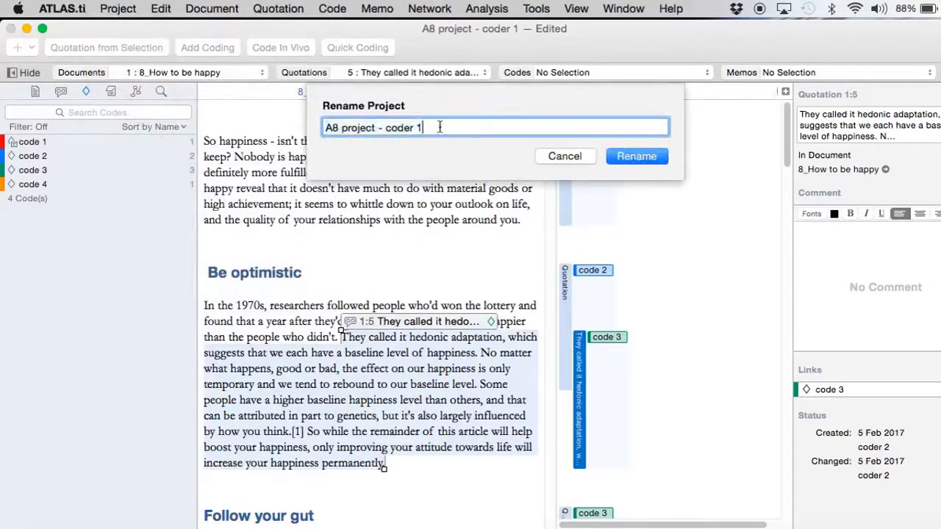
{"action": "key", "text": "BackSpace"}
{"action": "key", "text": "Return"}
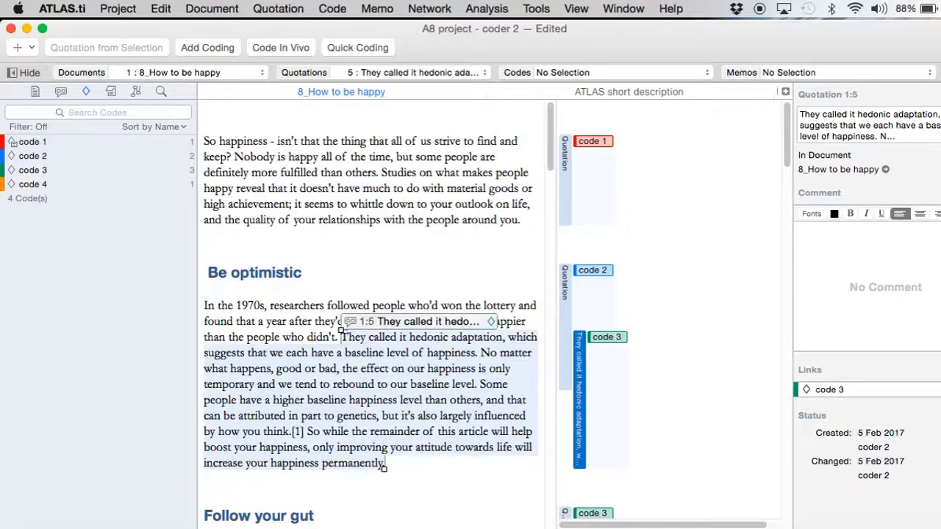
{"action": "left_click", "coordinate": [291, 74]}
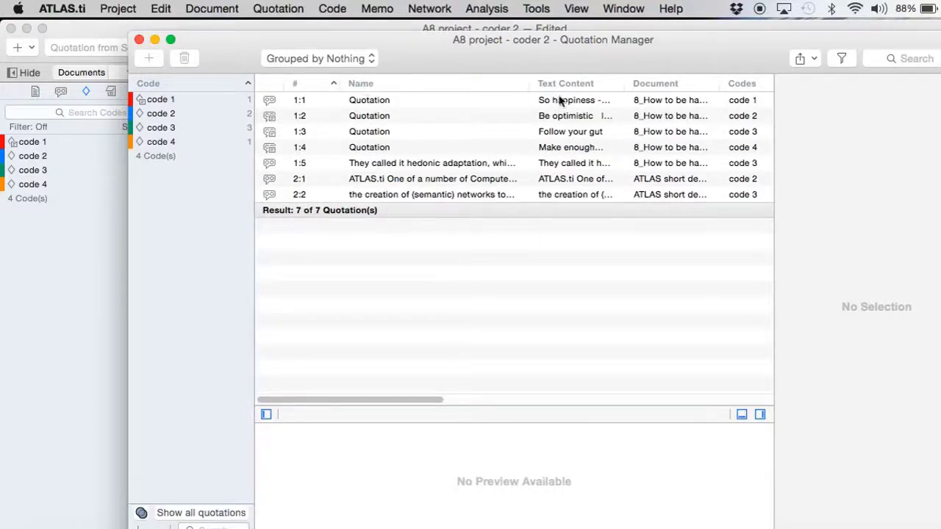
{"action": "left_click_drag", "start_coordinate": [624, 82], "coordinate": [753, 84]}
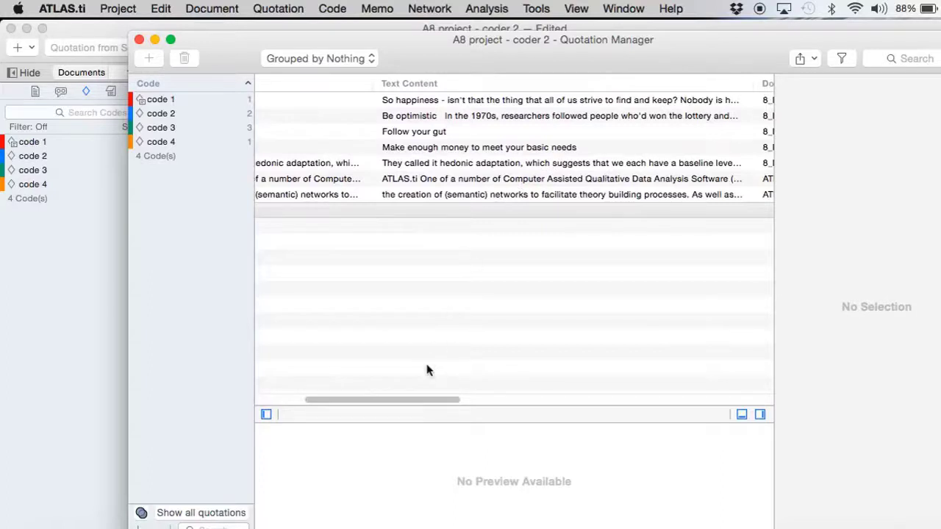
{"action": "left_click_drag", "start_coordinate": [406, 401], "coordinate": [352, 403]}
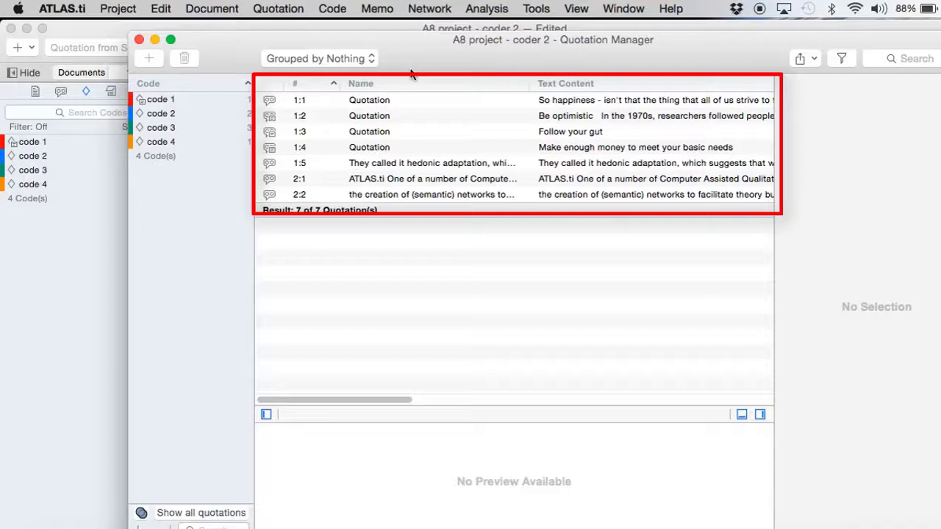
{"action": "left_click", "coordinate": [608, 106]}
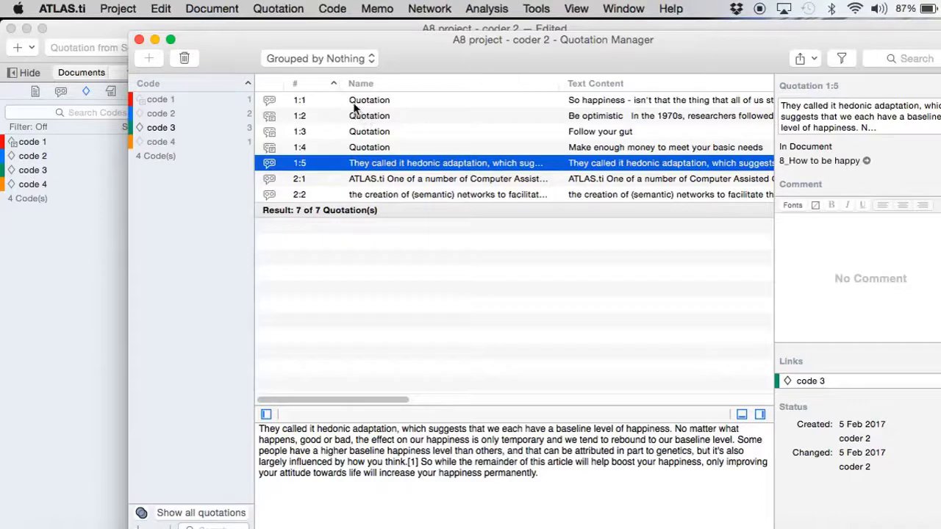
{"action": "left_click", "coordinate": [357, 103]}
{"action": "left_click", "coordinate": [359, 116]}
{"action": "left_click", "coordinate": [361, 133]}
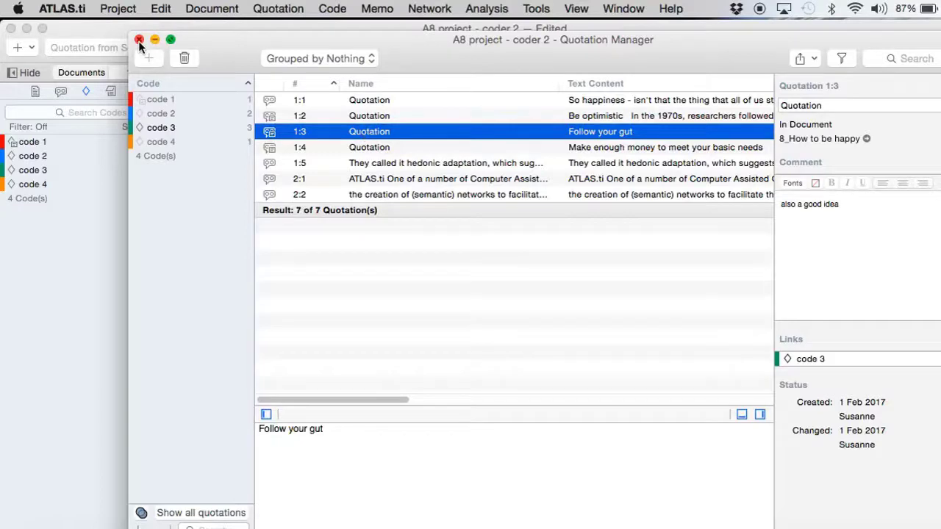
- Confirm quotation 1:2 'Be optimistic' shows coder 2 as modifier, then close the quotation overview
{"action": "left_click", "coordinate": [139, 39]}
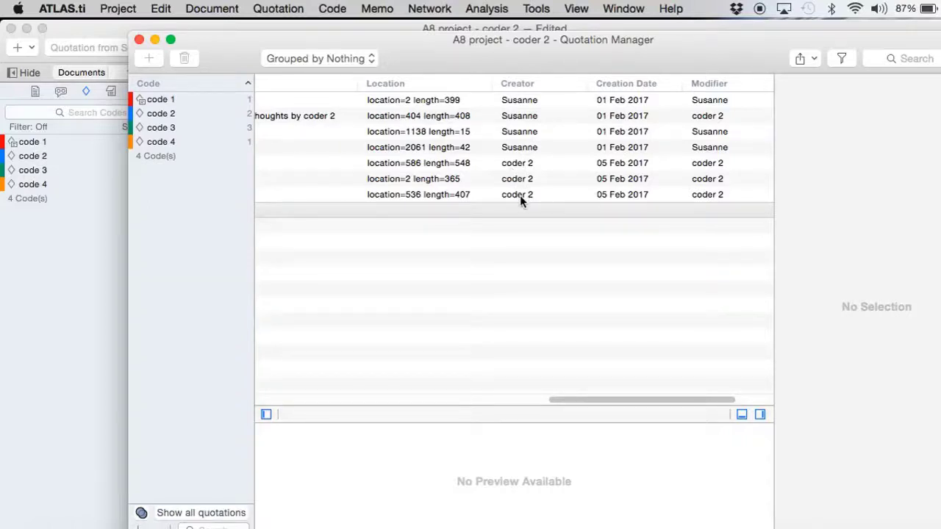
{"action": "left_click", "coordinate": [700, 115]}
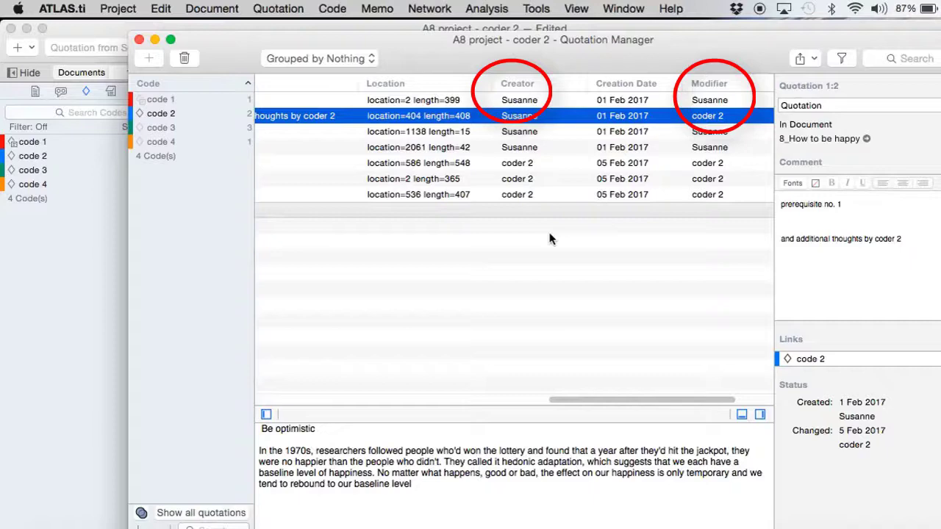
{"action": "left_click", "coordinate": [139, 39]}
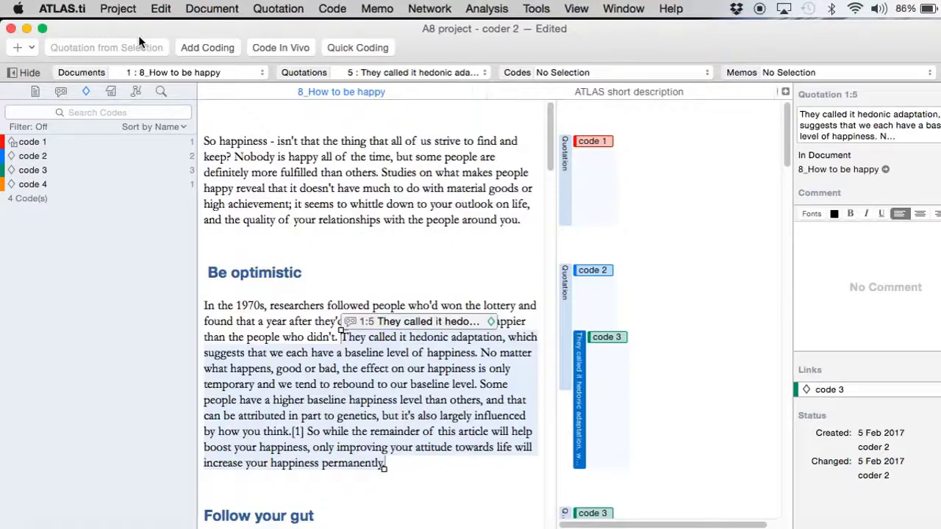
- Code the whole ATLAS short description paragraph with a new code 'test 1'
{"action": "left_click", "coordinate": [35, 91]}
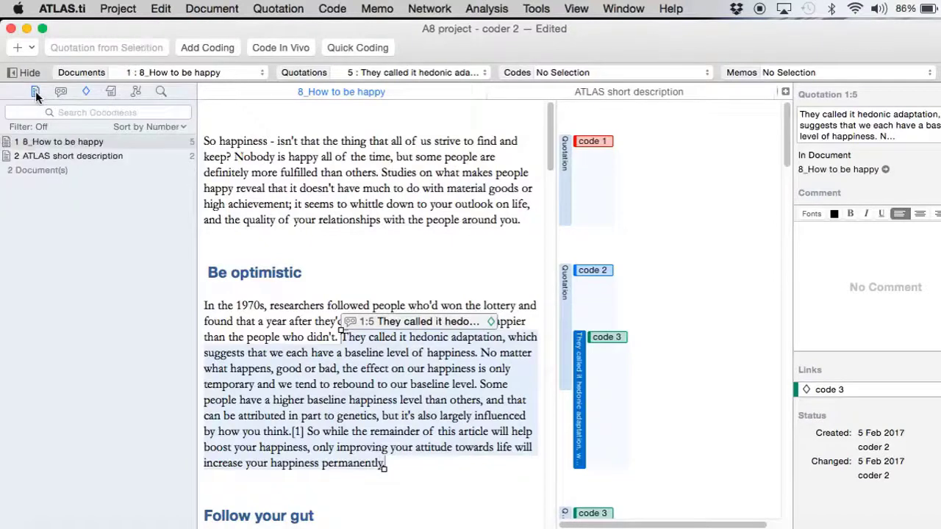
{"action": "left_click", "coordinate": [53, 155]}
{"action": "left_click_drag", "start_coordinate": [203, 131], "coordinate": [410, 315]}
{"action": "right_click", "coordinate": [327, 191]}
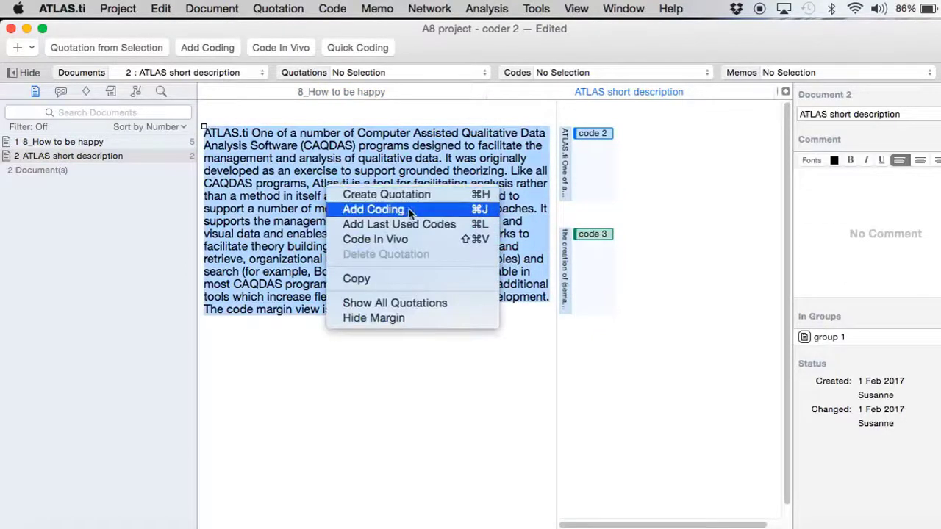
{"action": "left_click", "coordinate": [411, 211]}
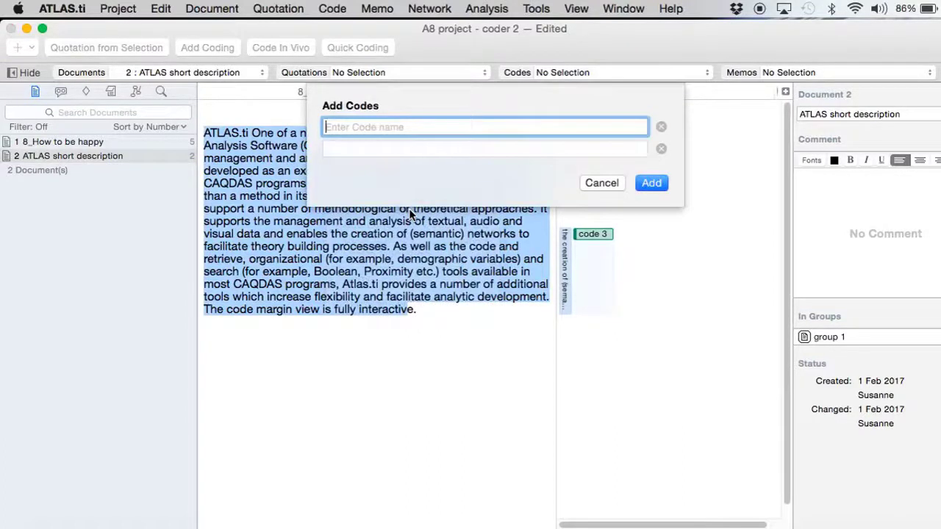
{"action": "type", "text": "test 1"}
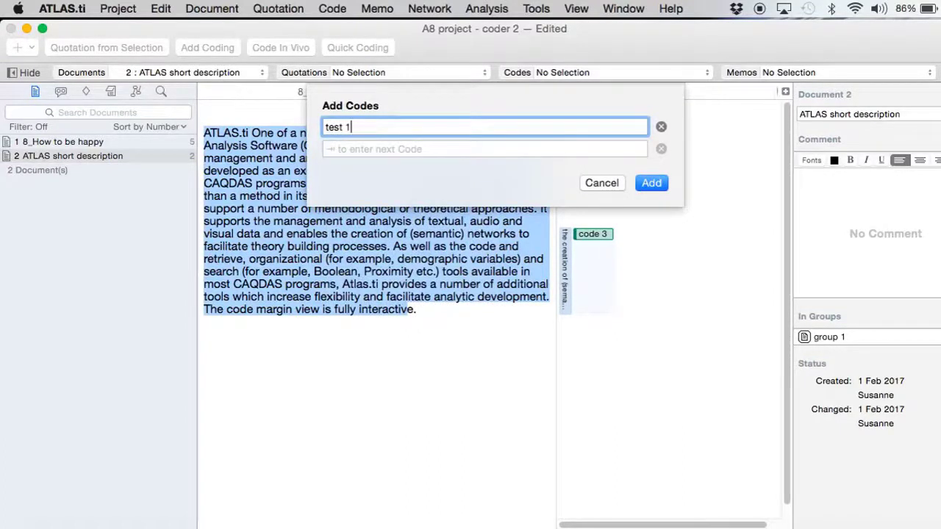
{"action": "key", "text": "Return"}
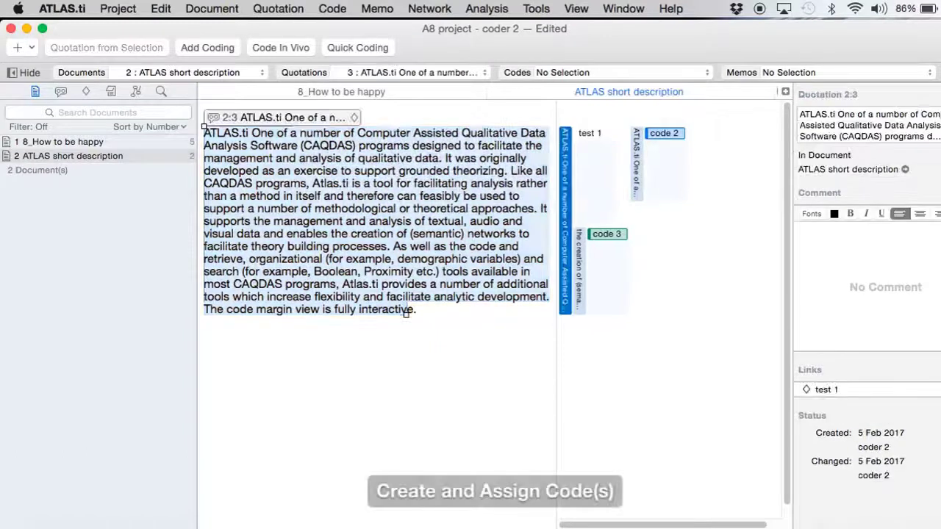
- Check the project's codes overview, then save the project
{"action": "left_click", "coordinate": [515, 72]}
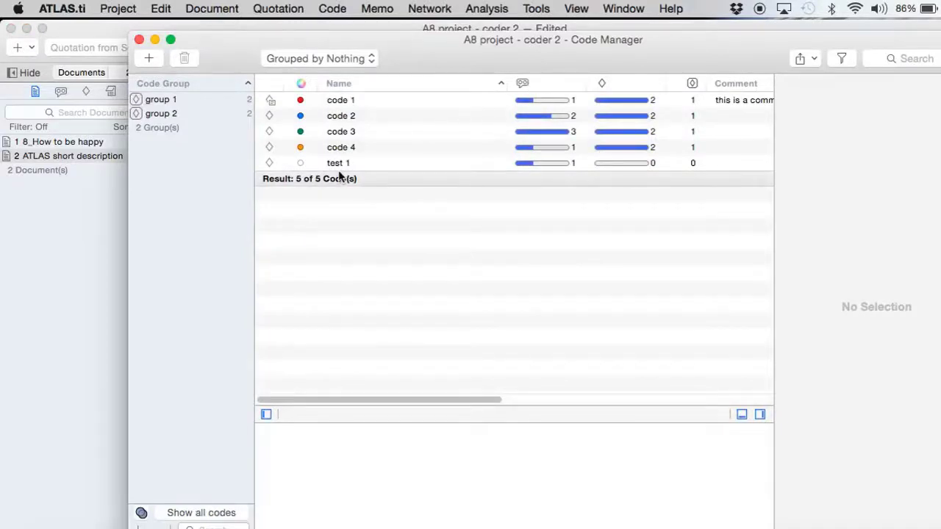
{"action": "left_click", "coordinate": [139, 39]}
{"action": "left_click", "coordinate": [122, 9]}
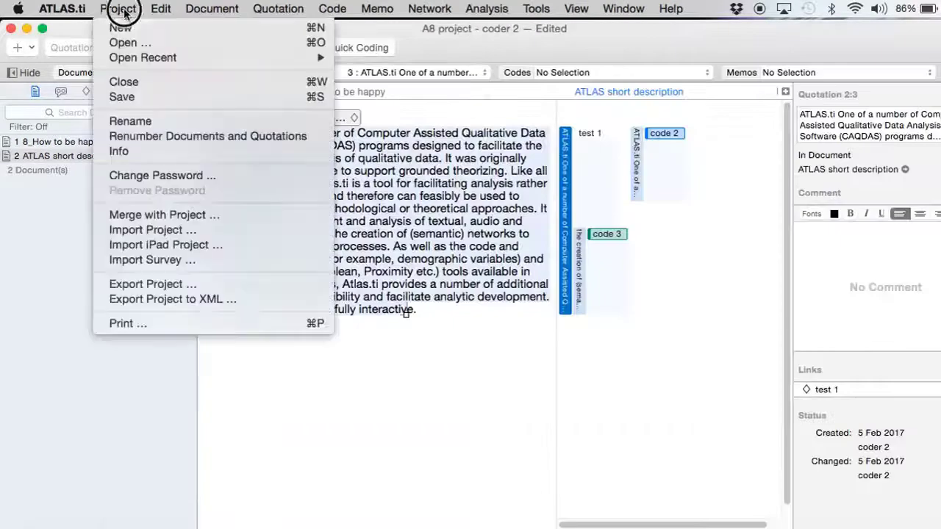
{"action": "left_click", "coordinate": [122, 96]}
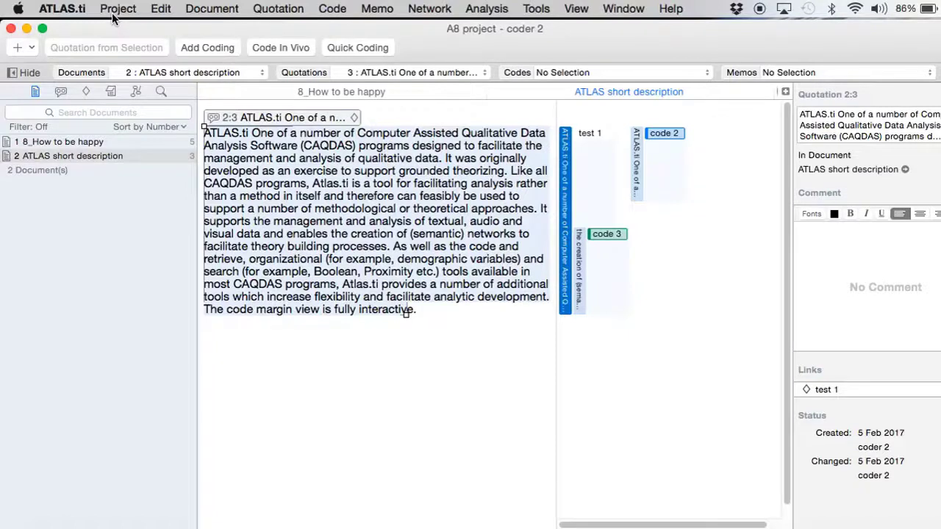
{"action": "left_click", "coordinate": [116, 8]}
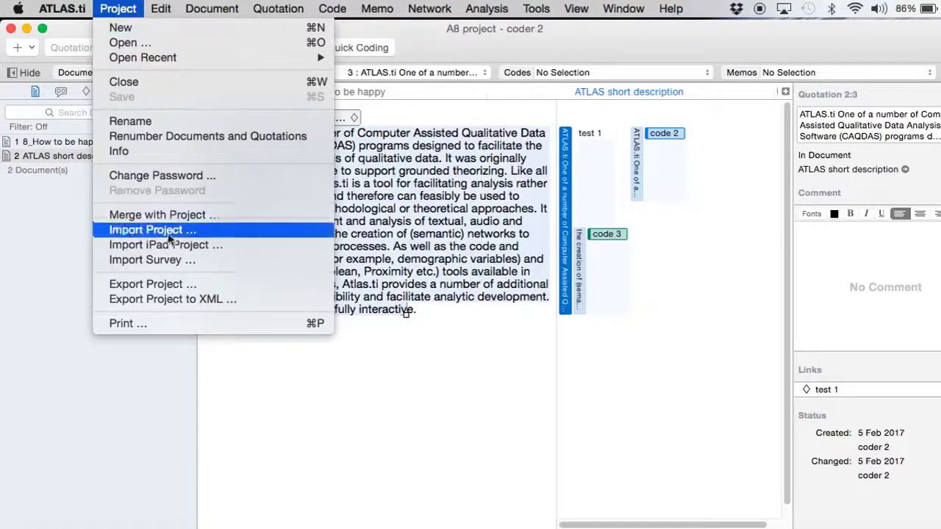
{"action": "left_click", "coordinate": [178, 282]}
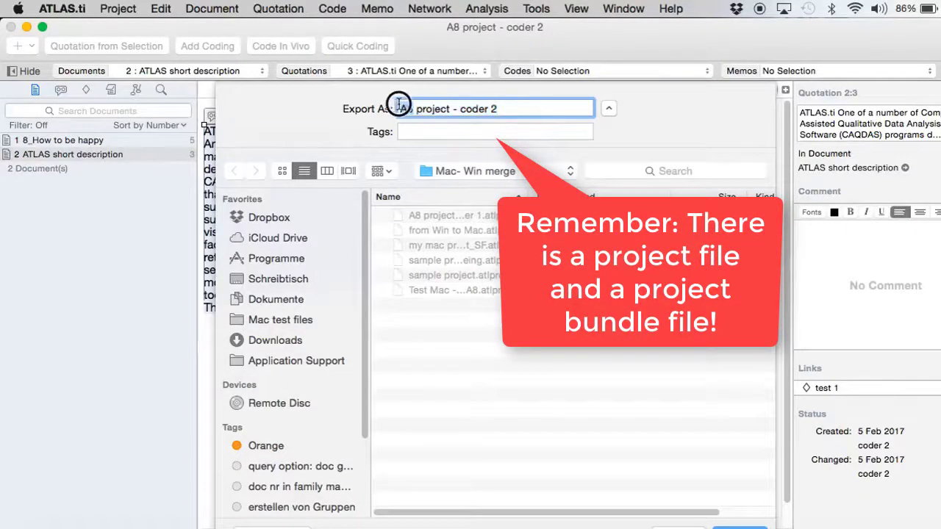
{"action": "type", "text": "MAc"}
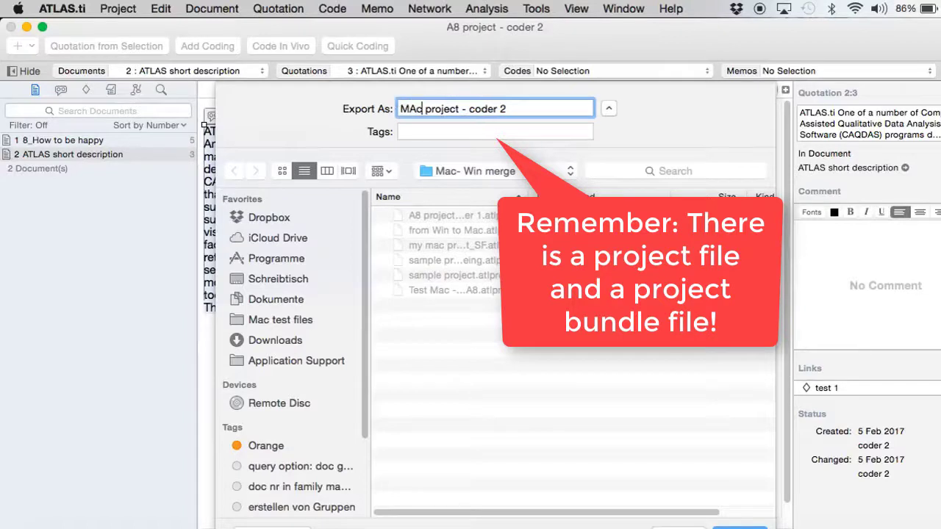
{"action": "key", "text": "BackSpace"}
{"action": "key", "text": "BackSpace"}
{"action": "type", "text": "ac"}
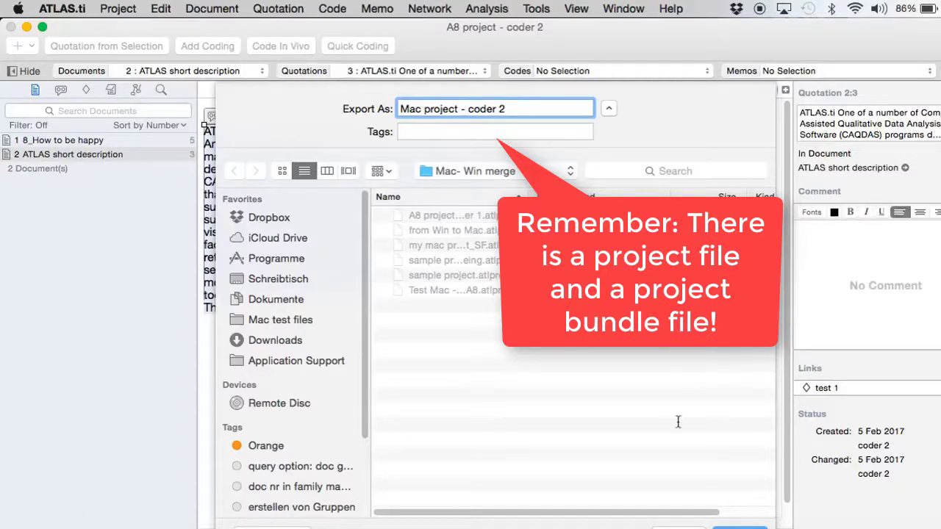
{"action": "left_click", "coordinate": [676, 523]}
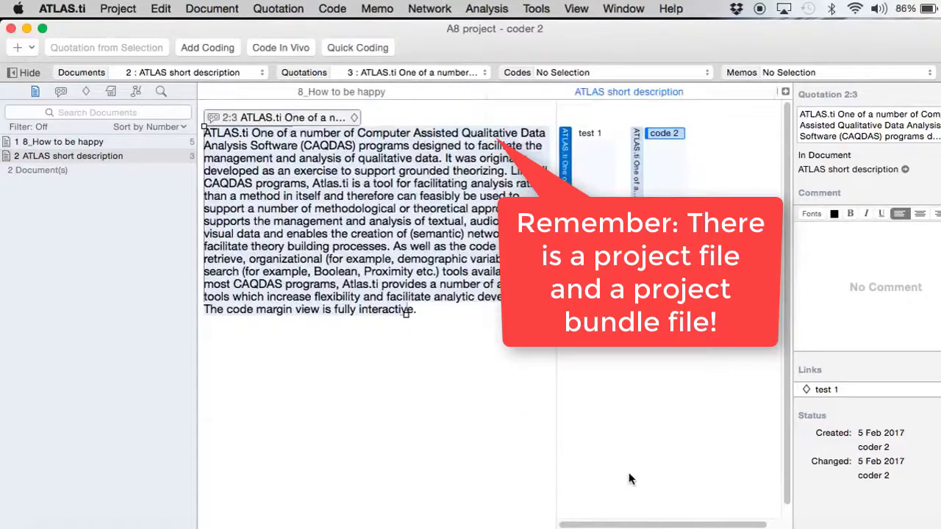
- Rename the project to 'Mac project - coder 2' by replacing A8 with Mac
{"action": "left_click", "coordinate": [117, 9]}
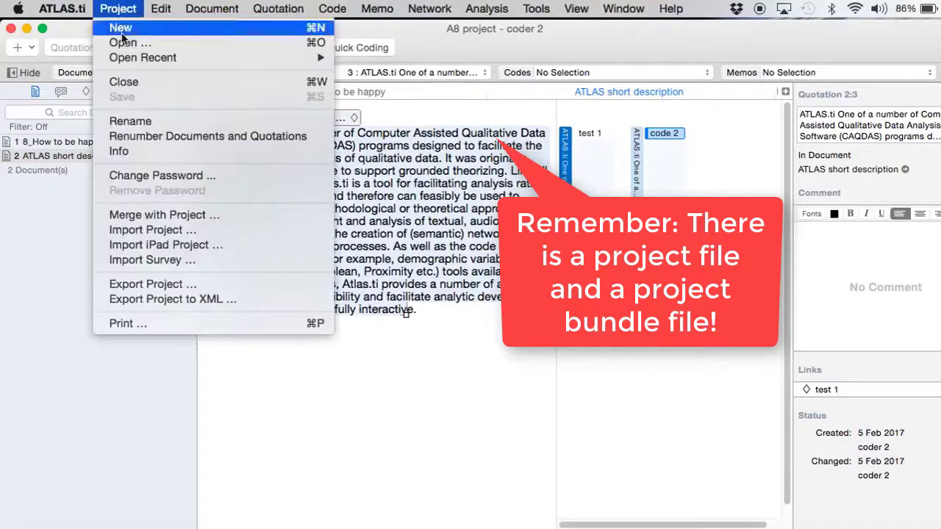
{"action": "left_click", "coordinate": [126, 120]}
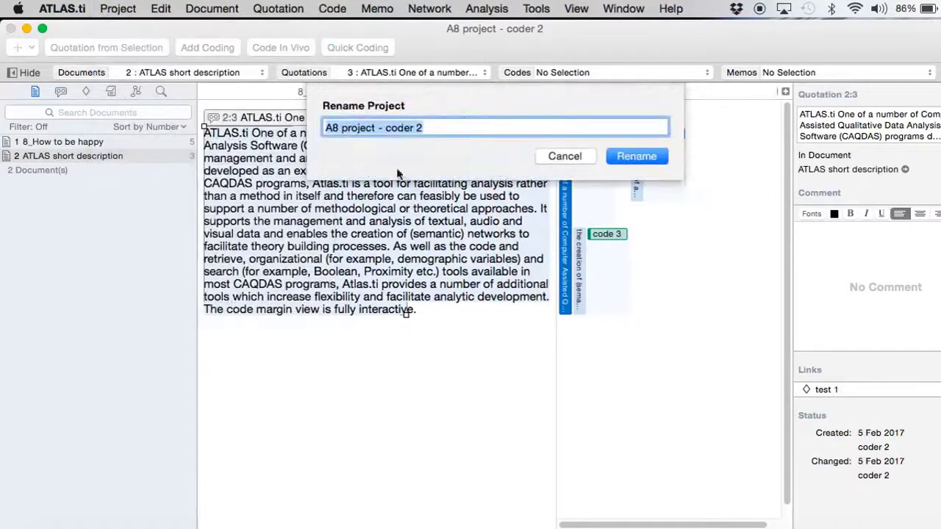
{"action": "left_click", "coordinate": [337, 128]}
{"action": "key", "text": "BackSpace"}
{"action": "key", "text": "BackSpace"}
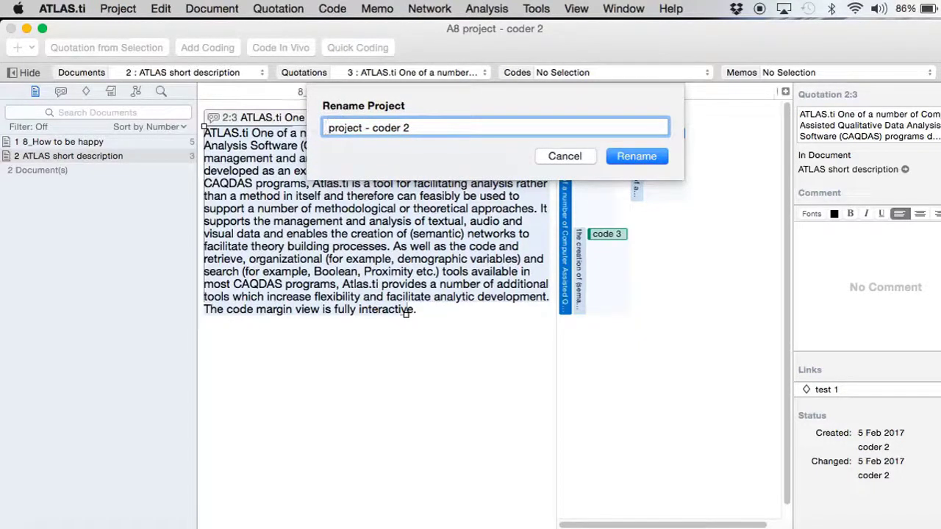
{"action": "type", "text": "Mac"}
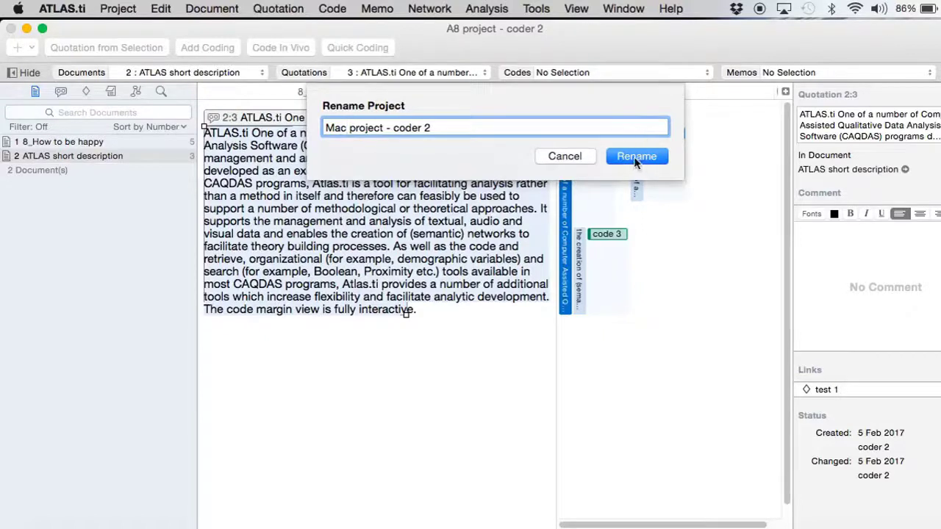
{"action": "left_click", "coordinate": [635, 157]}
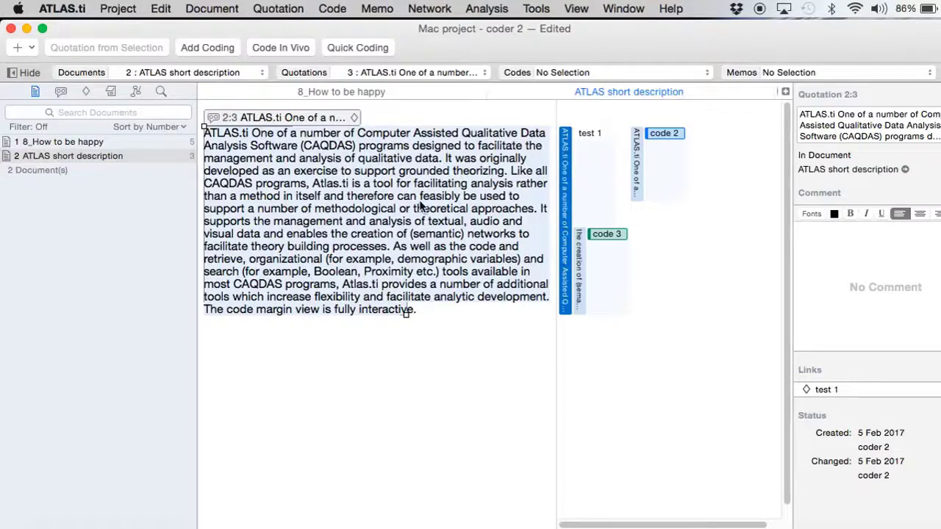
- Export 'Mac project - coder 2' as a project bundle into the Mac- Win merge folder
{"action": "left_click", "coordinate": [117, 9]}
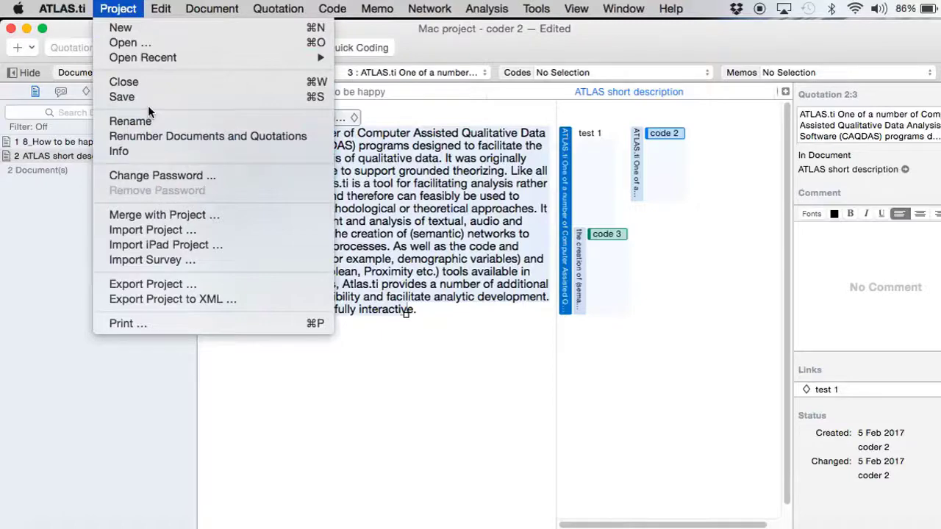
{"action": "left_click", "coordinate": [168, 284]}
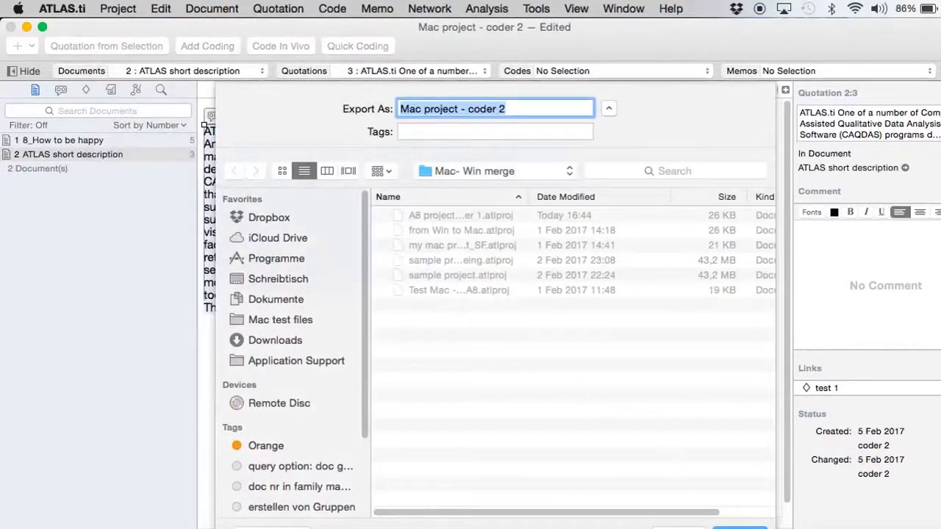
{"action": "key", "text": "Return"}
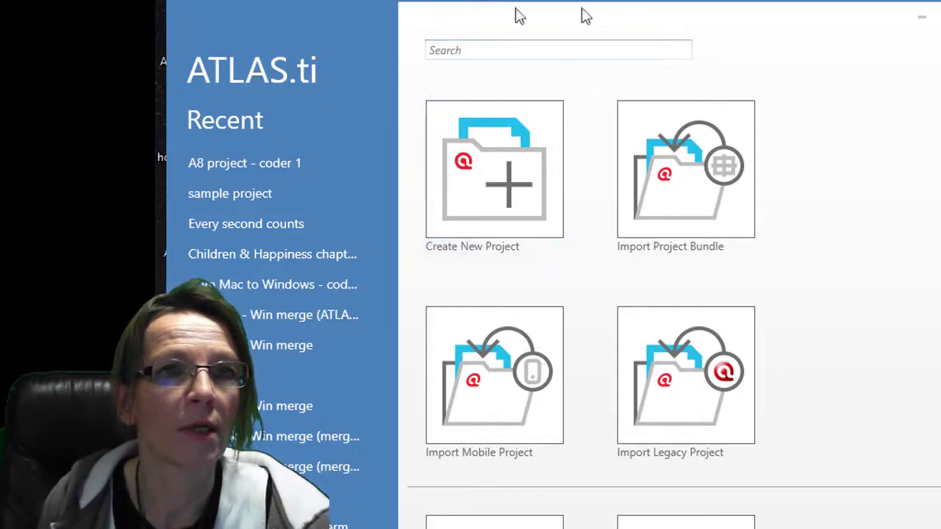
- Import the 'Mac project - coder 2.atlproj' bundle as its own project
{"action": "left_click", "coordinate": [728, 188]}
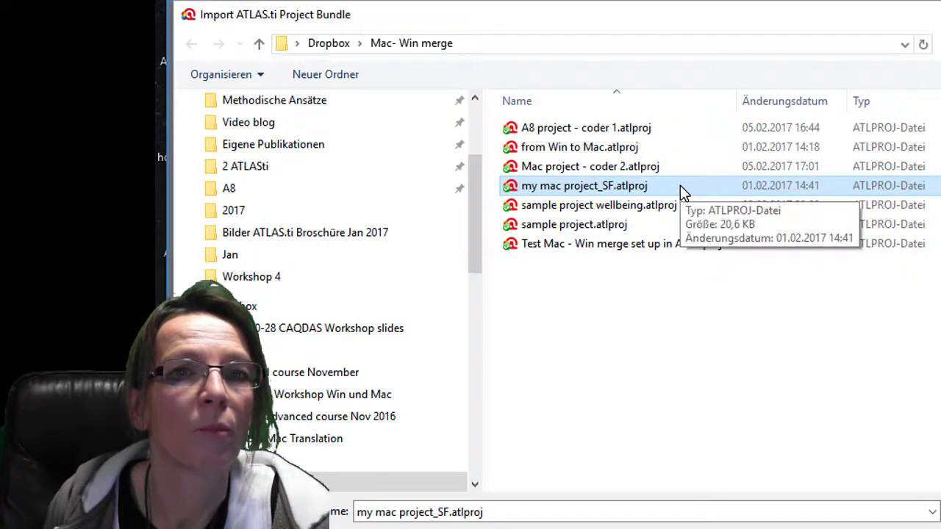
{"action": "left_click", "coordinate": [605, 172]}
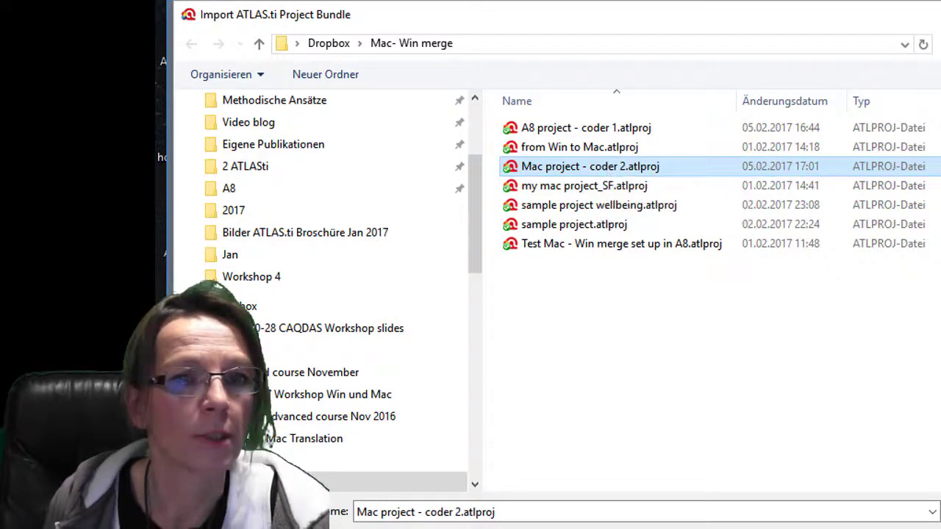
{"action": "key", "text": "Return"}
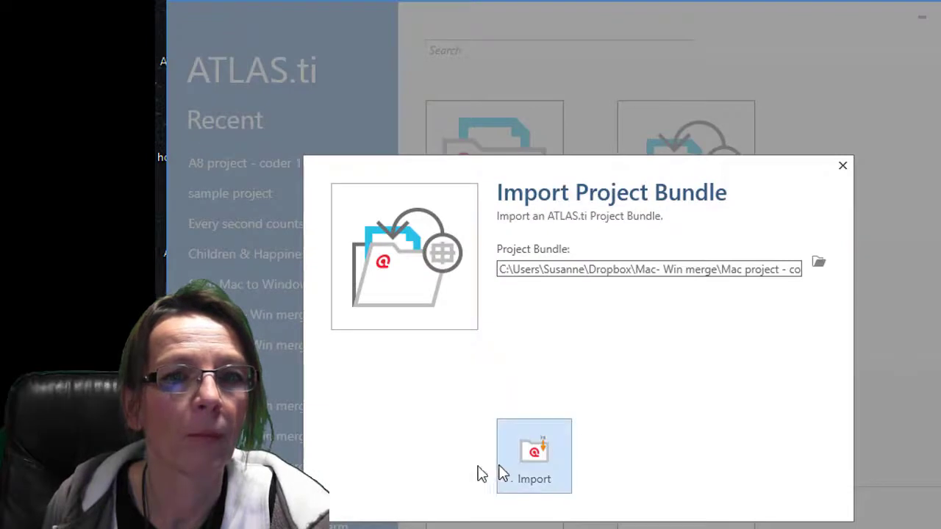
{"action": "left_click", "coordinate": [536, 450]}
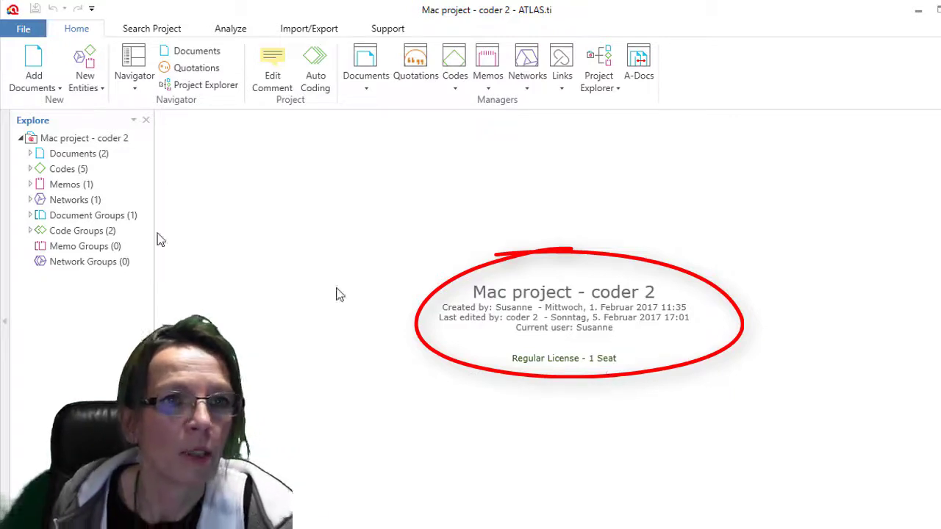
- Expand the imported codes, then read code 1's comment from coder 2 in the Code Manager
{"action": "left_click", "coordinate": [33, 169]}
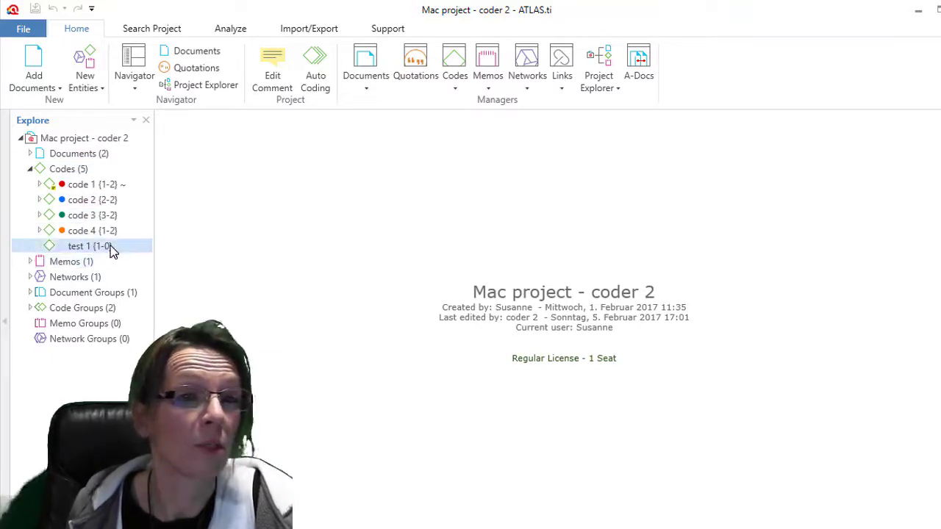
{"action": "left_click", "coordinate": [103, 185]}
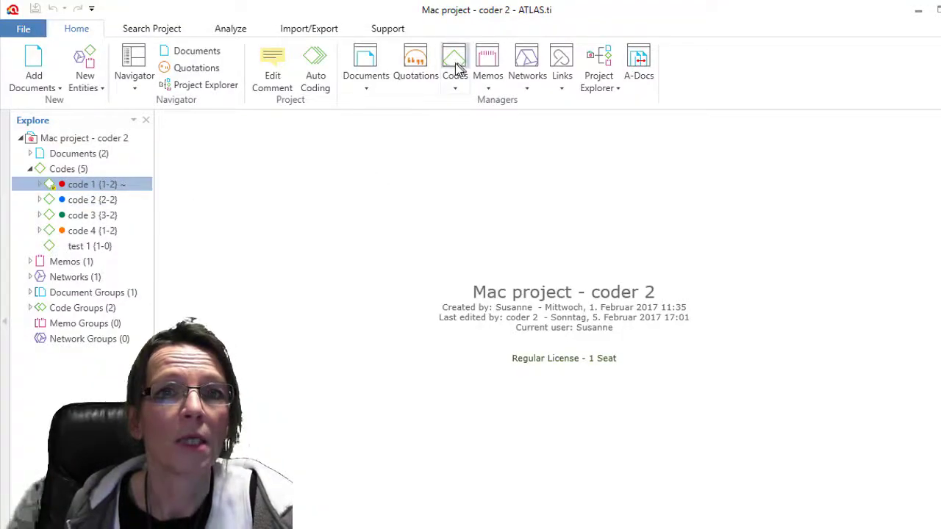
{"action": "left_click", "coordinate": [455, 66]}
{"action": "left_click_drag", "start_coordinate": [615, 176], "coordinate": [619, 122]}
{"action": "left_click_drag", "start_coordinate": [410, 244], "coordinate": [434, 245]}
{"action": "left_click", "coordinate": [410, 266]}
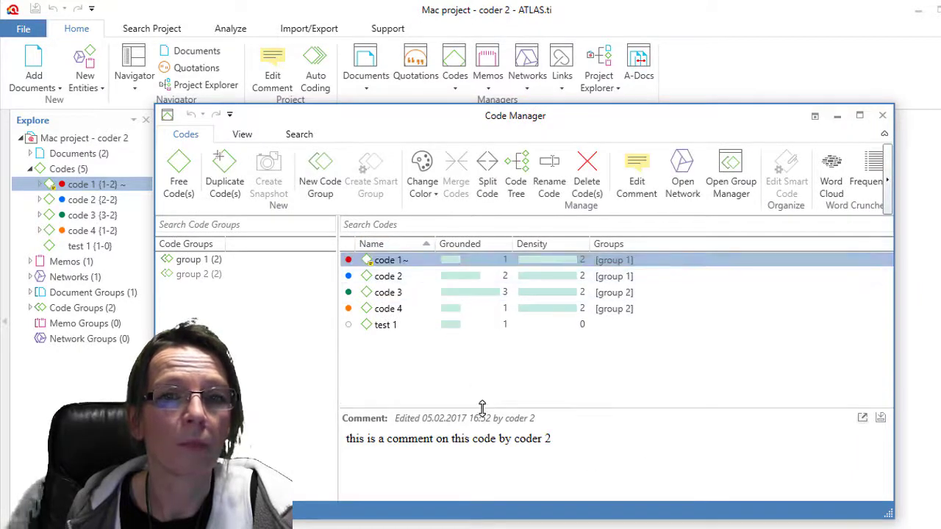
{"action": "left_click_drag", "start_coordinate": [483, 409], "coordinate": [484, 386]}
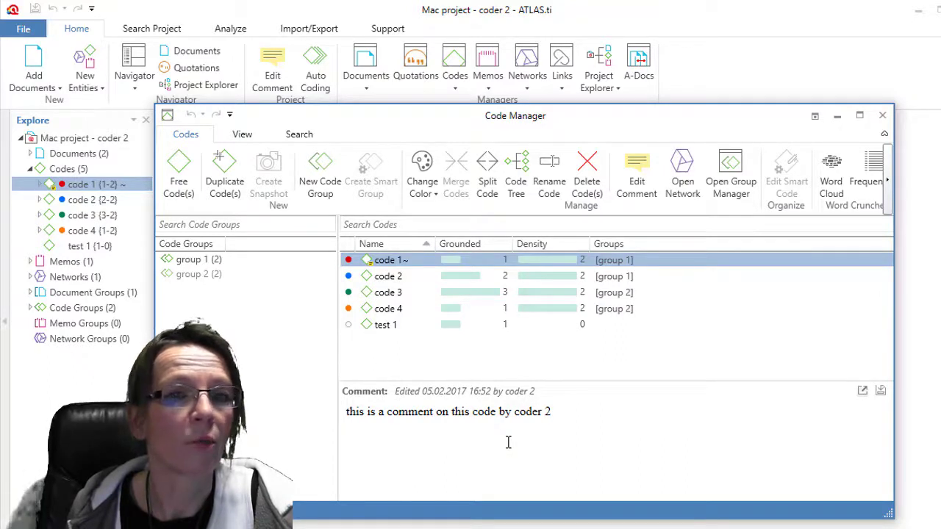
{"action": "left_click", "coordinate": [882, 115]}
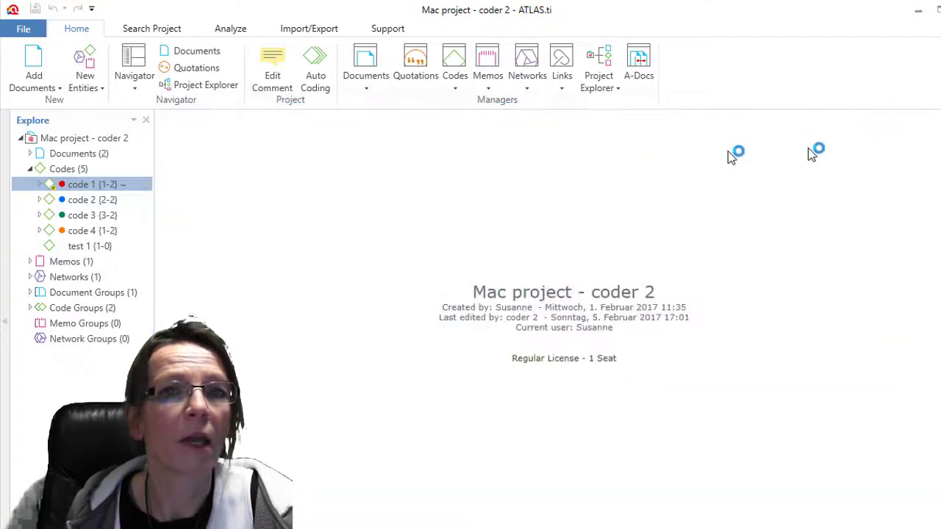
- Open the Quotation Manager on quotation 1:2 and enlarge its Preview and Comment panes
{"action": "left_click", "coordinate": [403, 59]}
{"action": "left_click_drag", "start_coordinate": [691, 198], "coordinate": [696, 54]}
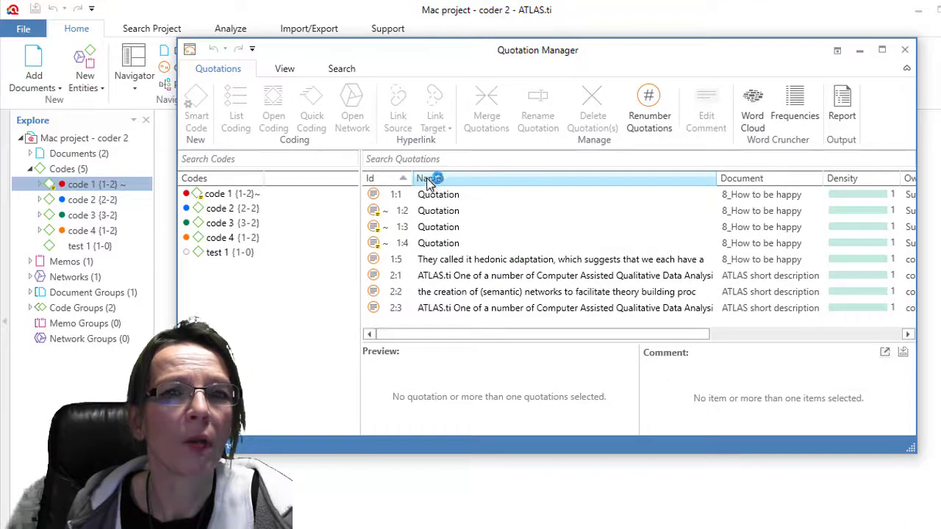
{"action": "left_click", "coordinate": [439, 213]}
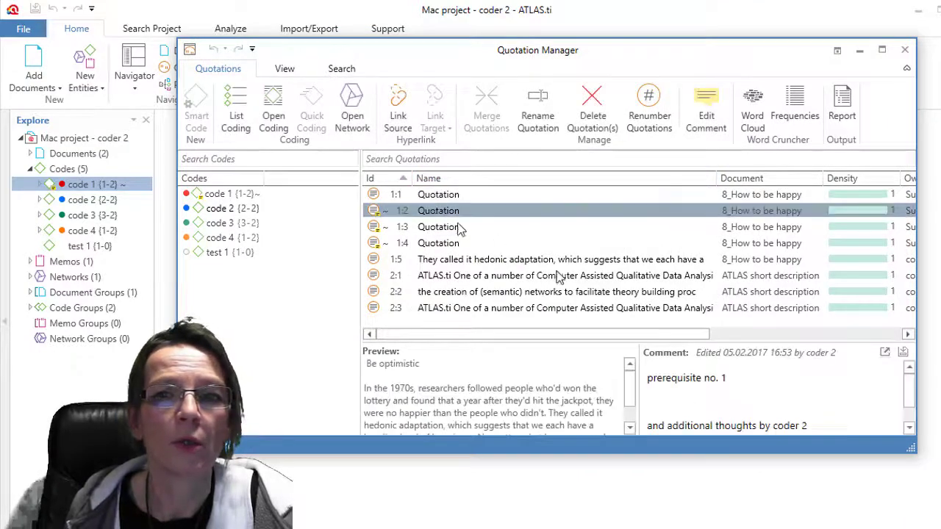
{"action": "left_click_drag", "start_coordinate": [693, 453], "coordinate": [695, 506]}
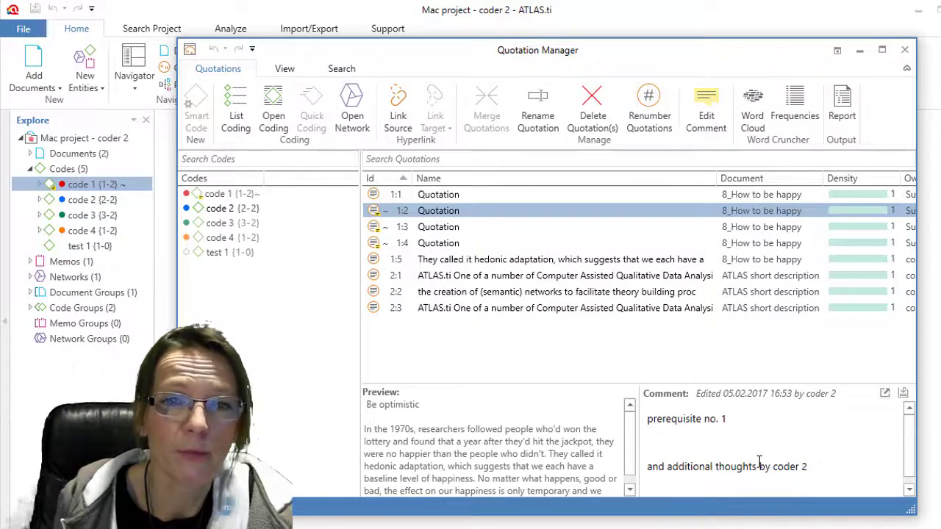
{"action": "left_click_drag", "start_coordinate": [581, 381], "coordinate": [580, 341]}
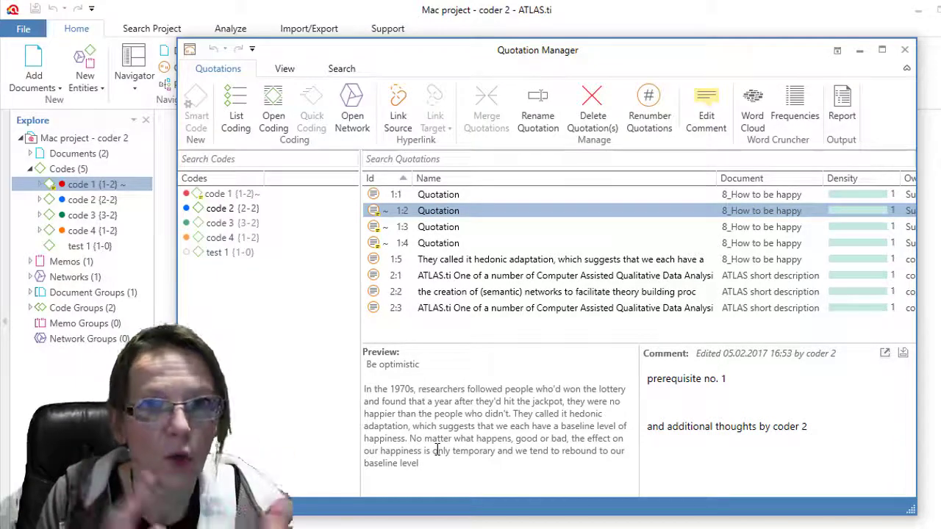
- Filter quotations by code 3, review 1:3, 1:5 and 2:2, then close the Quotation Manager
{"action": "left_click", "coordinate": [232, 224]}
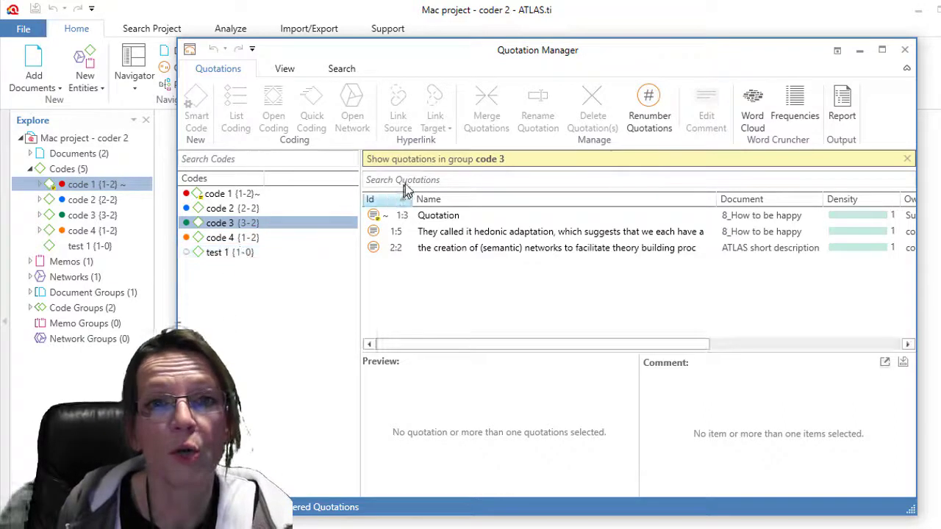
{"action": "left_click", "coordinate": [426, 216]}
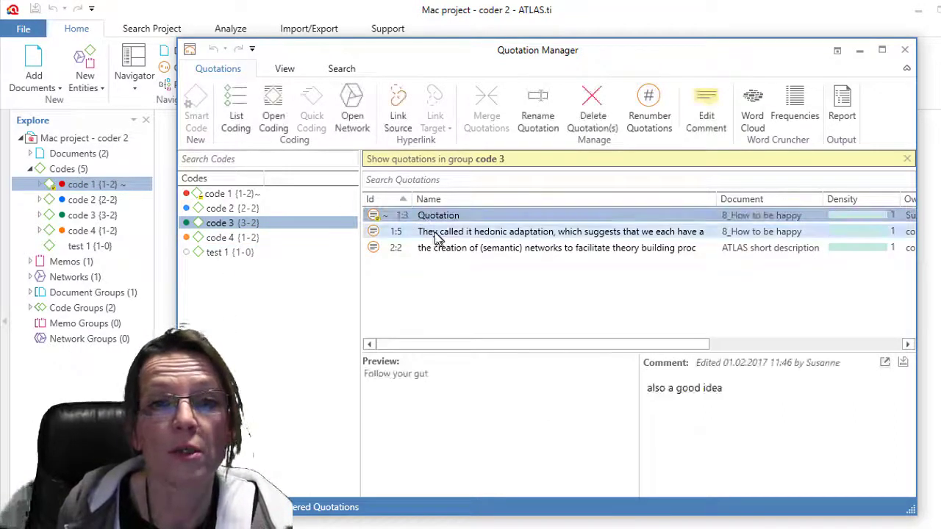
{"action": "left_click", "coordinate": [437, 237]}
{"action": "left_click", "coordinate": [436, 252]}
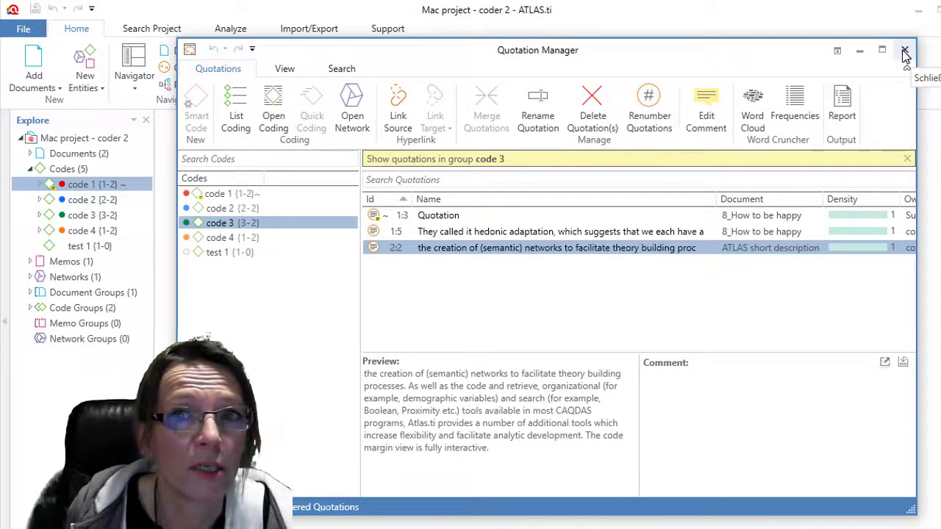
{"action": "left_click", "coordinate": [907, 53]}
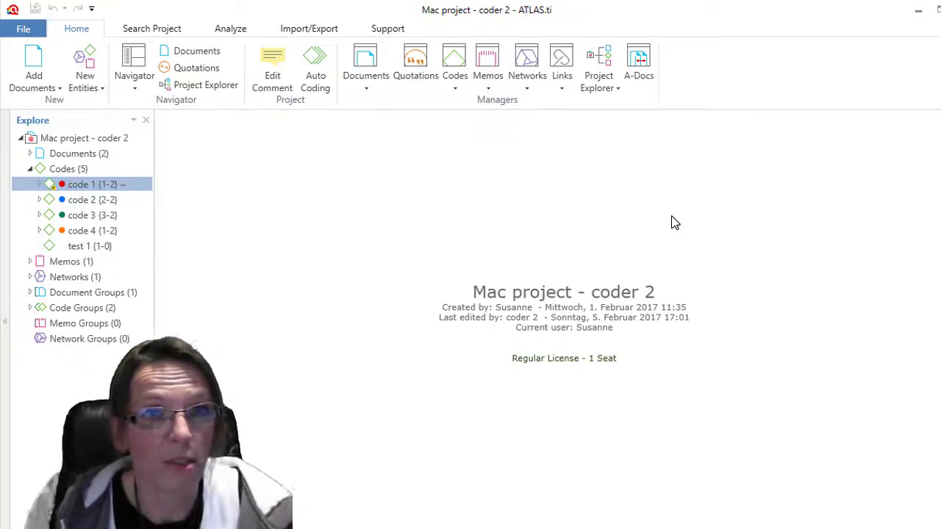
- Open 'A8 project - coder 1' from the recent projects list
{"action": "left_click", "coordinate": [27, 33]}
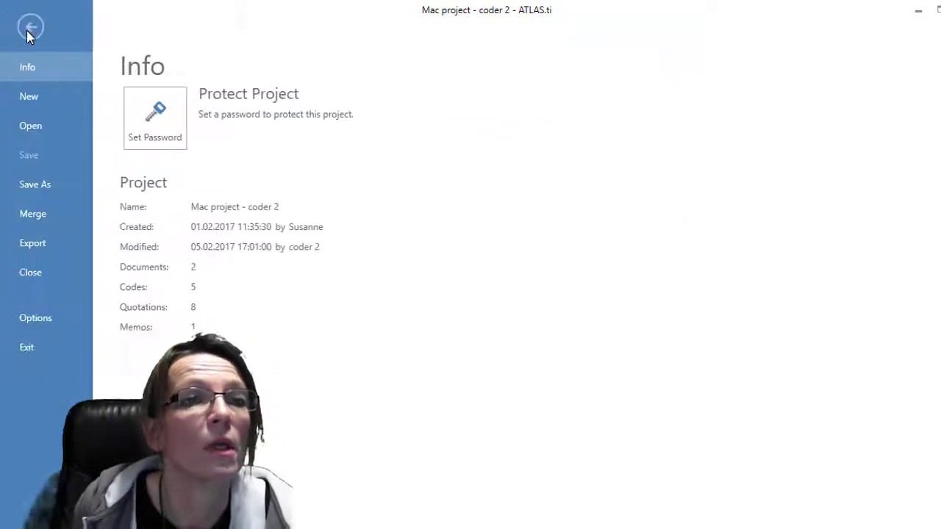
{"action": "left_click", "coordinate": [33, 129]}
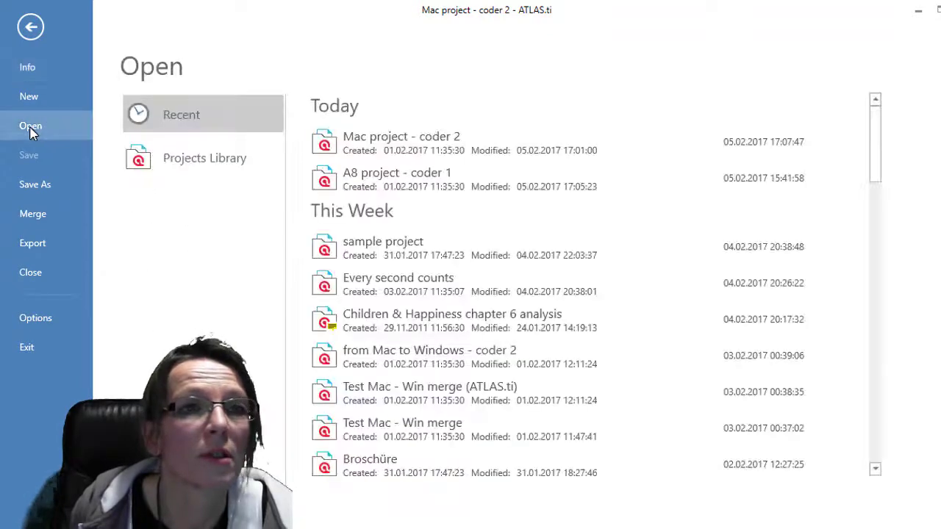
{"action": "left_click", "coordinate": [427, 184]}
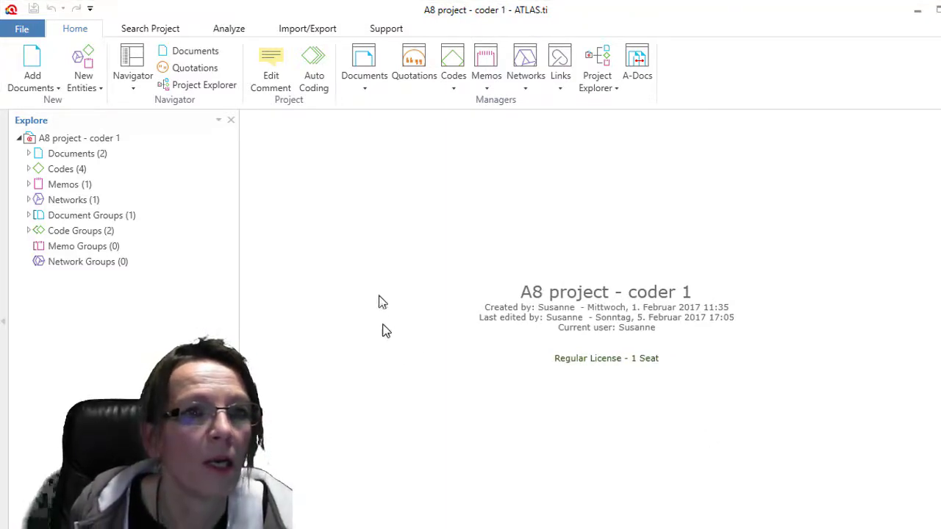
- Open ATLAS short description and code its opening sentences with code 3
{"action": "left_click", "coordinate": [31, 156]}
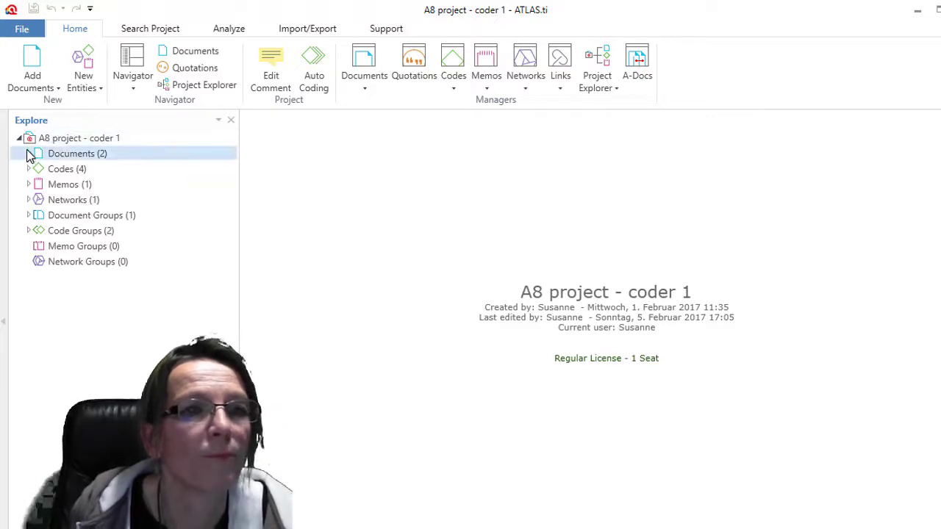
{"action": "left_click", "coordinate": [29, 153]}
{"action": "double_click", "coordinate": [88, 186]}
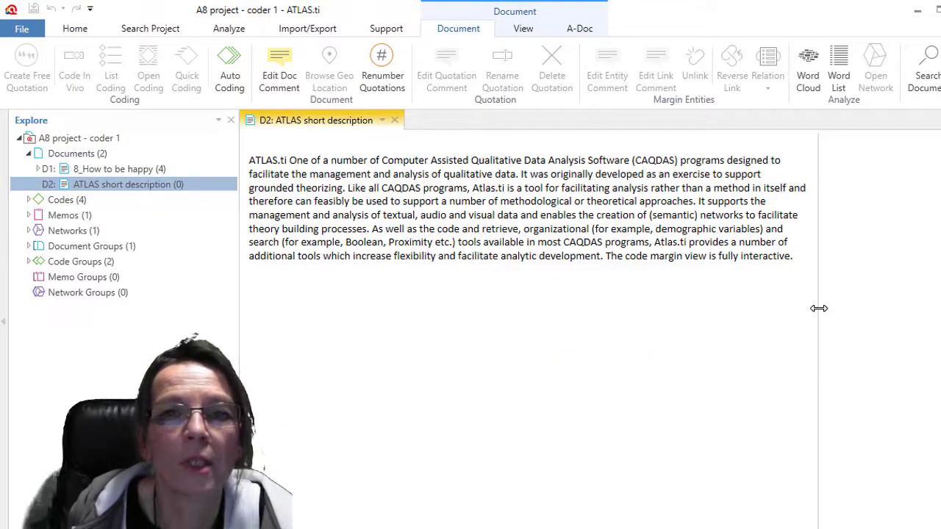
{"action": "left_click_drag", "start_coordinate": [818, 311], "coordinate": [673, 312]}
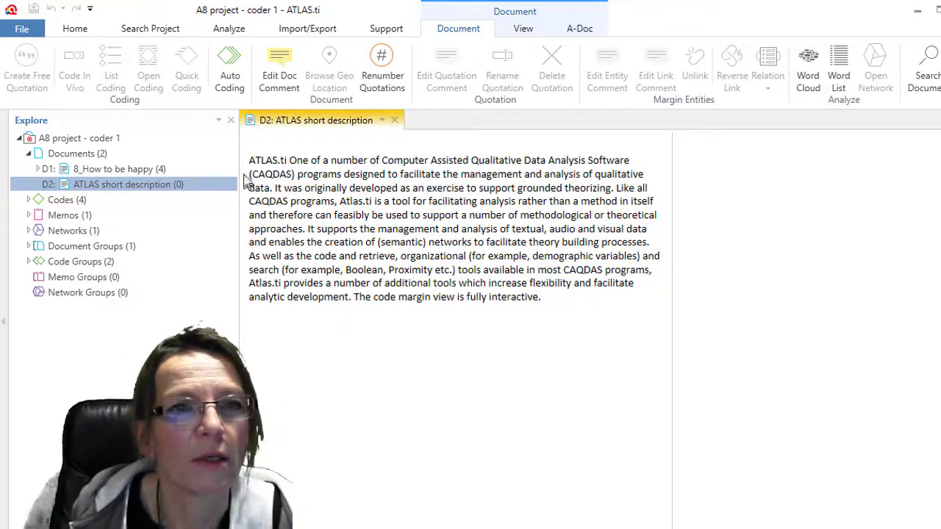
{"action": "left_click_drag", "start_coordinate": [252, 161], "coordinate": [340, 205]}
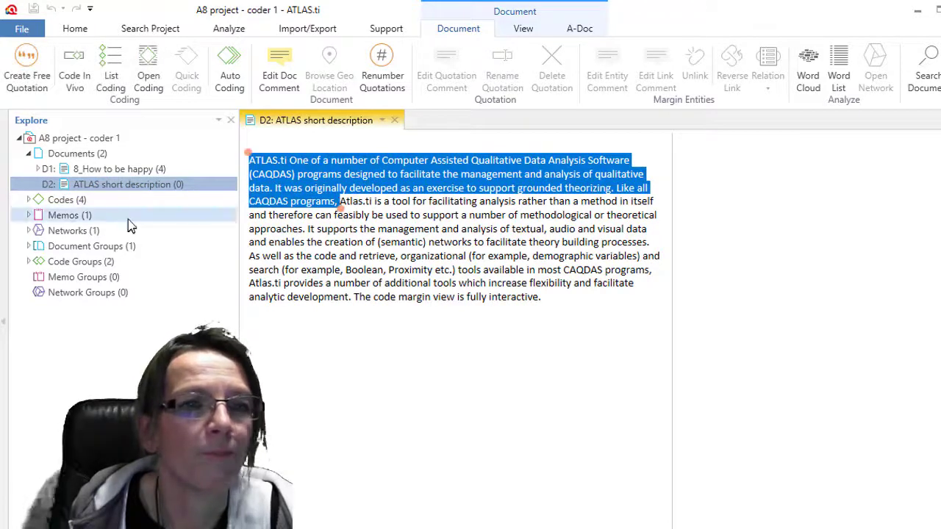
{"action": "left_click", "coordinate": [22, 205]}
{"action": "left_click", "coordinate": [28, 200]}
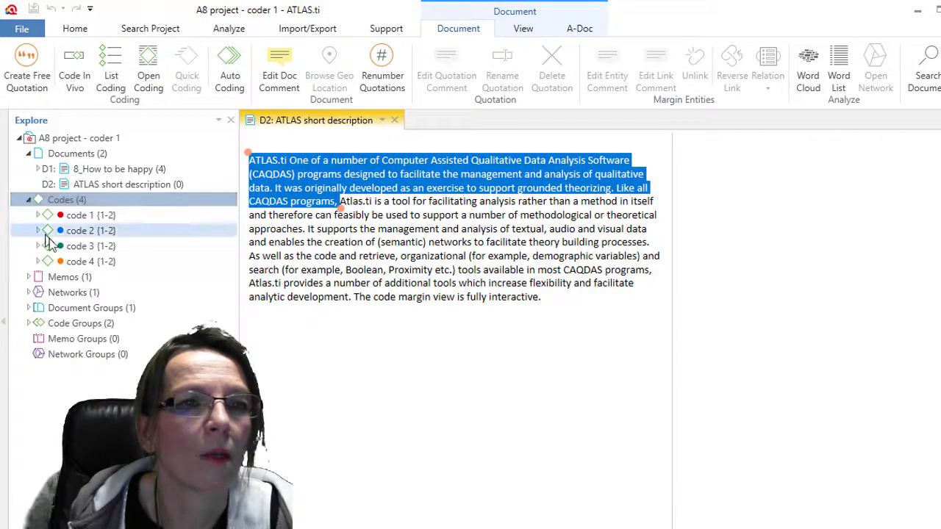
{"action": "left_click_drag", "start_coordinate": [47, 244], "coordinate": [293, 194]}
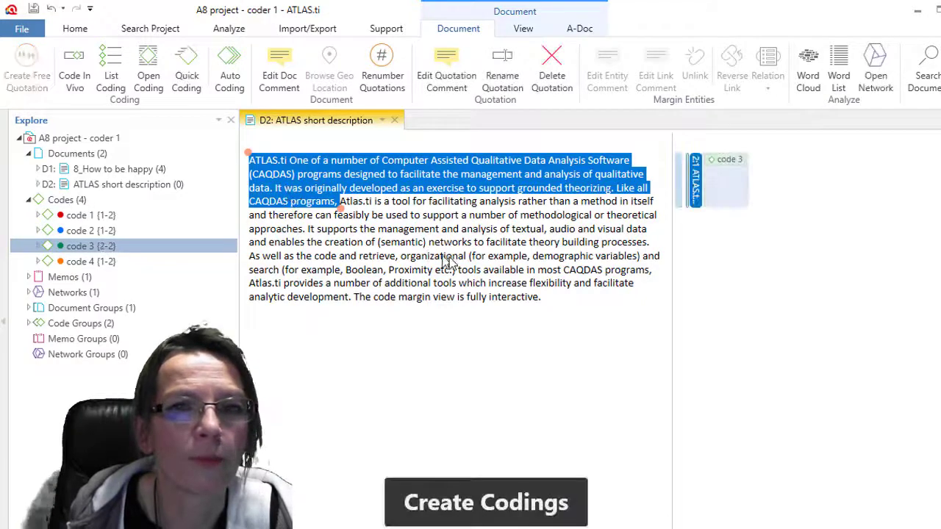
- Code the closing passage from 'Proximity etc.)' with code 4 and link the memo to it
{"action": "left_click_drag", "start_coordinate": [545, 308], "coordinate": [387, 271]}
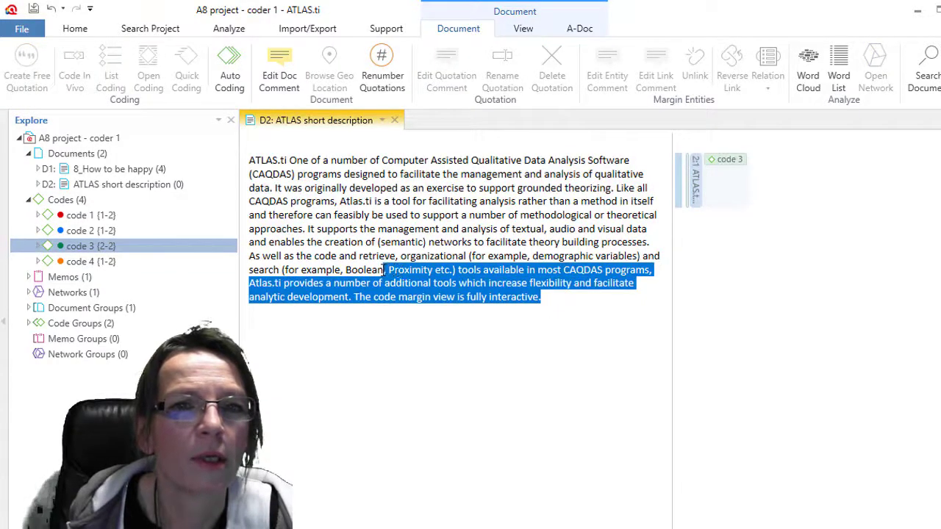
{"action": "left_click_drag", "start_coordinate": [59, 262], "coordinate": [482, 287]}
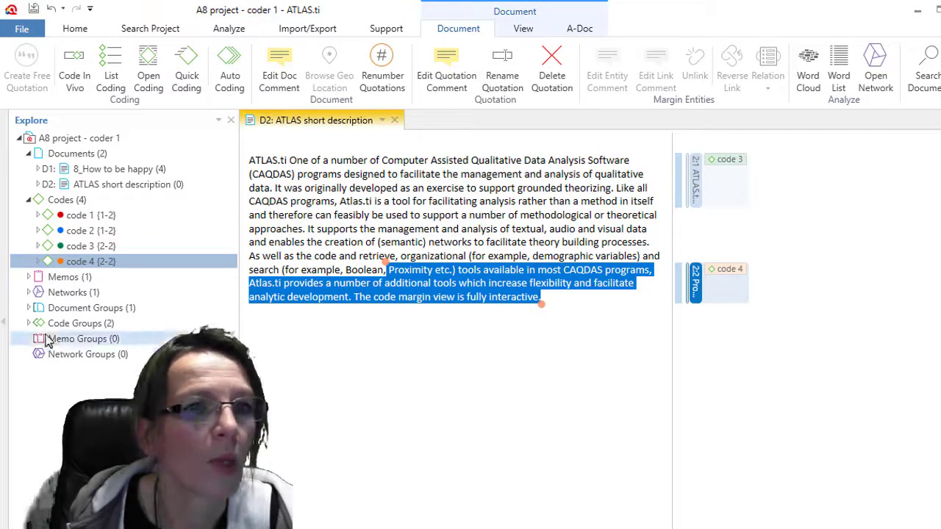
{"action": "left_click", "coordinate": [29, 278]}
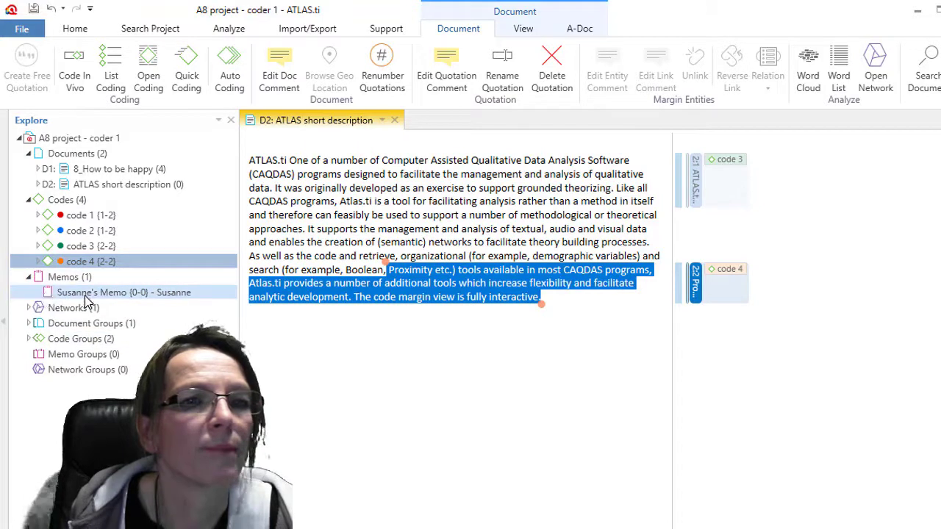
{"action": "left_click_drag", "start_coordinate": [85, 296], "coordinate": [697, 285]}
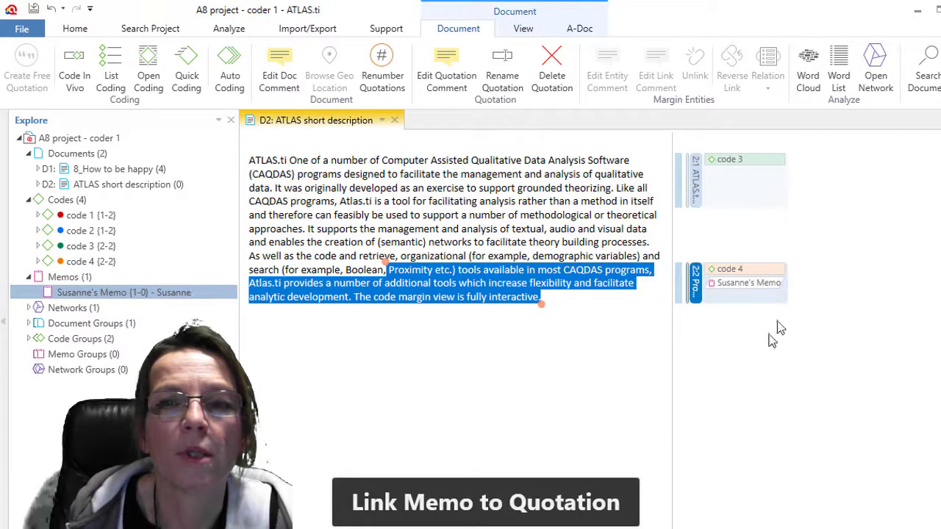
- Write 'here I want to comment on this quote which might be interesting for bla bla bla' in the memo and close it
{"action": "right_click", "coordinate": [742, 283]}
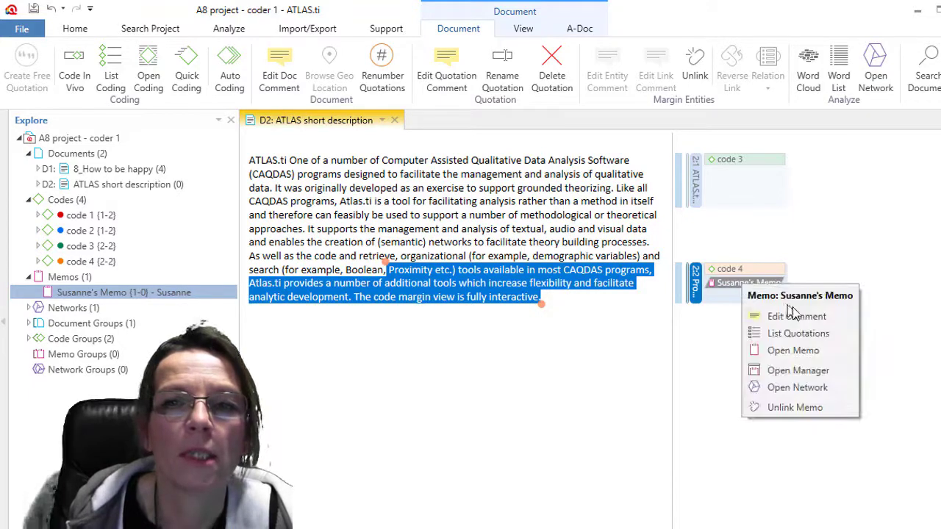
{"action": "left_click", "coordinate": [792, 316]}
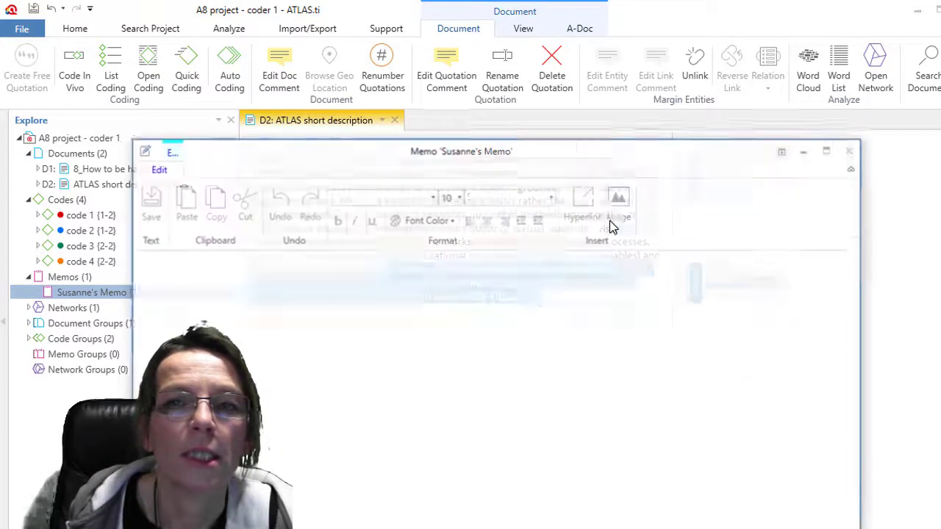
{"action": "left_click", "coordinate": [595, 325]}
{"action": "type", "text": "h"}
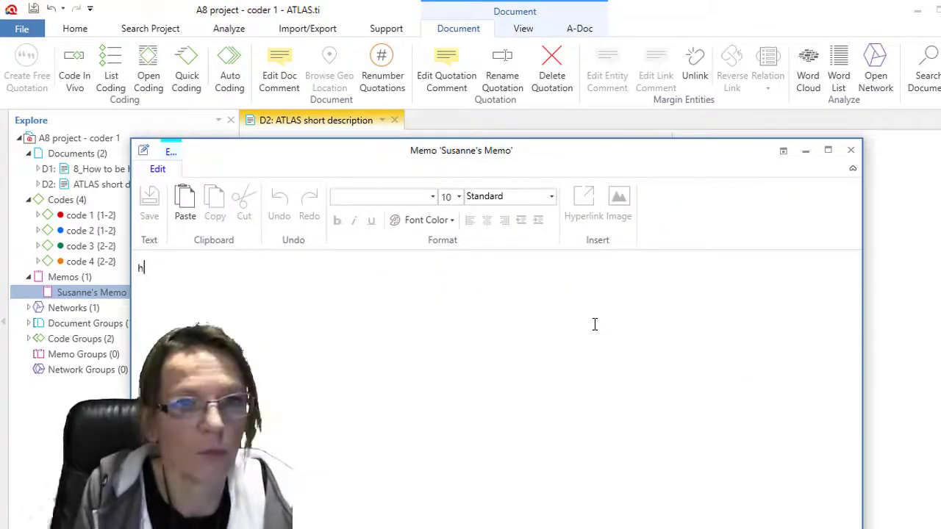
{"action": "type", "text": "ere I w"}
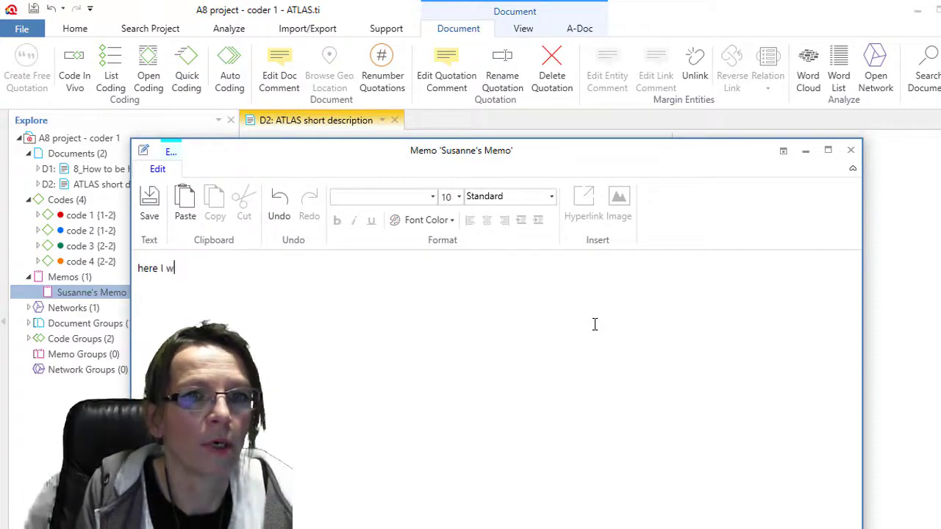
{"action": "type", "text": "ant to comment"}
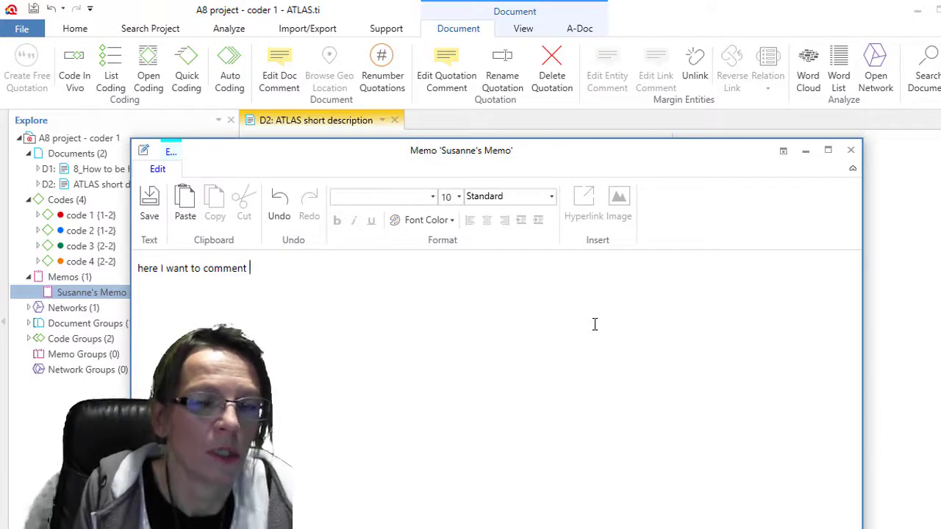
{"action": "type", "text": "o"}
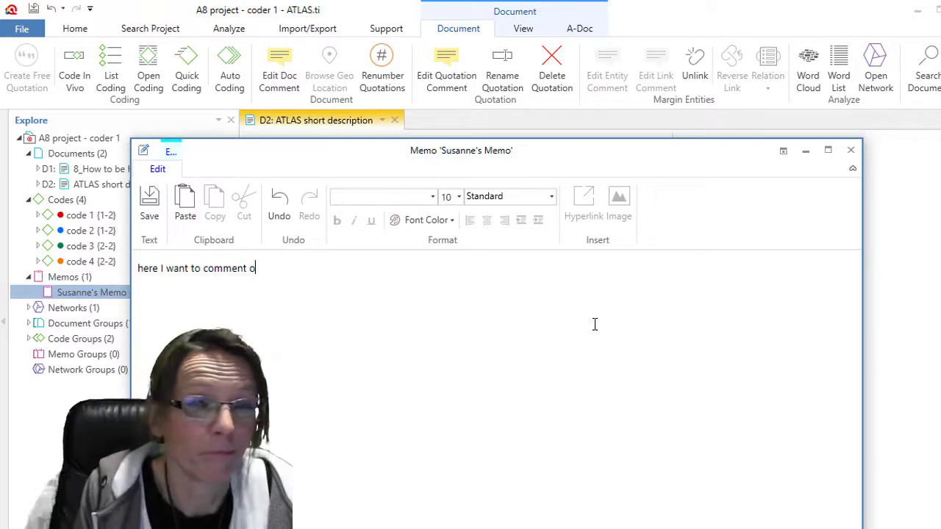
{"action": "type", "text": "n this quote "}
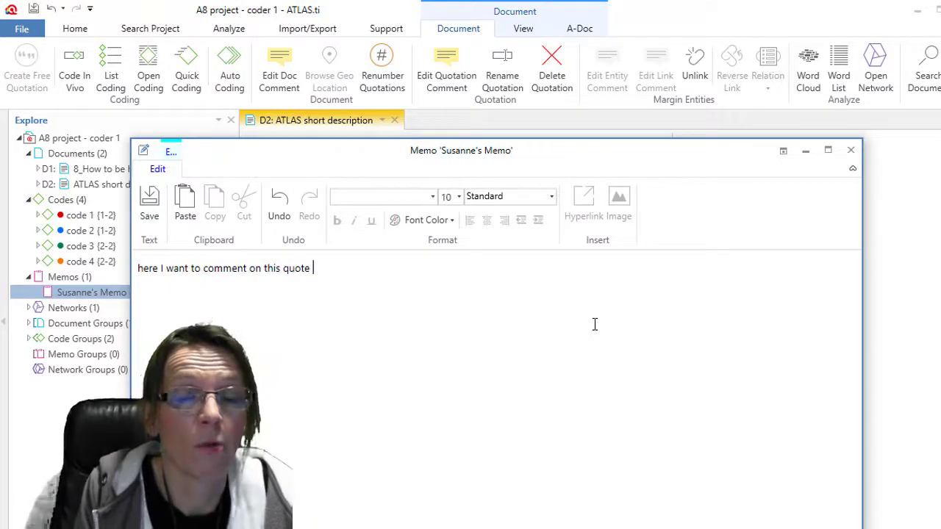
{"action": "type", "text": "which might"}
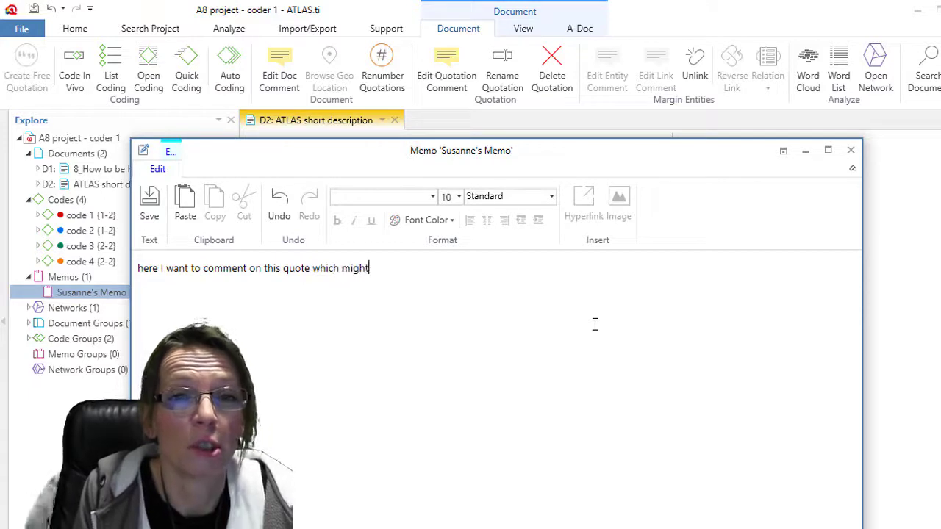
{"action": "type", "text": " be interste"}
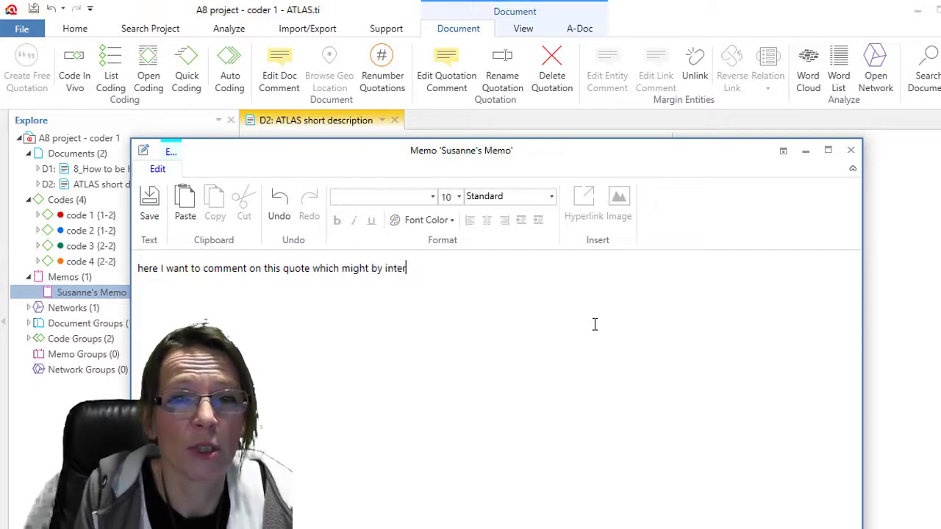
{"action": "key", "text": "BackSpace"}
{"action": "key", "text": "BackSpace"}
{"action": "key", "text": "BackSpace"}
{"action": "type", "text": "esting for"}
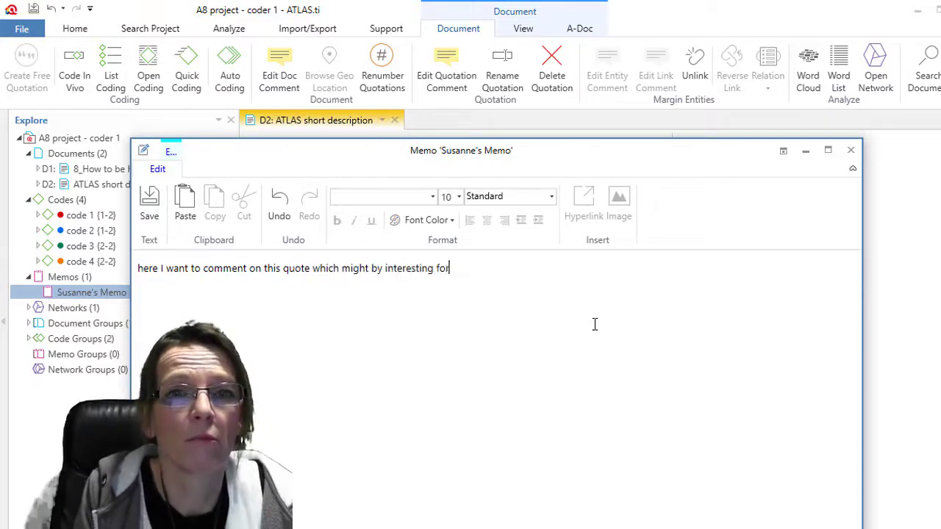
{"action": "type", "text": " bla"}
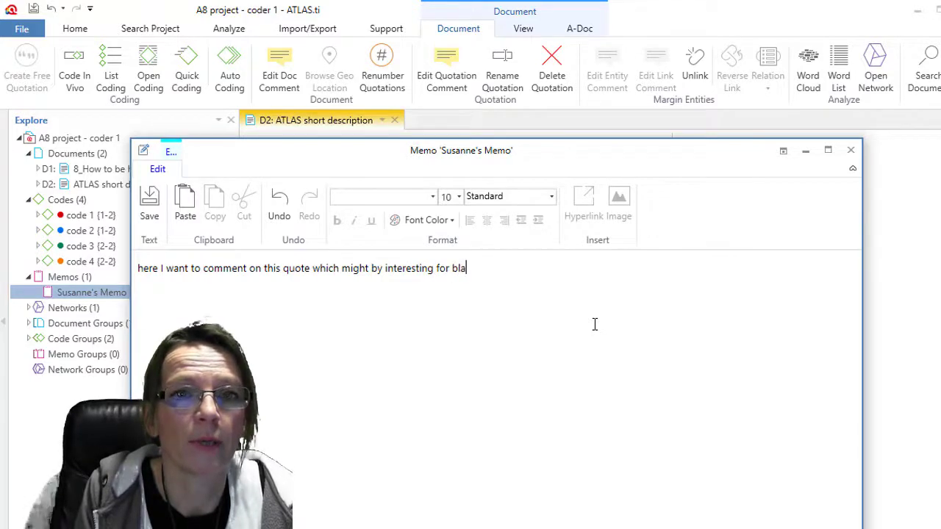
{"action": "type", "text": " bla bla"}
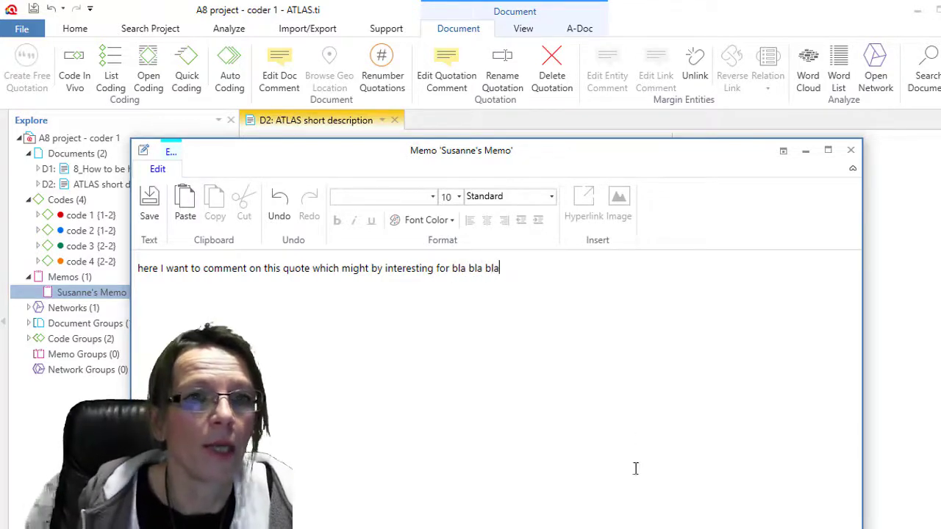
{"action": "left_click", "coordinate": [851, 150]}
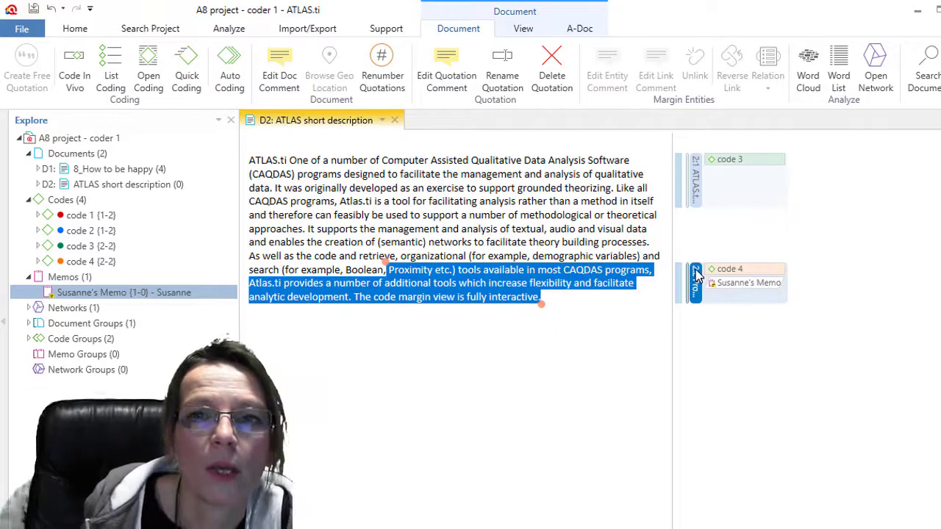
- Link quotation 2:2 to 2:1 with the 'explains' relation and move the code 4 coding onto 2:1
{"action": "left_click_drag", "start_coordinate": [772, 303], "coordinate": [696, 185]}
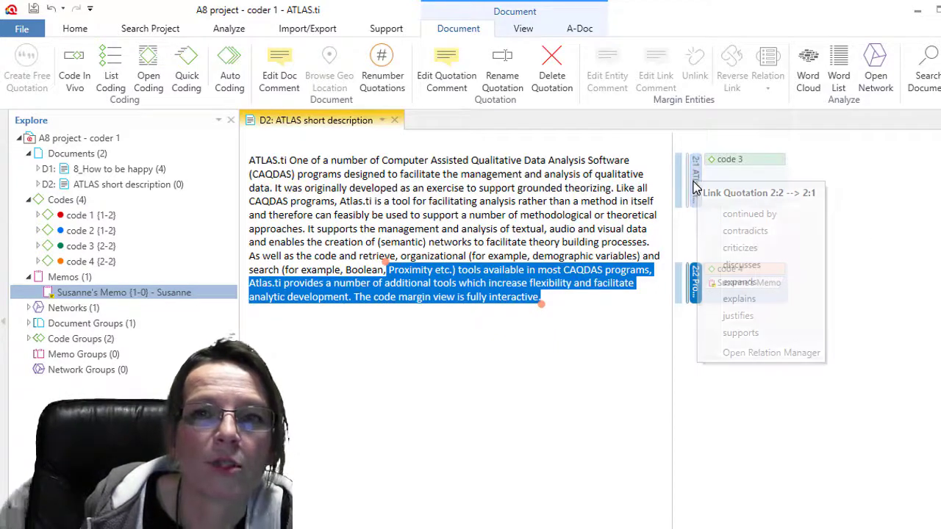
{"action": "left_click", "coordinate": [739, 298]}
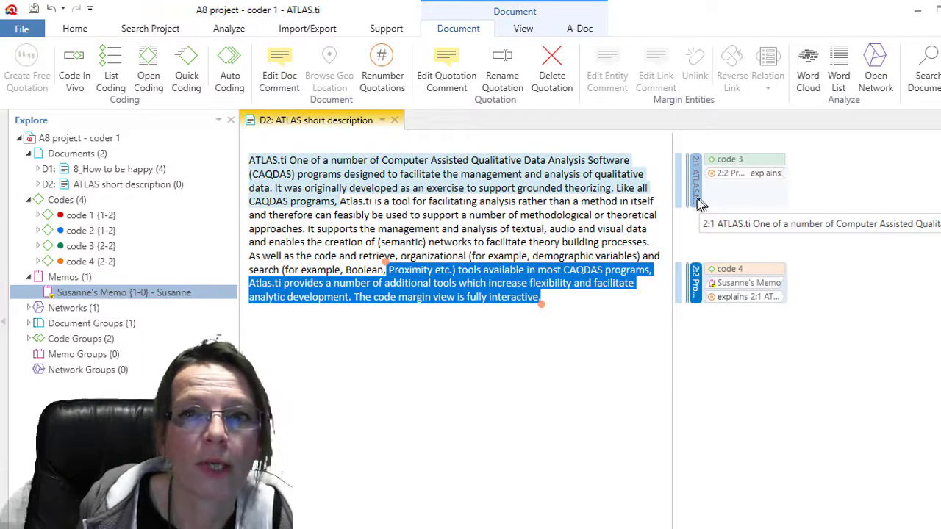
{"action": "left_click", "coordinate": [728, 272]}
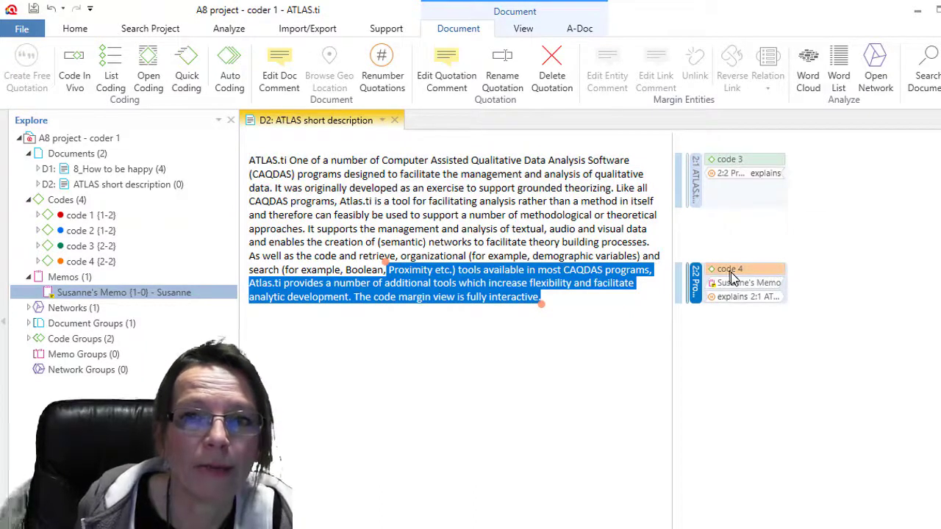
{"action": "left_click_drag", "start_coordinate": [728, 274], "coordinate": [695, 292]}
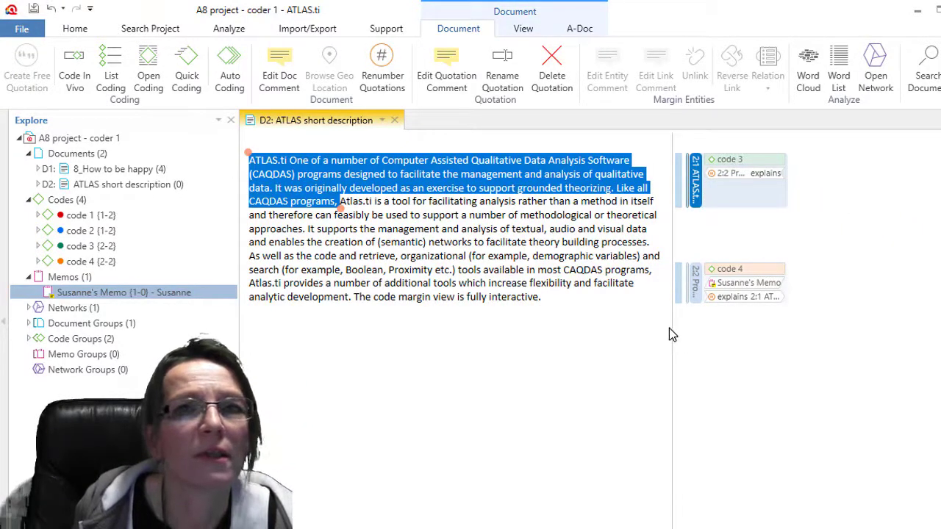
{"action": "left_click", "coordinate": [523, 28]}
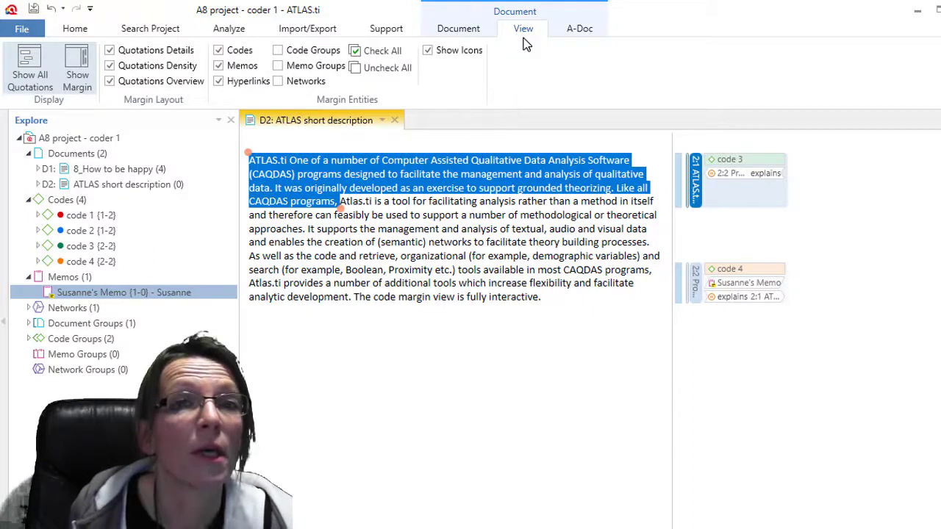
{"action": "left_click", "coordinate": [111, 66]}
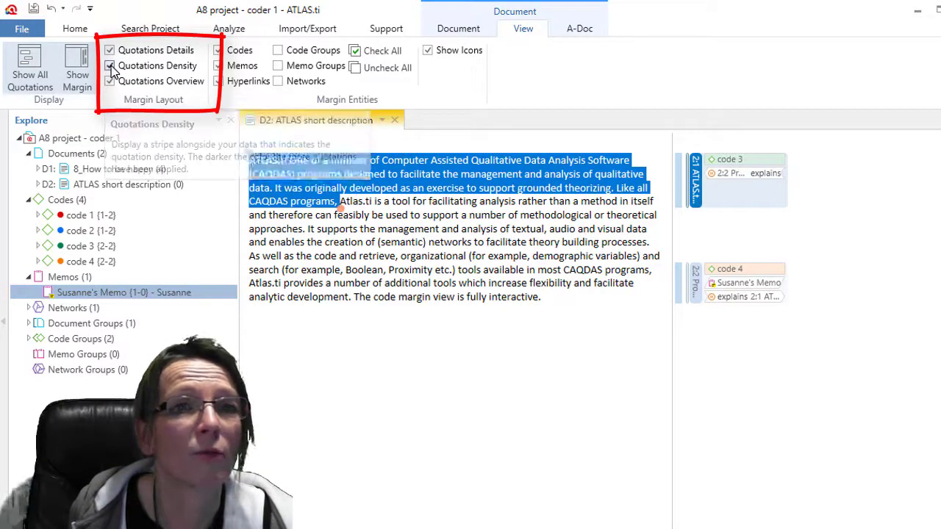
{"action": "left_click", "coordinate": [109, 81]}
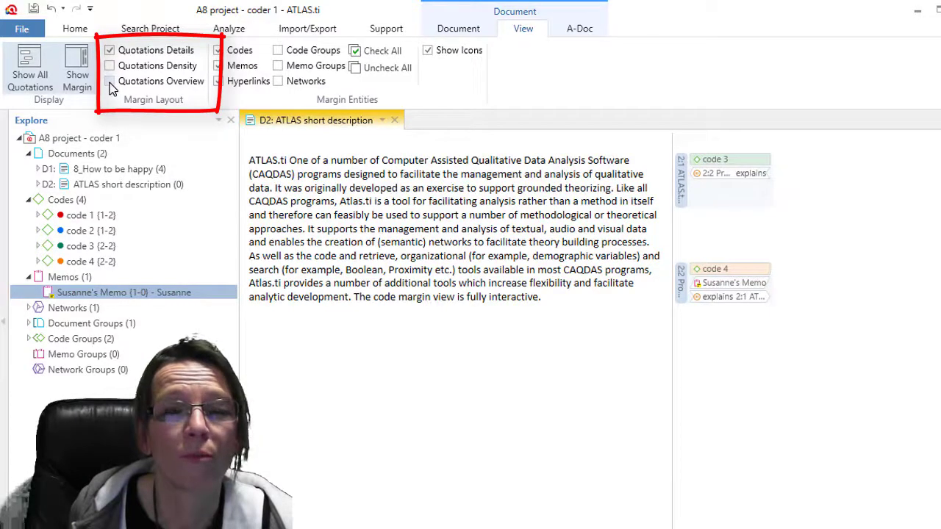
{"action": "left_click", "coordinate": [109, 81]}
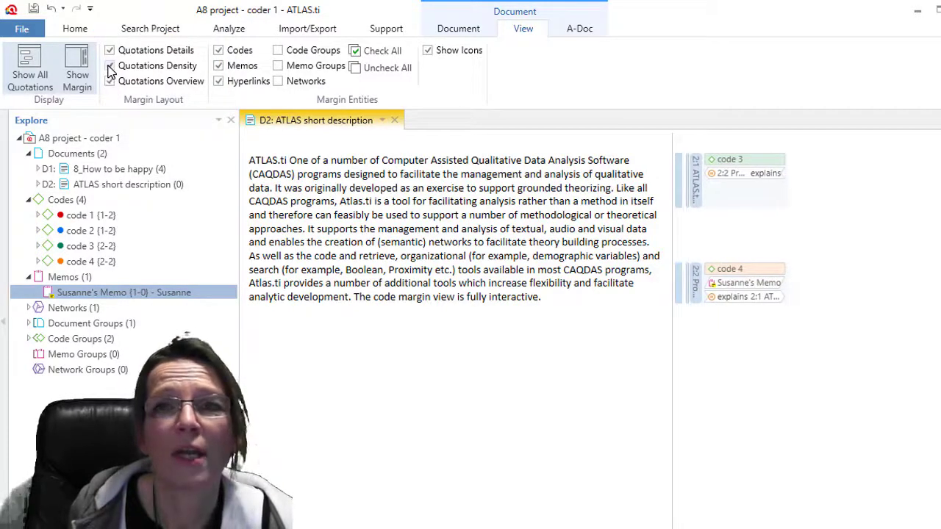
{"action": "left_click", "coordinate": [111, 67]}
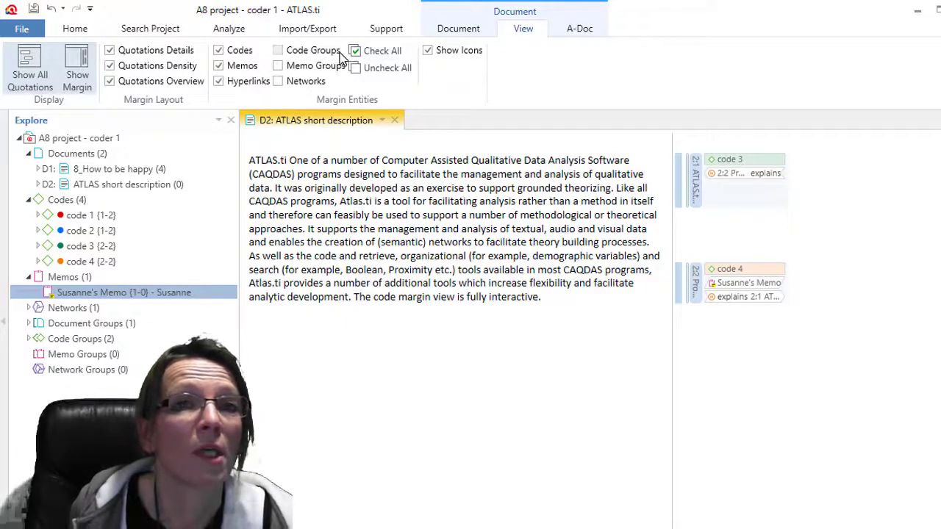
{"action": "left_click", "coordinate": [219, 52]}
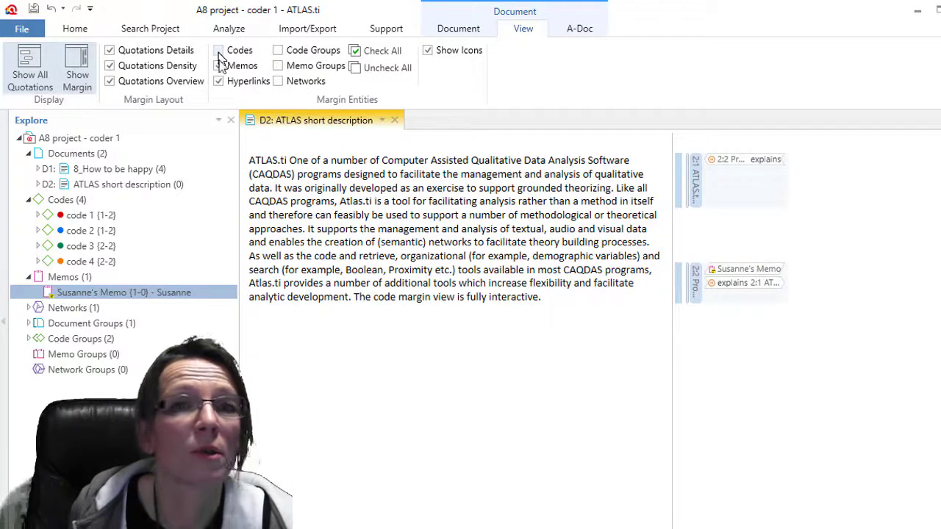
{"action": "left_click", "coordinate": [114, 52]}
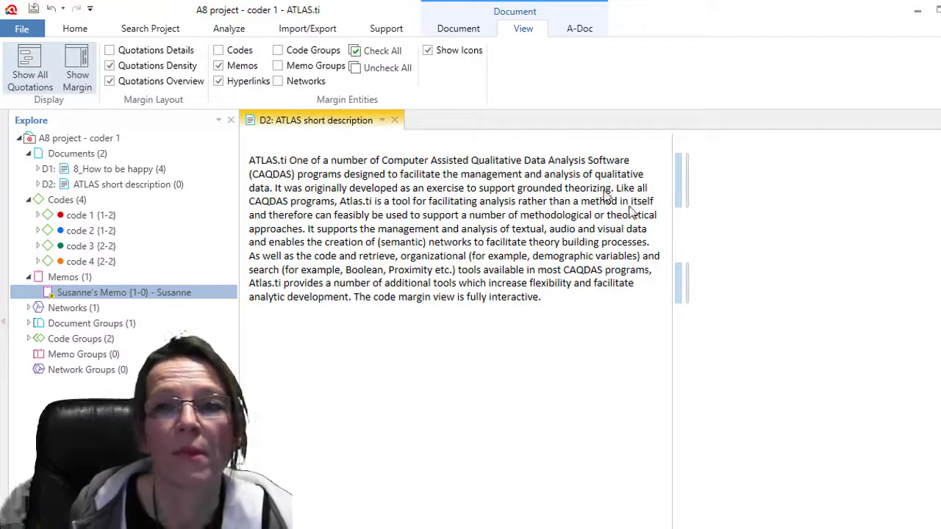
{"action": "left_click", "coordinate": [114, 53]}
{"action": "left_click", "coordinate": [218, 50]}
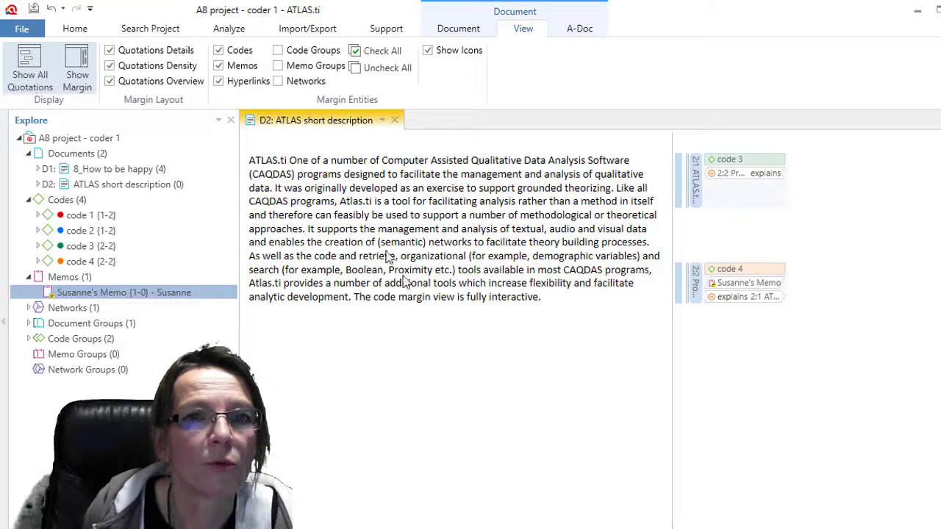
- Code the passage 'designed to facilitate… CAQDAS programs' with new code 5, then save the project
{"action": "left_click_drag", "start_coordinate": [344, 174], "coordinate": [633, 265]}
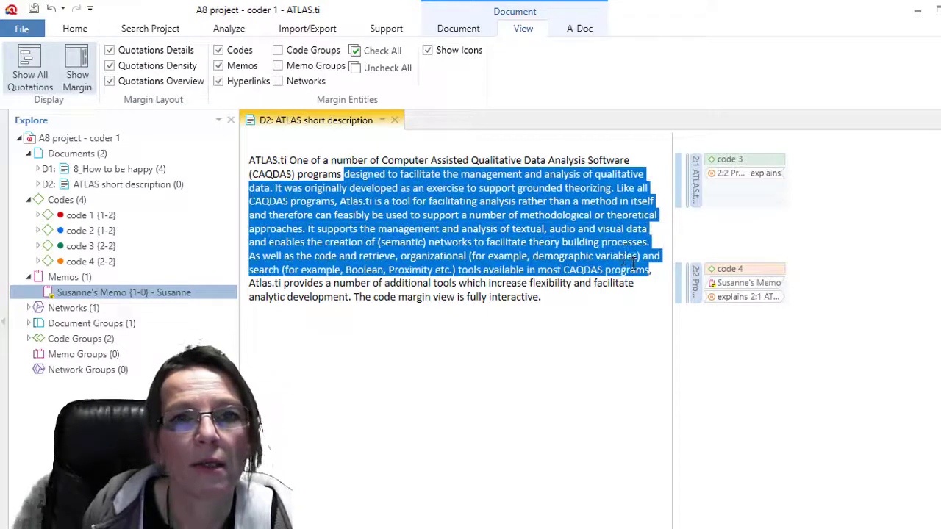
{"action": "right_click", "coordinate": [540, 218]}
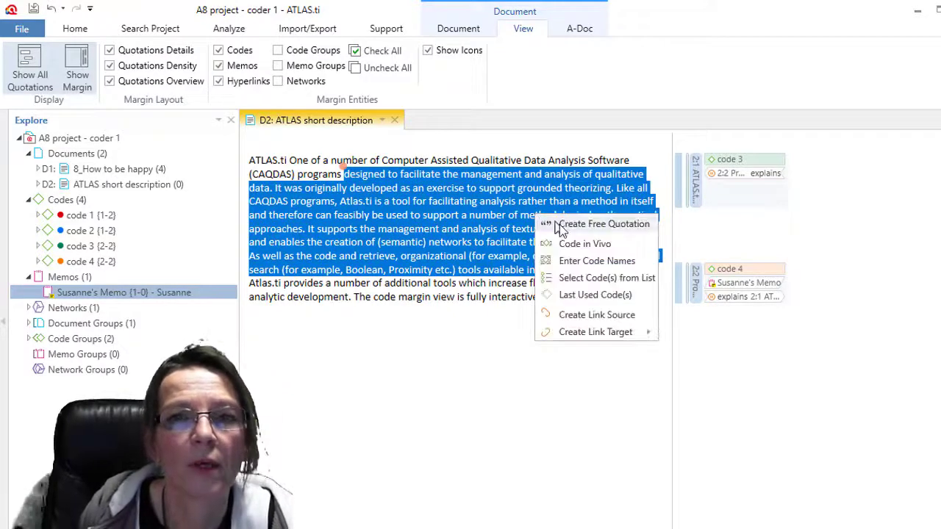
{"action": "left_click", "coordinate": [587, 261]}
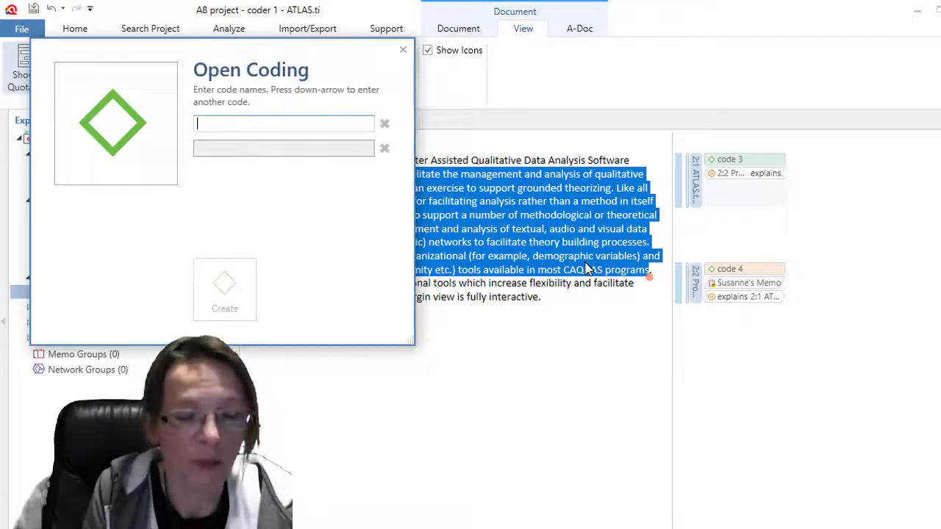
{"action": "type", "text": "code"}
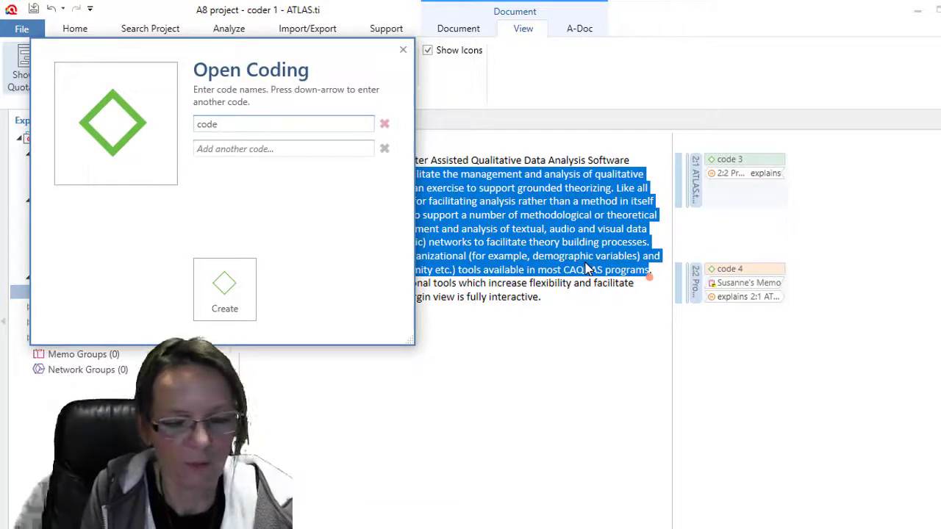
{"action": "type", "text": " 5"}
{"action": "key", "text": "Return"}
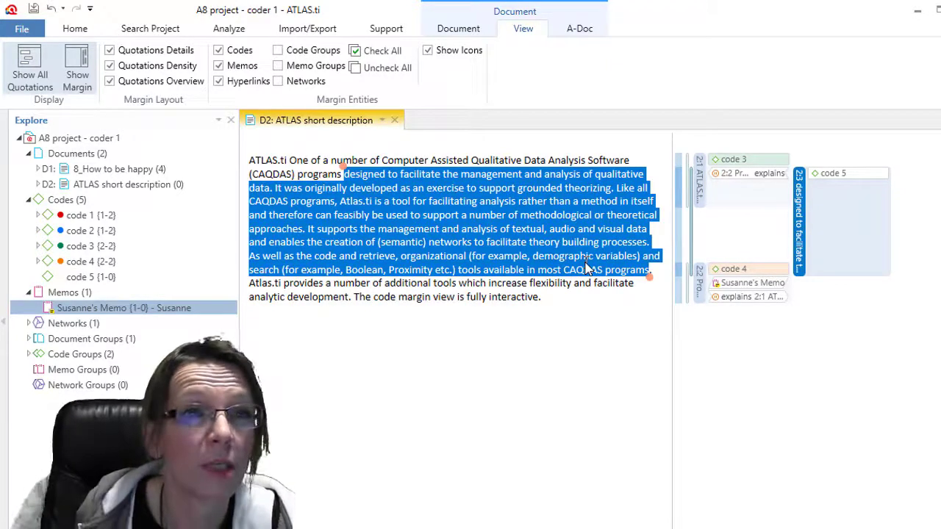
{"action": "left_click", "coordinate": [33, 10]}
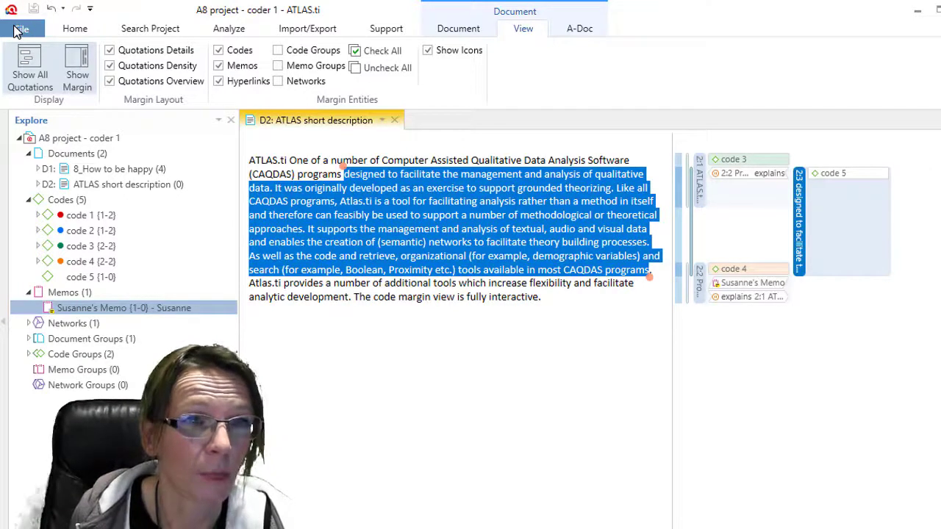
- Save the project as 'A8 coder 1 - Mac coder 2' and open the new copy
{"action": "left_click", "coordinate": [16, 28]}
{"action": "left_click", "coordinate": [50, 189]}
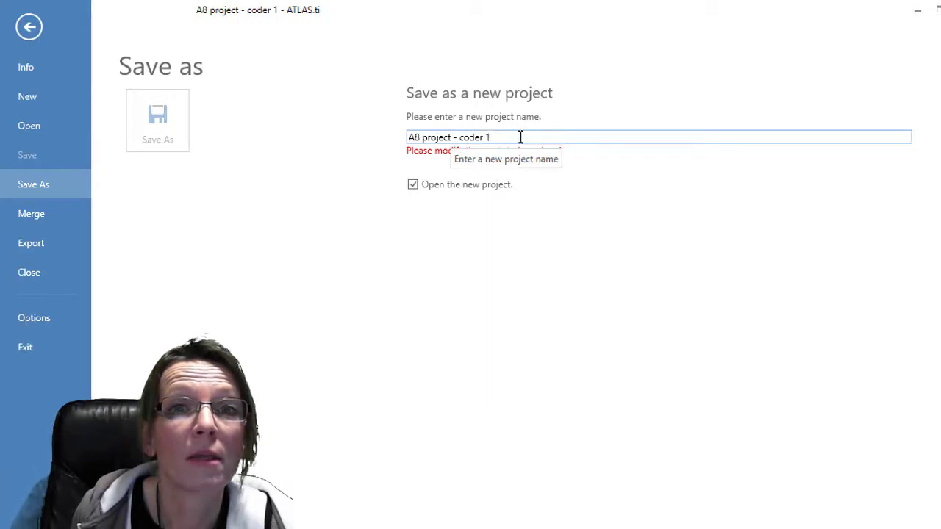
{"action": "left_click_drag", "start_coordinate": [520, 136], "coordinate": [345, 147]}
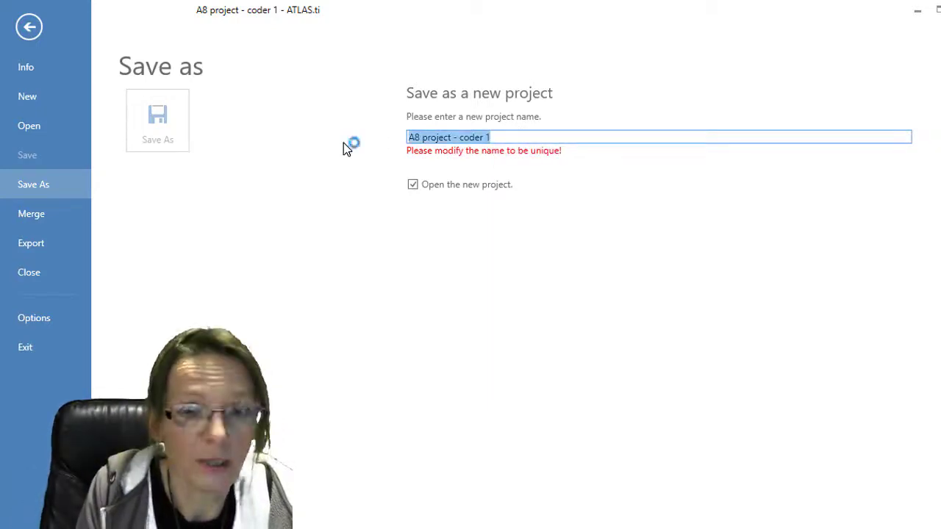
{"action": "type", "text": "A8 "}
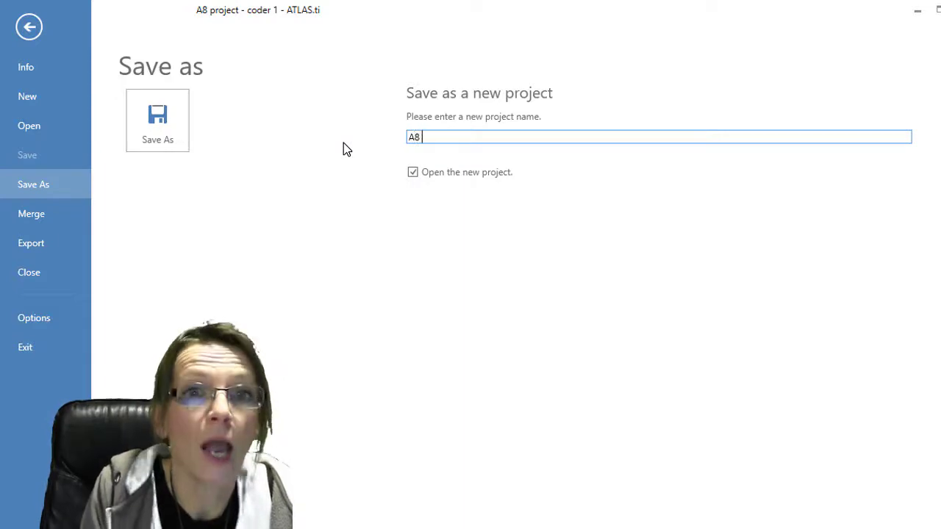
{"action": "type", "text": "coder 1"}
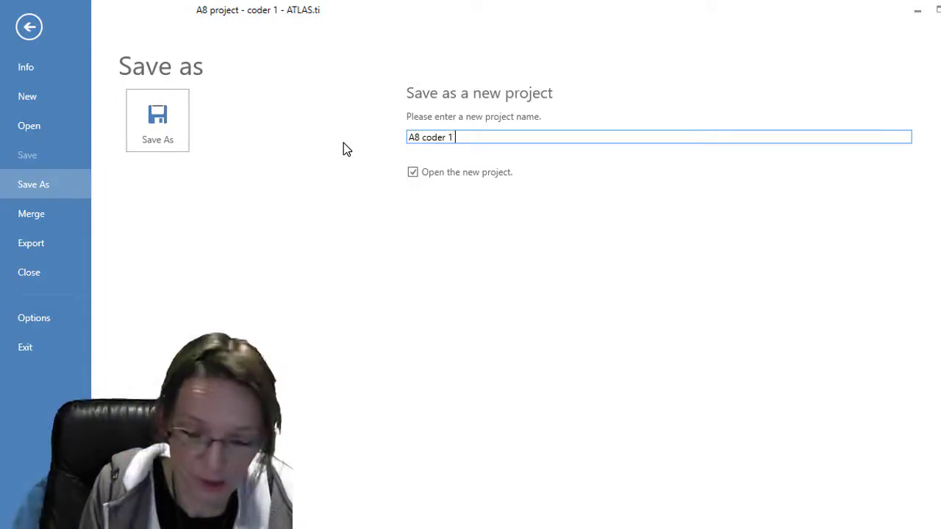
{"action": "type", "text": " - Mac c"}
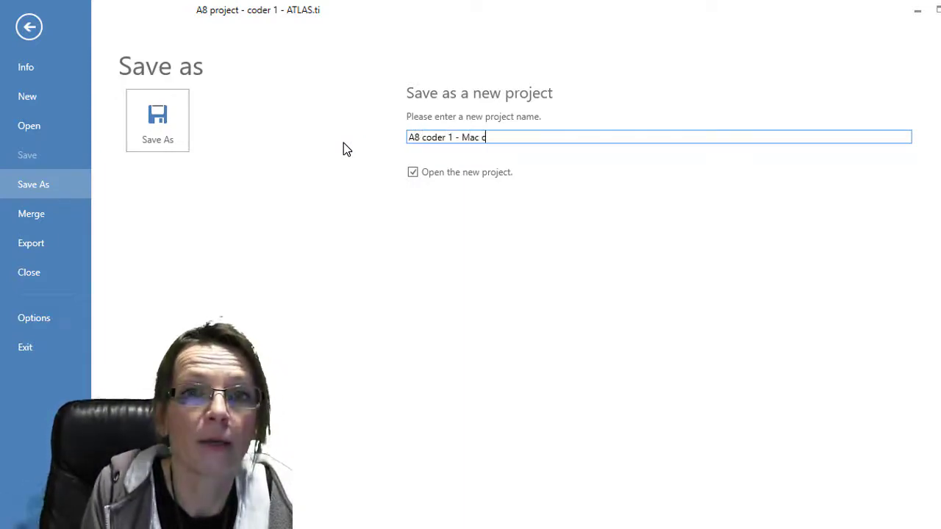
{"action": "type", "text": "oder 2"}
{"action": "key", "text": "Return"}
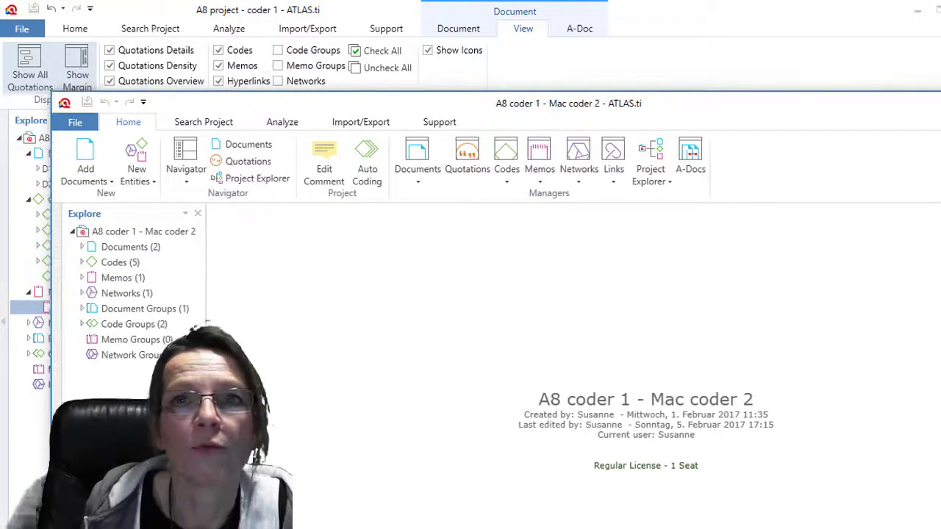
- Maximize the A8 coder 1 - Mac coder 2 window and choose Merge from the File menu
{"action": "left_click", "coordinate": [930, 105]}
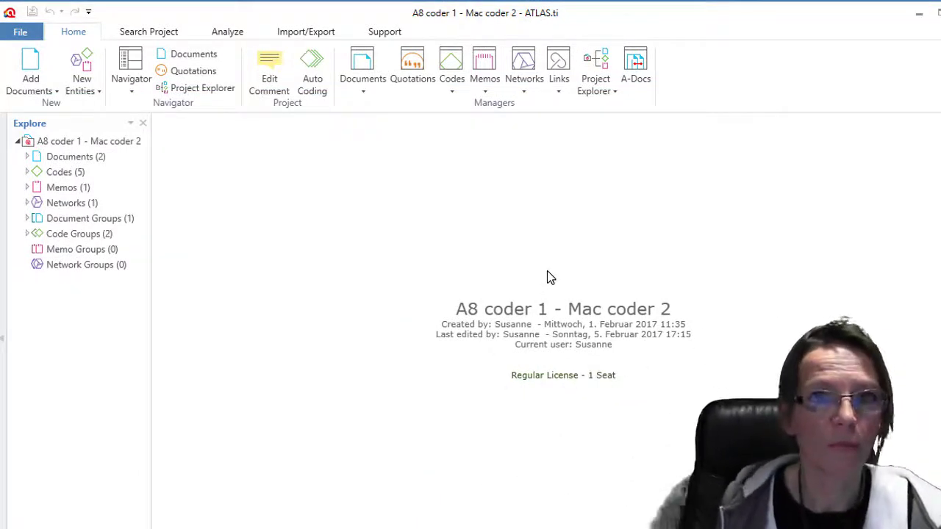
{"action": "left_click", "coordinate": [20, 32]}
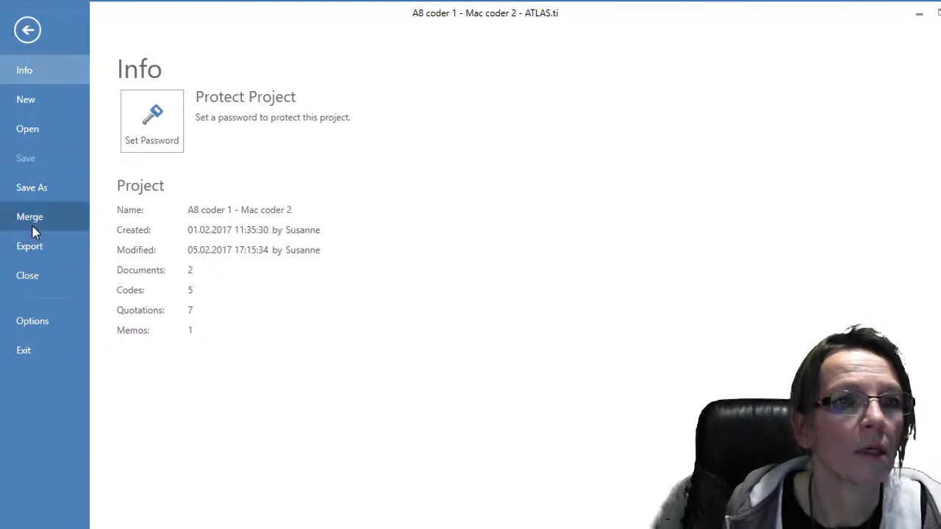
{"action": "left_click", "coordinate": [33, 226]}
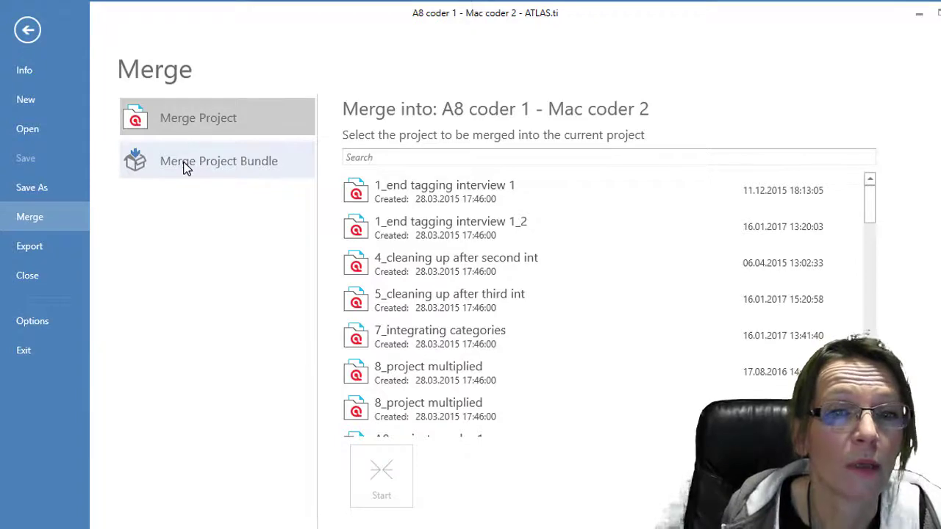
- Merge the 'Mac project - coder 2.atlproj' bundle into the project to get the validation report
{"action": "left_click", "coordinate": [182, 163]}
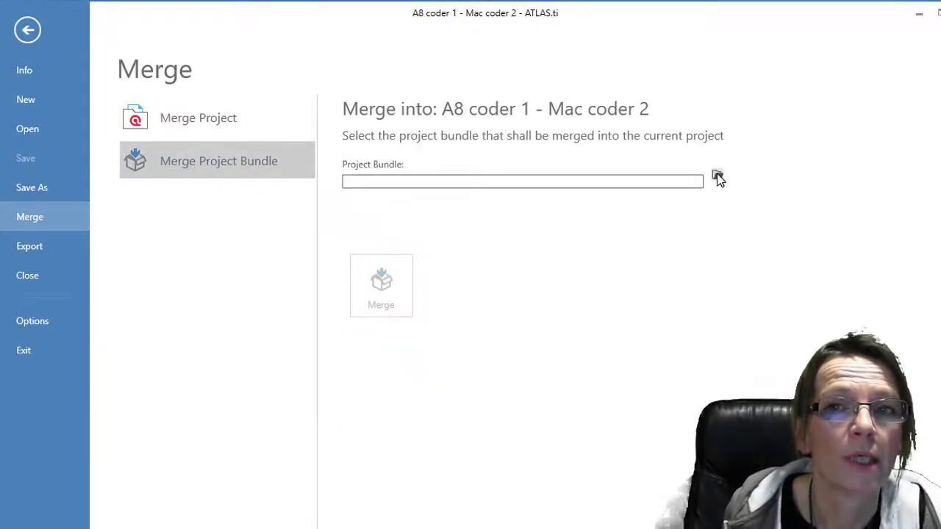
{"action": "left_click", "coordinate": [716, 178]}
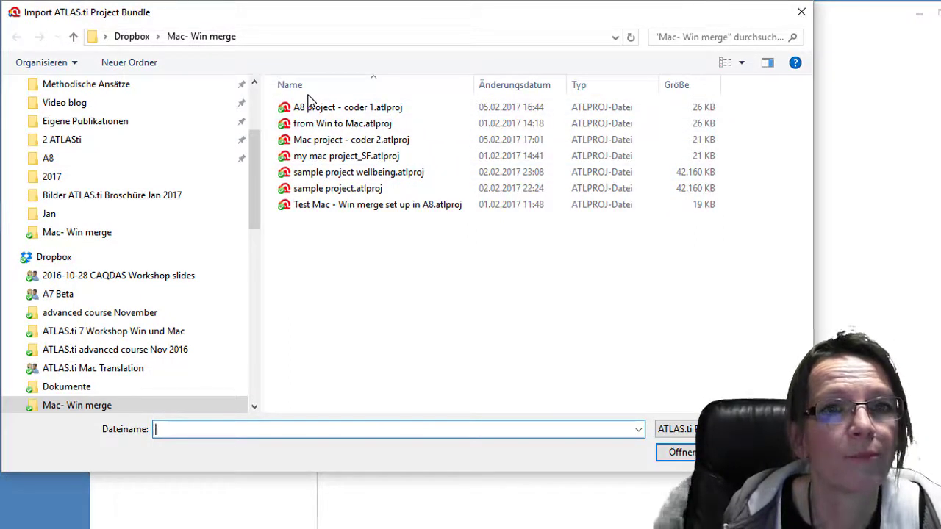
{"action": "left_click", "coordinate": [343, 144]}
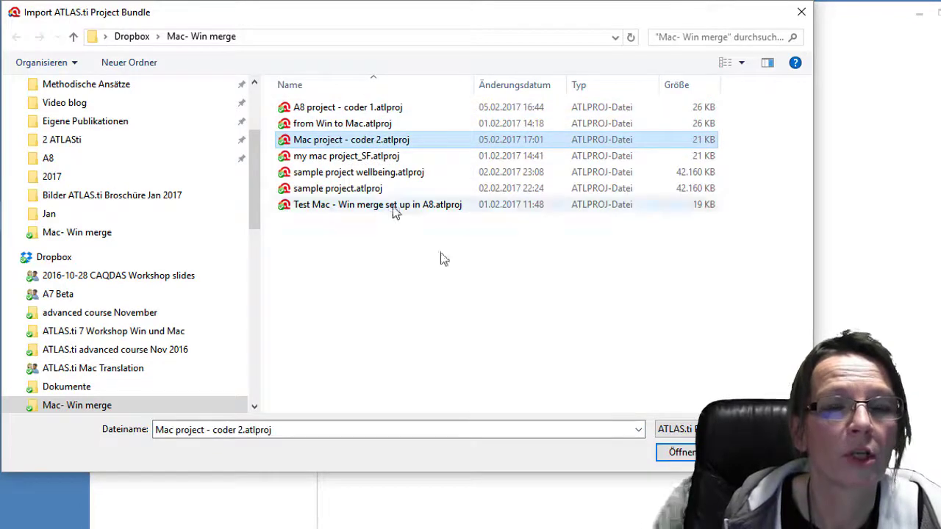
{"action": "left_click", "coordinate": [677, 451]}
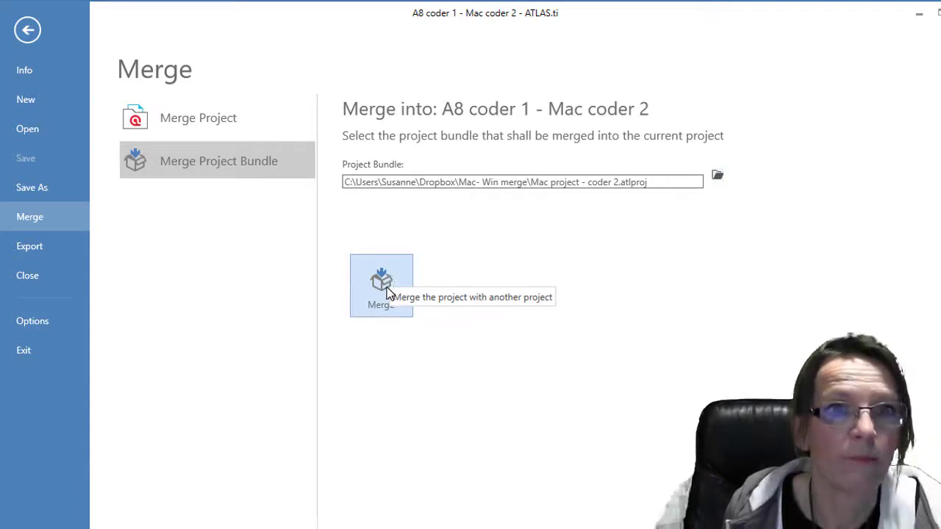
{"action": "left_click", "coordinate": [388, 292]}
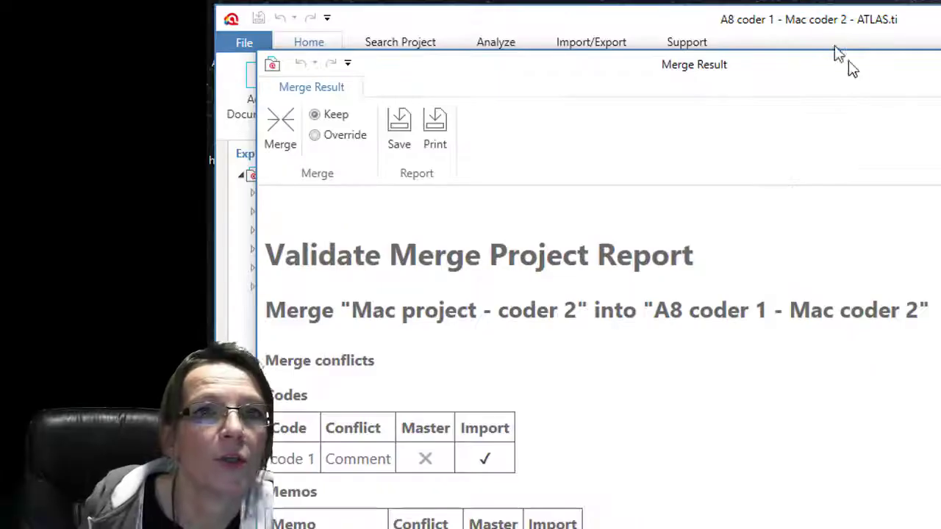
{"action": "left_click_drag", "start_coordinate": [849, 60], "coordinate": [853, 18]}
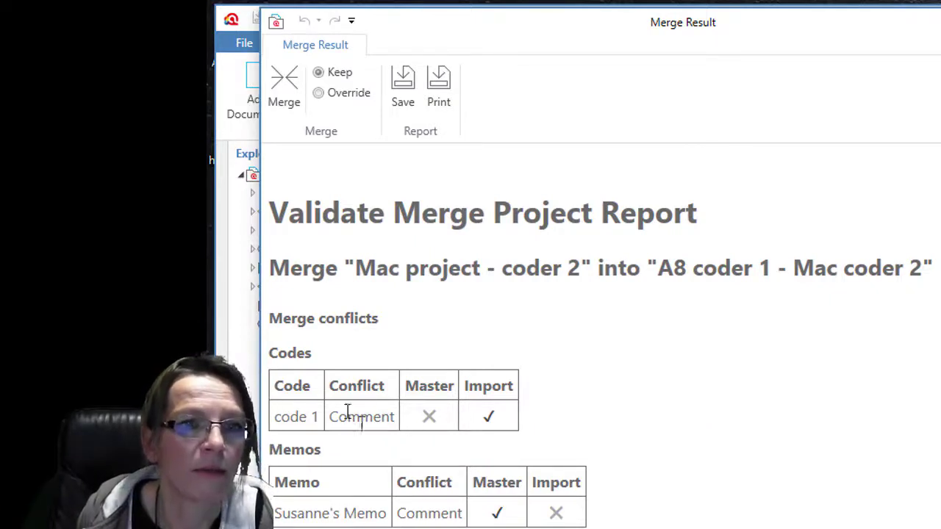
{"action": "scroll", "coordinate": [775, 423], "scroll_direction": "down", "scroll_amount": 1}
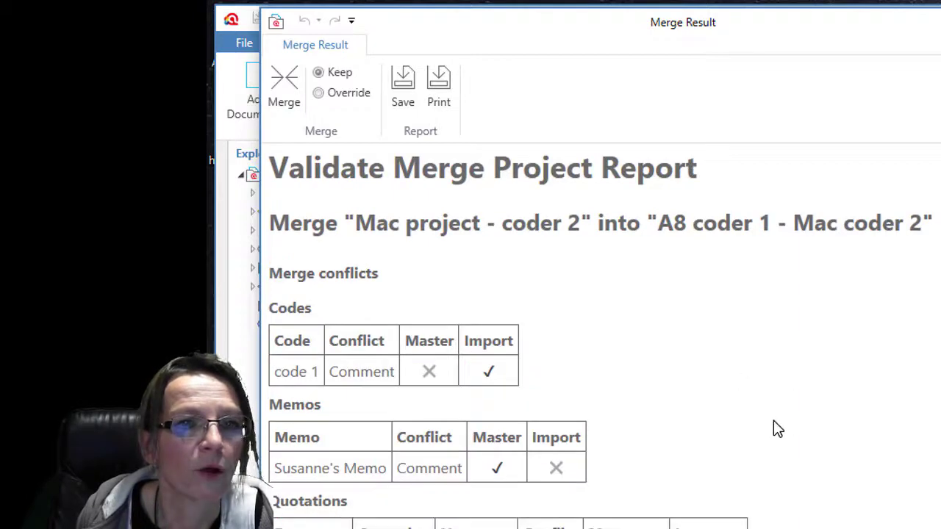
{"action": "scroll", "coordinate": [775, 422], "scroll_direction": "down", "scroll_amount": 1}
{"action": "scroll", "coordinate": [773, 422], "scroll_direction": "down", "scroll_amount": 1}
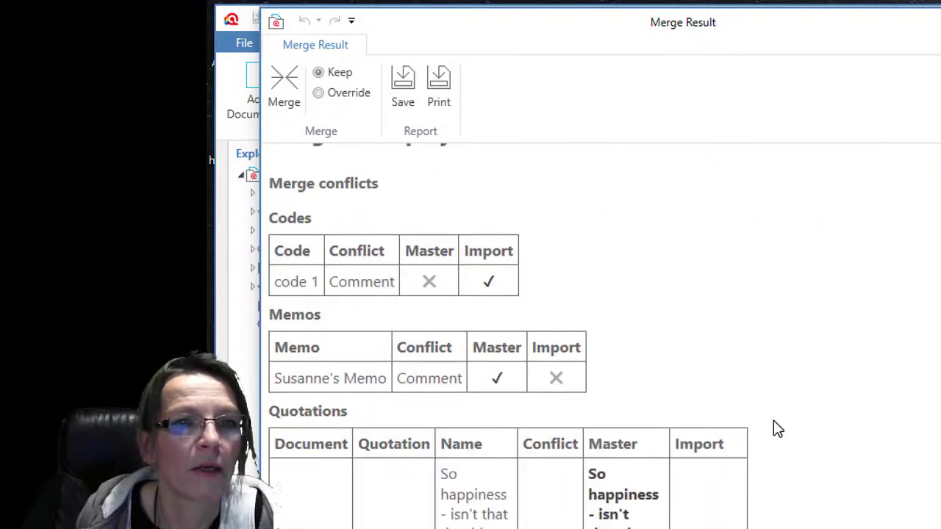
{"action": "scroll", "coordinate": [773, 422], "scroll_direction": "down", "scroll_amount": 1}
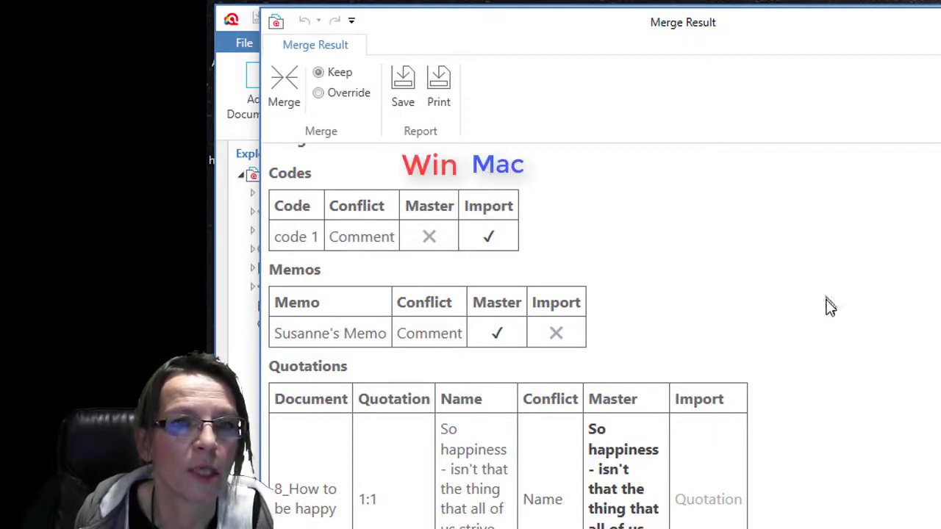
{"action": "scroll", "coordinate": [846, 315], "scroll_direction": "down", "scroll_amount": 3}
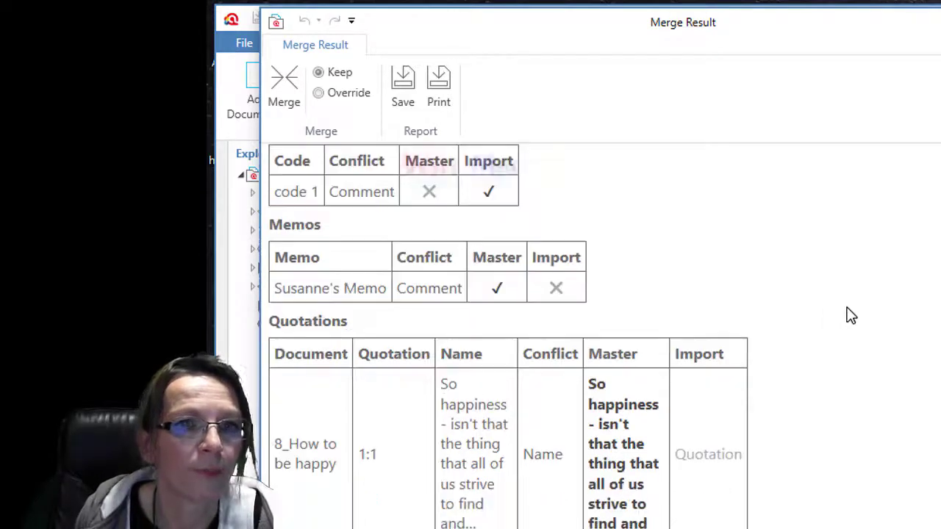
{"action": "scroll", "coordinate": [420, 343], "scroll_direction": "down", "scroll_amount": 1}
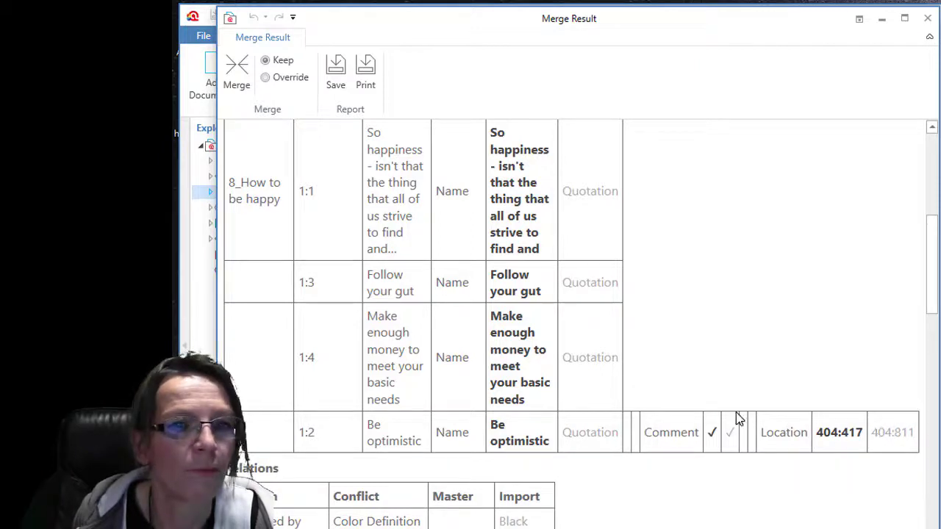
{"action": "scroll", "coordinate": [736, 416], "scroll_direction": "down", "scroll_amount": 3}
{"action": "scroll", "coordinate": [738, 418], "scroll_direction": "down", "scroll_amount": 3}
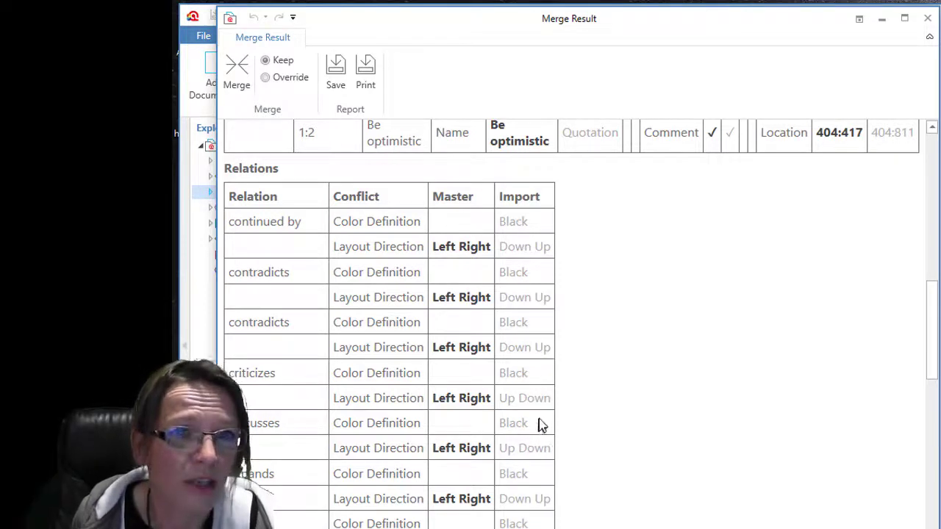
{"action": "scroll", "coordinate": [535, 423], "scroll_direction": "down", "scroll_amount": 4}
{"action": "scroll", "coordinate": [535, 417], "scroll_direction": "up", "scroll_amount": 4}
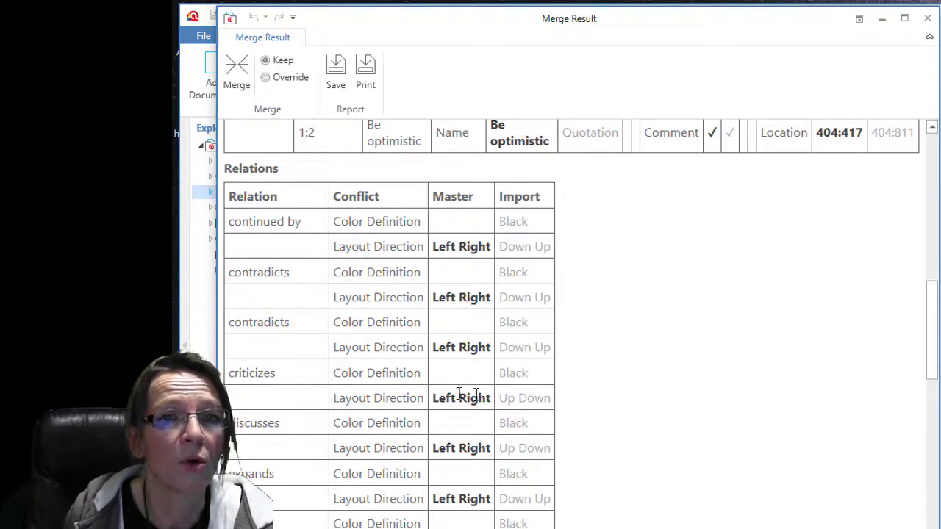
{"action": "scroll", "coordinate": [471, 393], "scroll_direction": "down", "scroll_amount": 3}
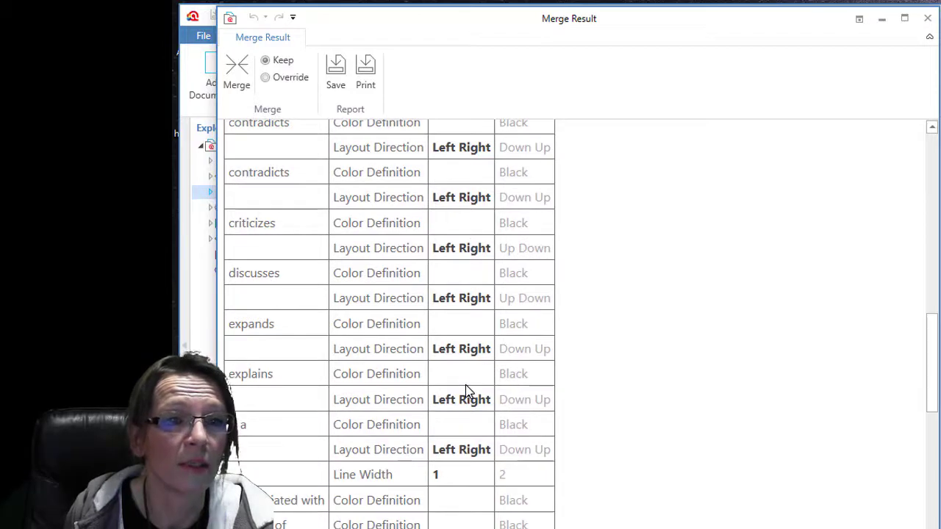
{"action": "scroll", "coordinate": [465, 384], "scroll_direction": "down", "scroll_amount": 2}
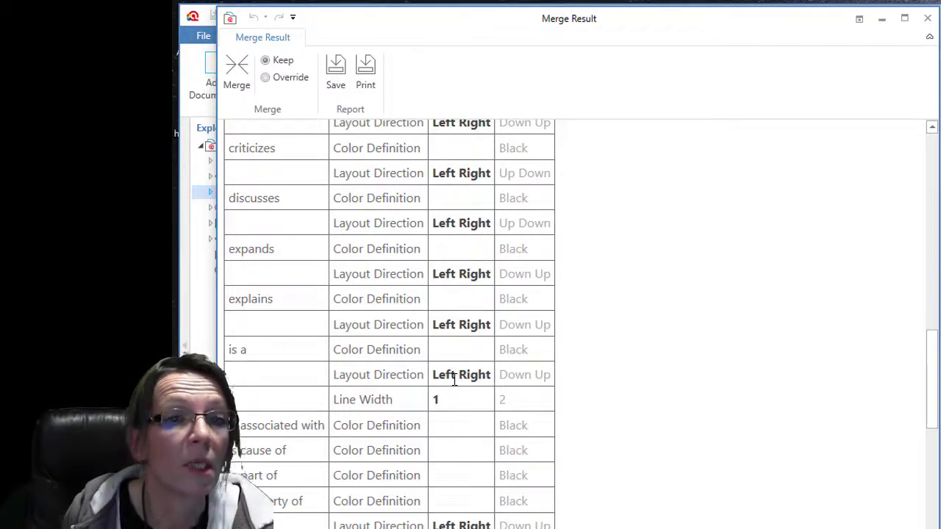
{"action": "scroll", "coordinate": [454, 379], "scroll_direction": "down", "scroll_amount": 2}
{"action": "scroll", "coordinate": [455, 378], "scroll_direction": "down", "scroll_amount": 1}
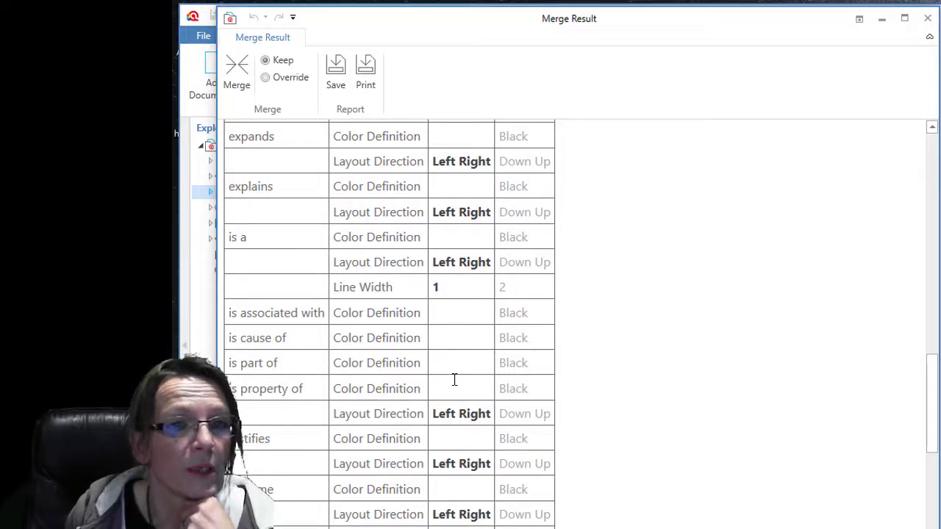
{"action": "scroll", "coordinate": [454, 379], "scroll_direction": "down", "scroll_amount": 4}
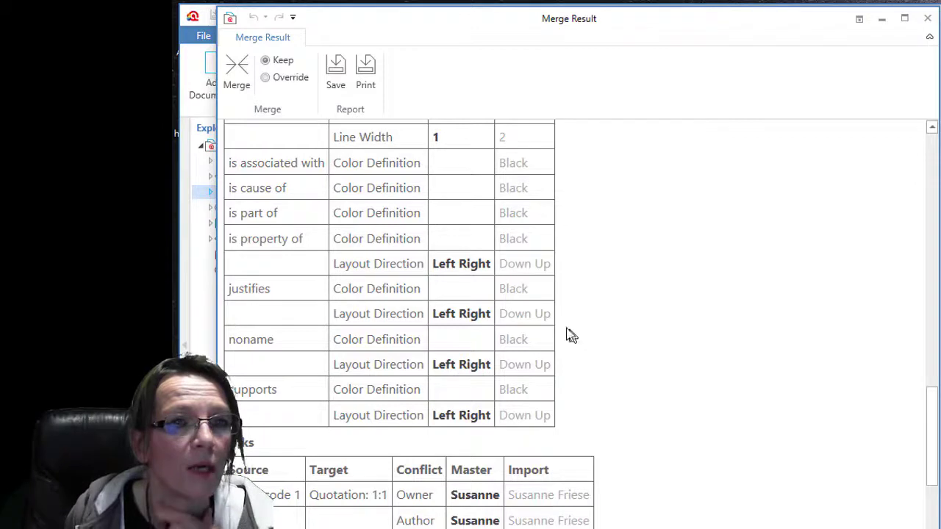
{"action": "scroll", "coordinate": [534, 311], "scroll_direction": "down", "scroll_amount": 9}
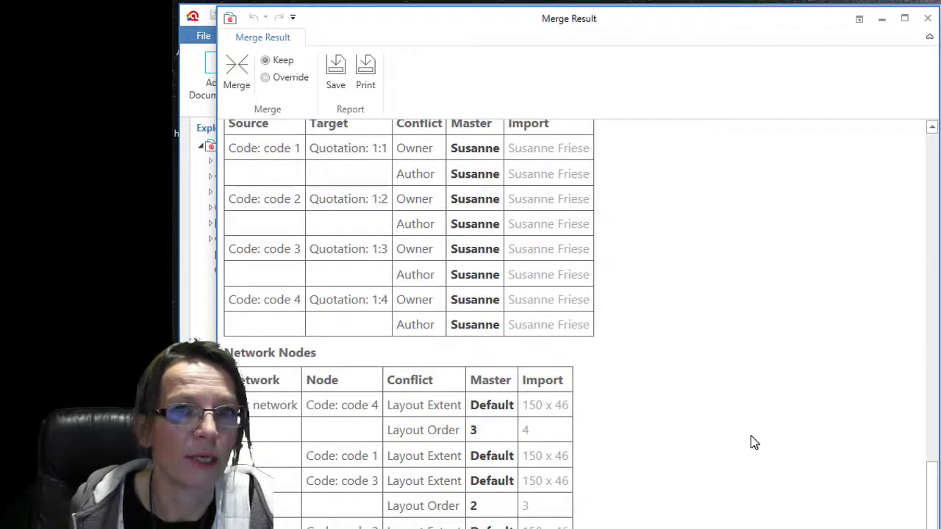
{"action": "scroll", "coordinate": [751, 435], "scroll_direction": "up", "scroll_amount": 15}
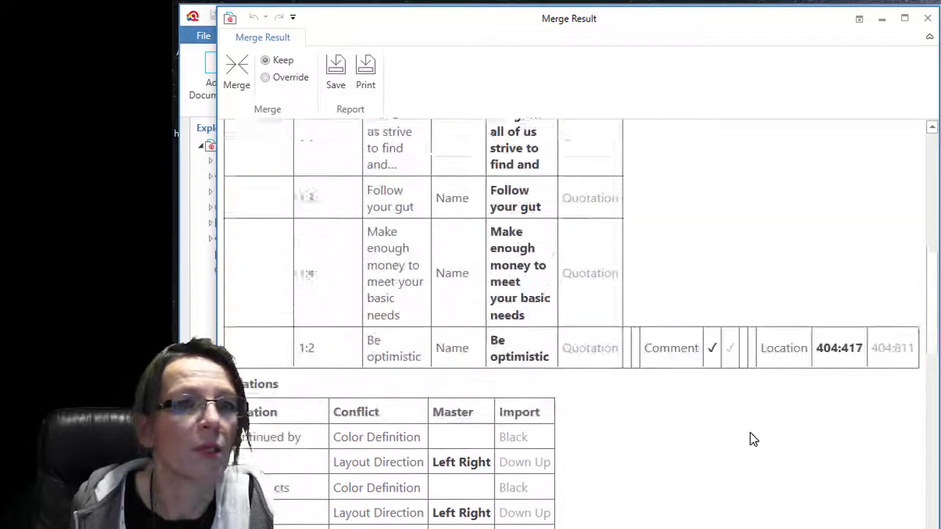
{"action": "scroll", "coordinate": [751, 438], "scroll_direction": "up", "scroll_amount": 5}
{"action": "scroll", "coordinate": [557, 213], "scroll_direction": "up", "scroll_amount": 5}
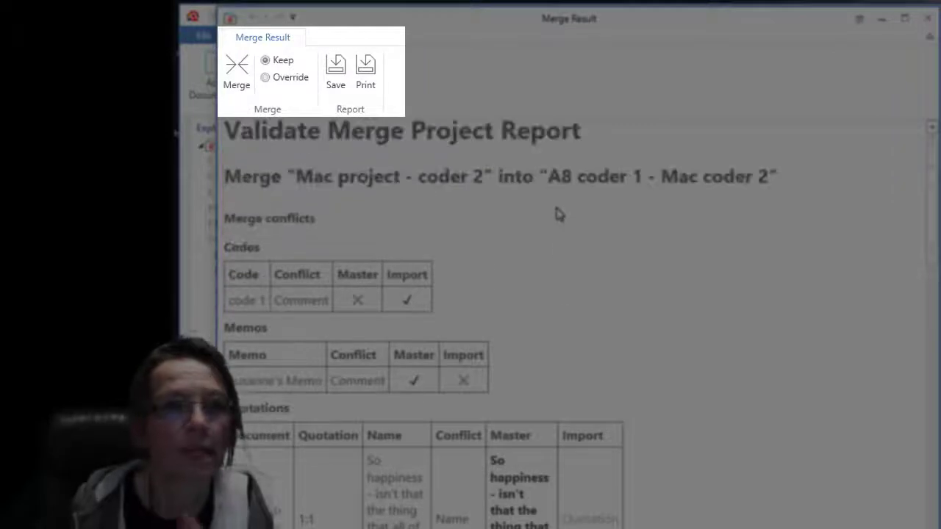
- Run the merge with Keep, review the summary (6 codes, 7 quotations, 17 links, 5 users), and close it
{"action": "left_click", "coordinate": [244, 71]}
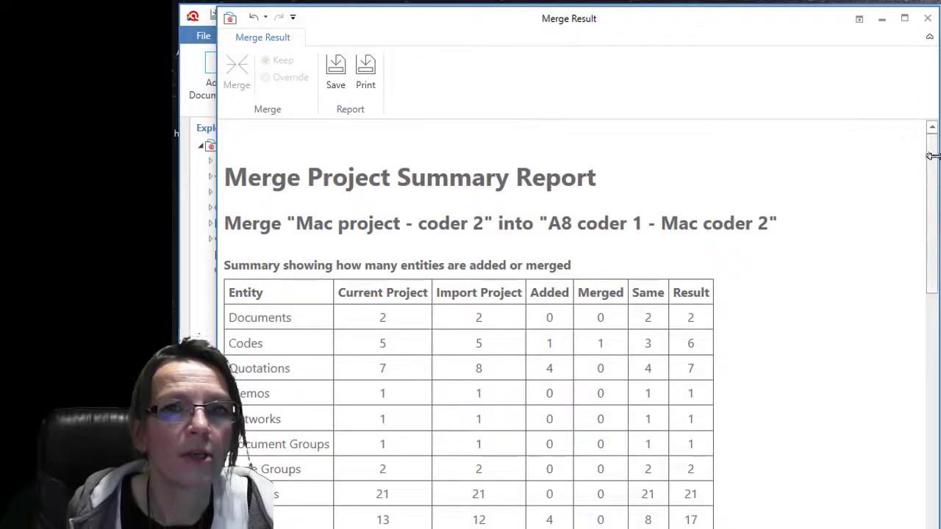
{"action": "scroll", "coordinate": [934, 162], "scroll_direction": "down", "scroll_amount": 2}
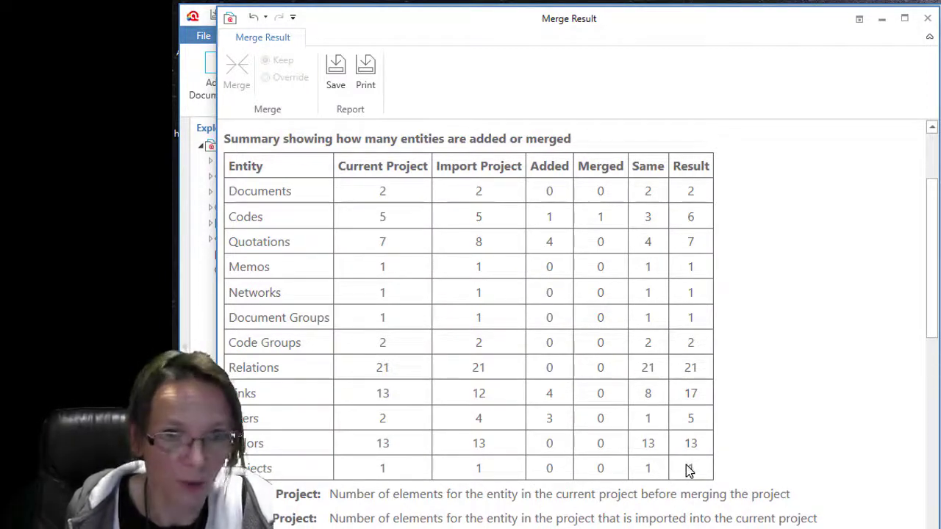
{"action": "left_click_drag", "start_coordinate": [939, 272], "coordinate": [920, 227]}
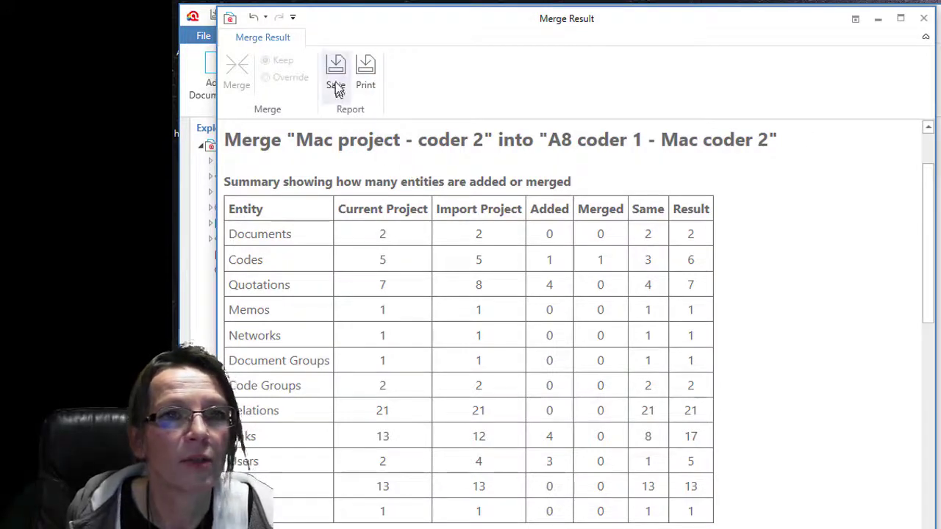
{"action": "left_click", "coordinate": [925, 18]}
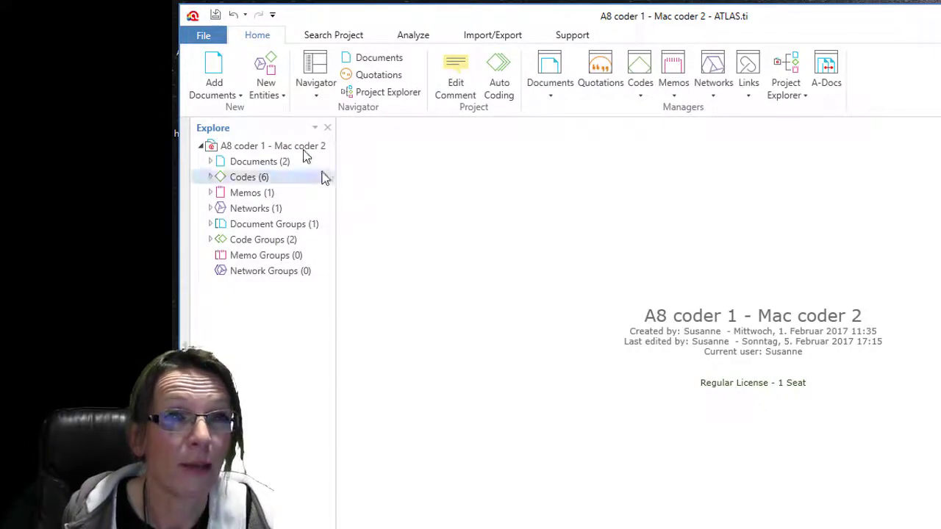
- Save the merged project, open document 8_How to be happy, and inspect its code 2 and code 3 quotations
{"action": "left_click", "coordinate": [216, 16]}
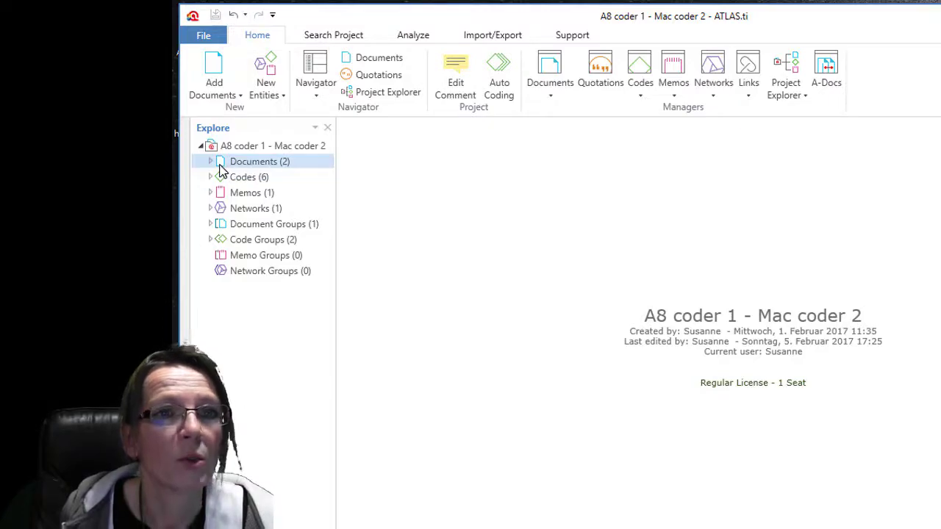
{"action": "left_click", "coordinate": [211, 162]}
{"action": "double_click", "coordinate": [266, 182]}
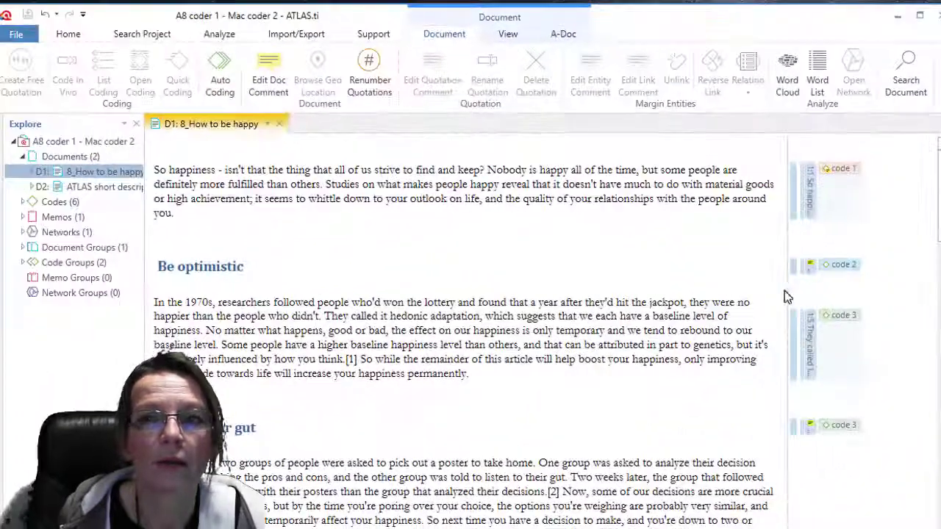
{"action": "left_click_drag", "start_coordinate": [784, 294], "coordinate": [627, 250]}
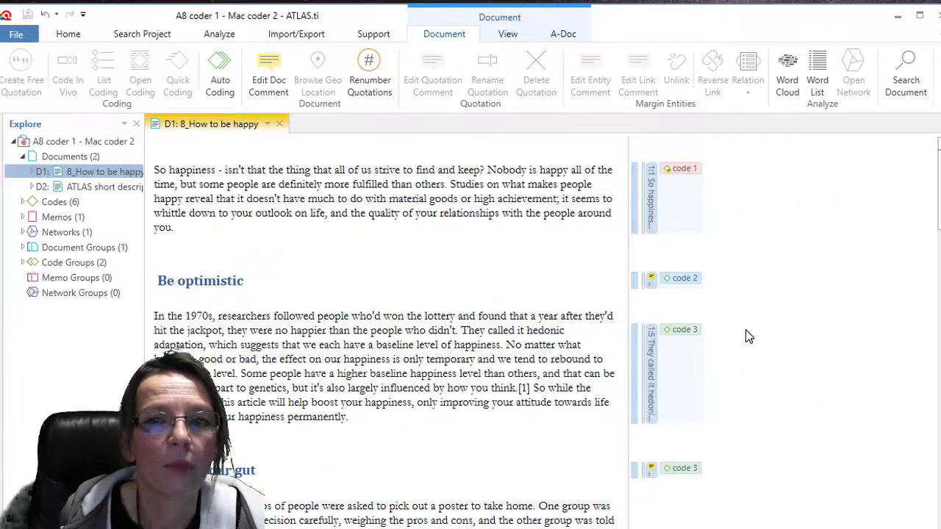
{"action": "left_click", "coordinate": [682, 281]}
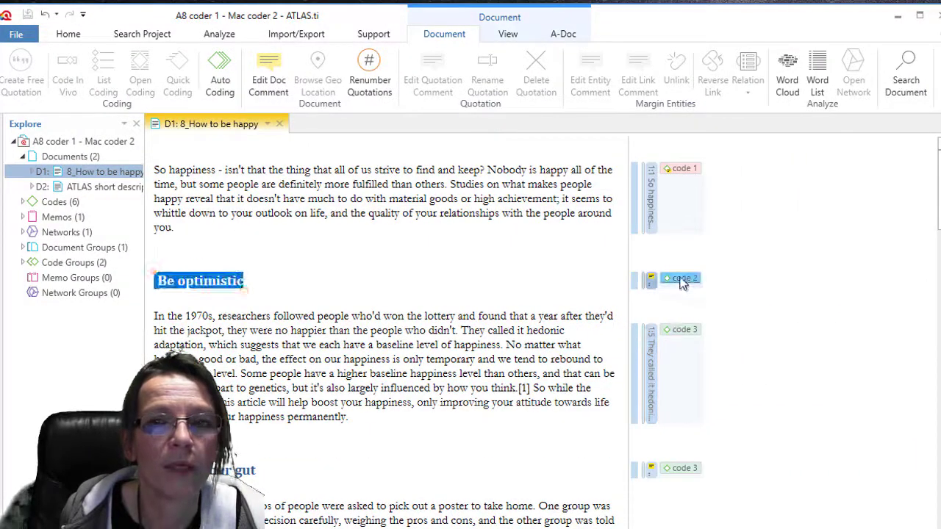
{"action": "left_click", "coordinate": [685, 330]}
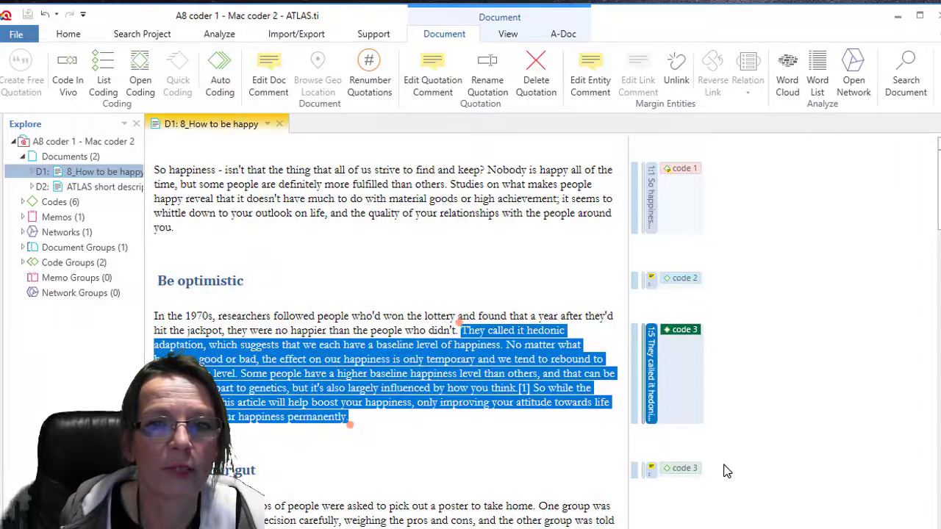
{"action": "scroll", "coordinate": [725, 471], "scroll_direction": "down", "scroll_amount": 2}
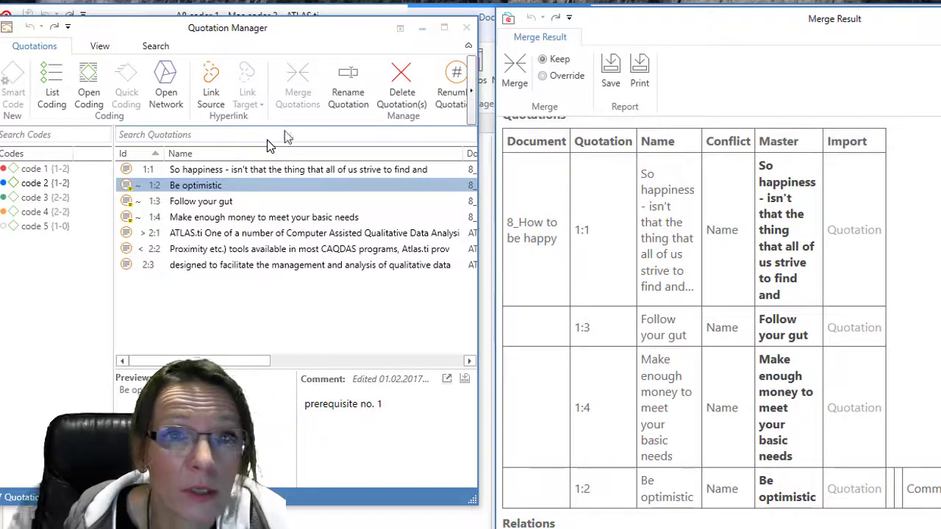
- Move the Merge Result report over the Quotation Manager to view Be optimistic's 404:417 vs 404:811 conflict
{"action": "left_click", "coordinate": [645, 26]}
{"action": "left_click_drag", "start_coordinate": [640, 25], "coordinate": [628, 25]}
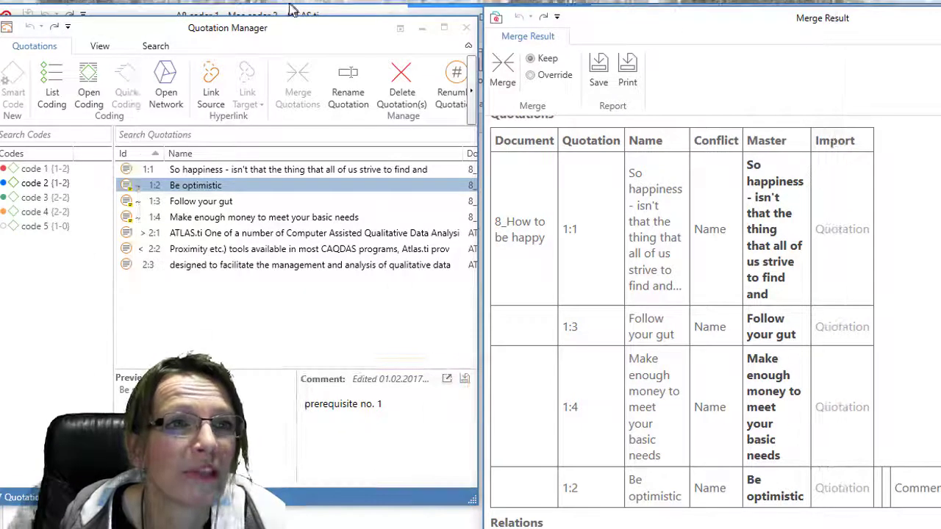
{"action": "left_click_drag", "start_coordinate": [806, 17], "coordinate": [336, 25]}
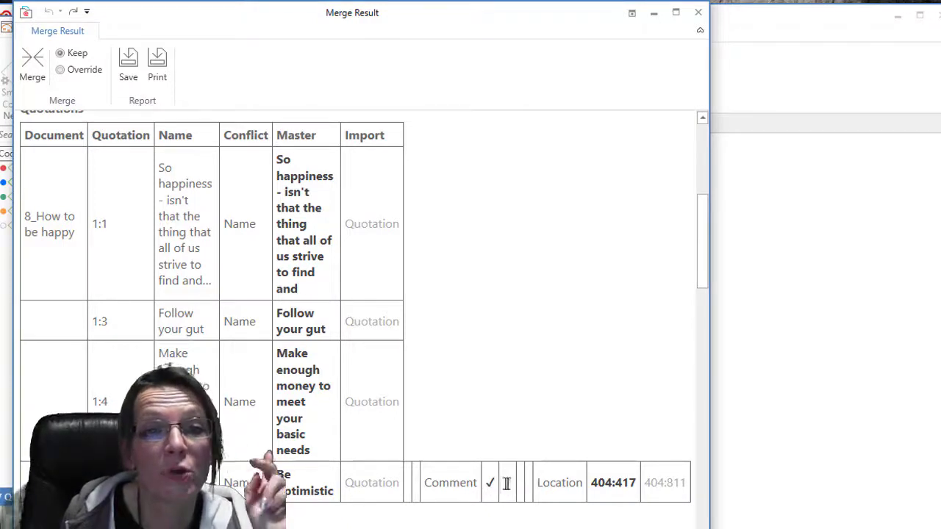
- Switch the merge to Override and review the imported-name conflicts for quotations 1:1, 1:3 and 1:4
{"action": "left_click", "coordinate": [507, 483]}
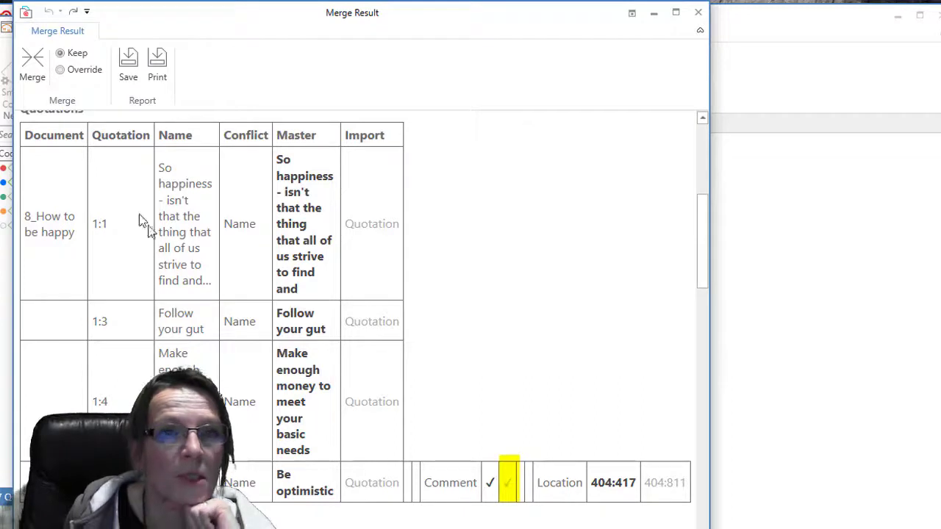
{"action": "left_click", "coordinate": [61, 70]}
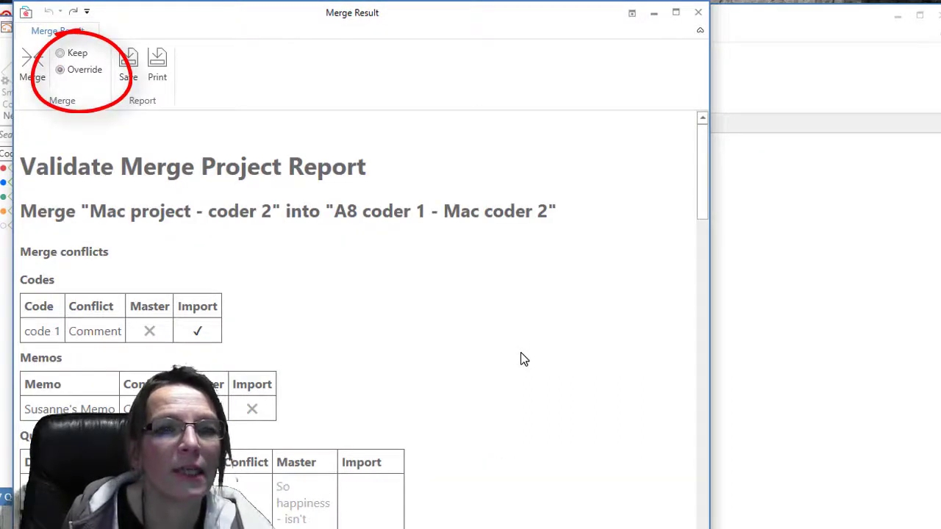
{"action": "scroll", "coordinate": [520, 353], "scroll_direction": "down", "scroll_amount": 2}
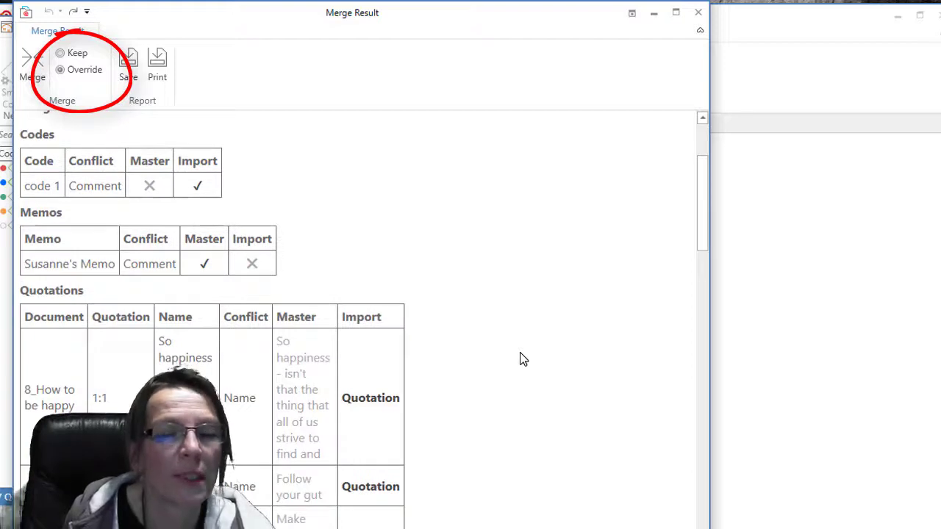
{"action": "scroll", "coordinate": [520, 353], "scroll_direction": "down", "scroll_amount": 3}
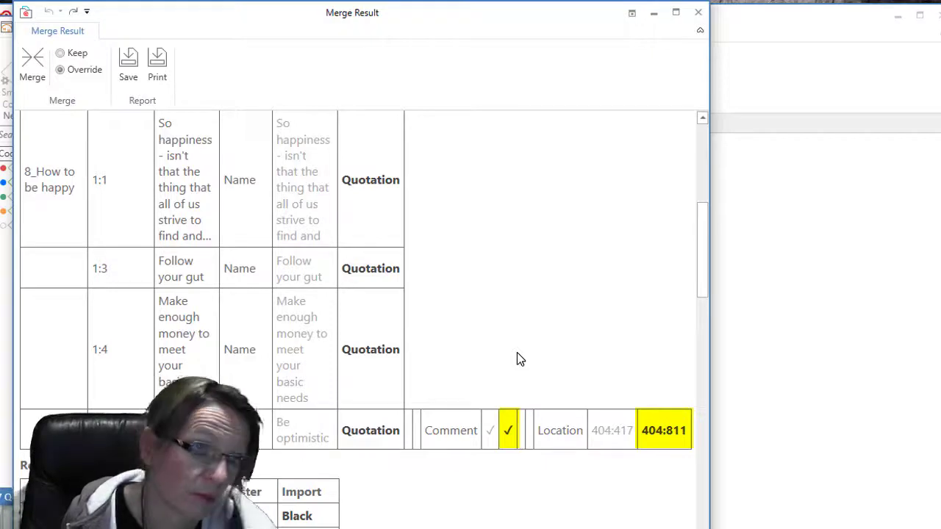
{"action": "scroll", "coordinate": [517, 353], "scroll_direction": "down", "scroll_amount": 3}
{"action": "scroll", "coordinate": [517, 353], "scroll_direction": "down", "scroll_amount": 8}
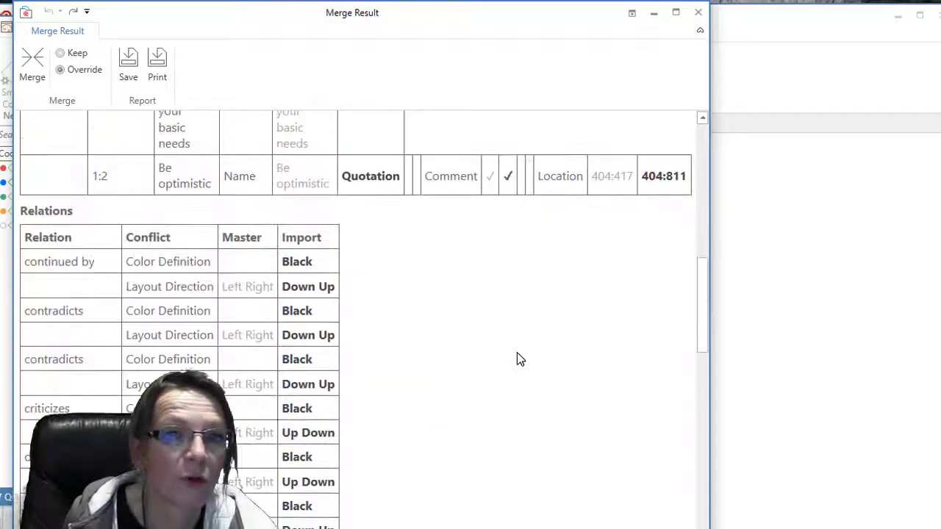
{"action": "scroll", "coordinate": [517, 353], "scroll_direction": "up", "scroll_amount": 10}
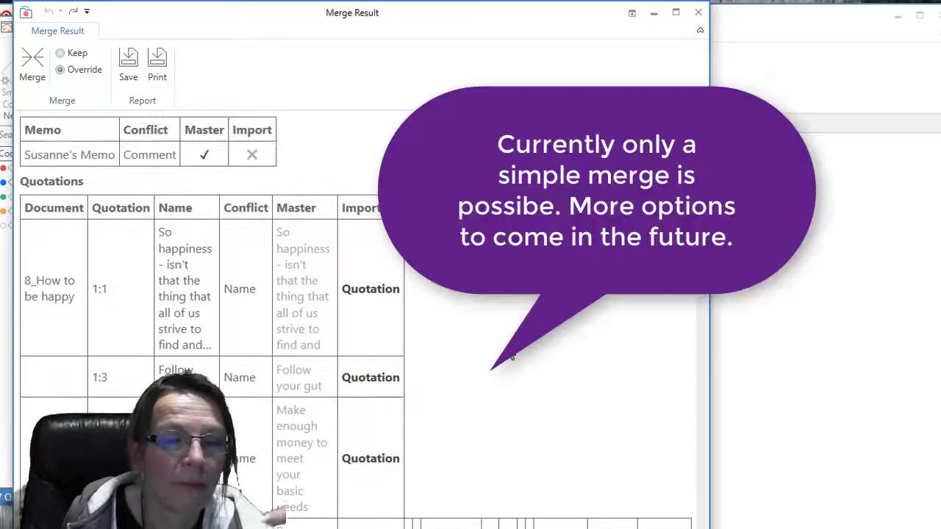
{"action": "scroll", "coordinate": [512, 353], "scroll_direction": "up", "scroll_amount": 3}
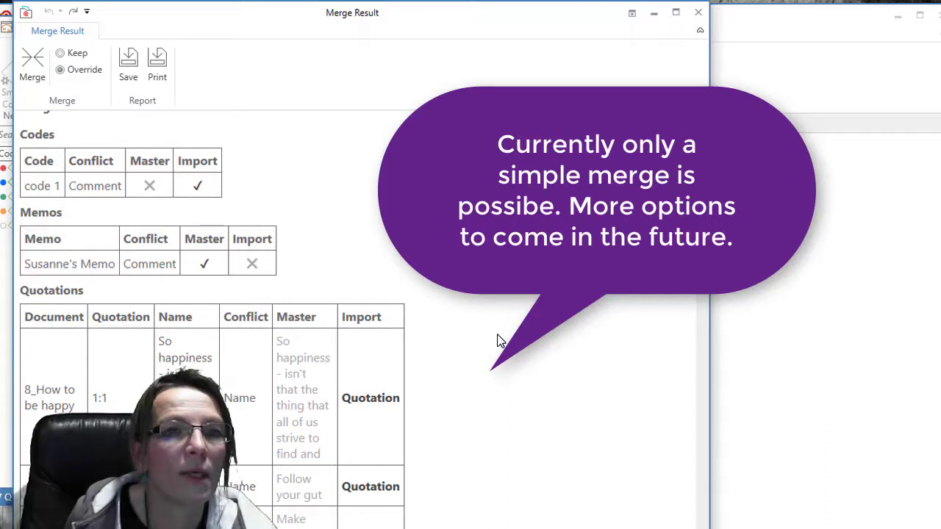
{"action": "scroll", "coordinate": [500, 341], "scroll_direction": "down", "scroll_amount": 3}
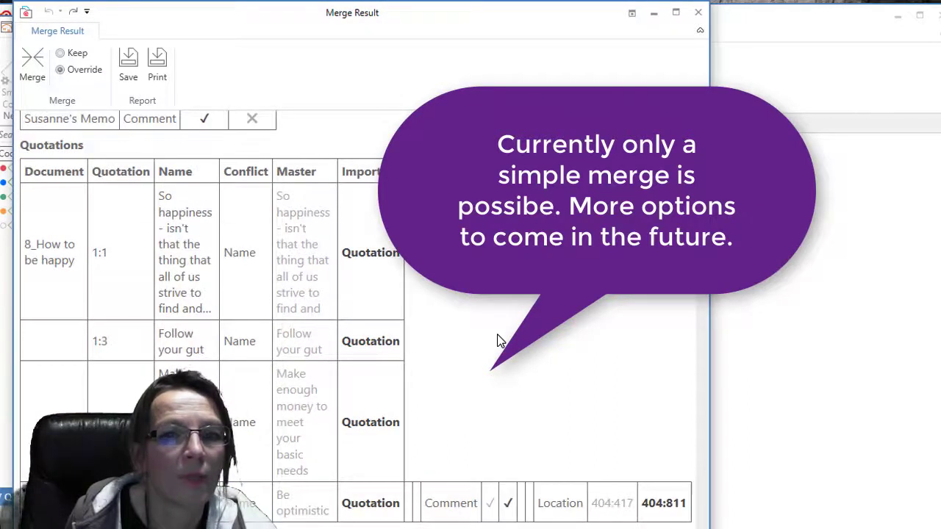
{"action": "scroll", "coordinate": [500, 340], "scroll_direction": "up", "scroll_amount": 1}
{"action": "scroll", "coordinate": [499, 341], "scroll_direction": "up", "scroll_amount": 5}
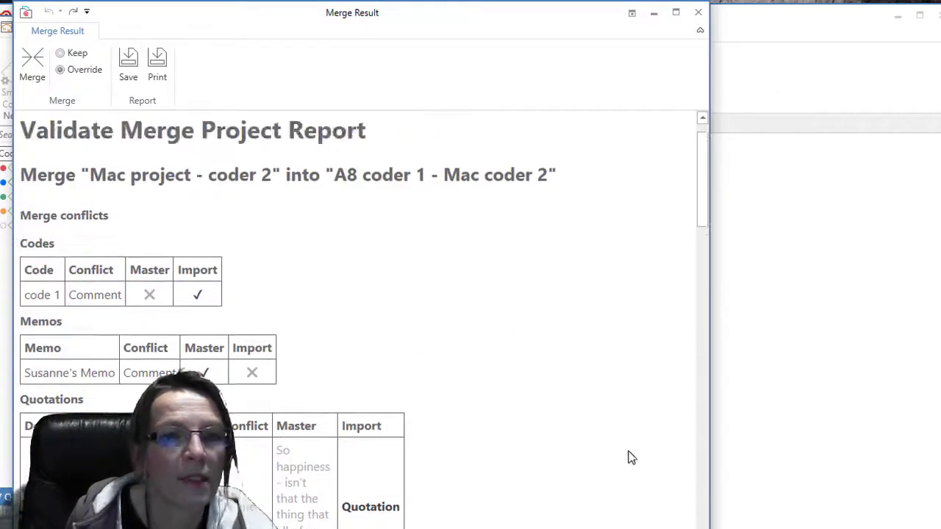
{"action": "scroll", "coordinate": [620, 452], "scroll_direction": "down", "scroll_amount": 3}
{"action": "scroll", "coordinate": [514, 392], "scroll_direction": "down", "scroll_amount": 4}
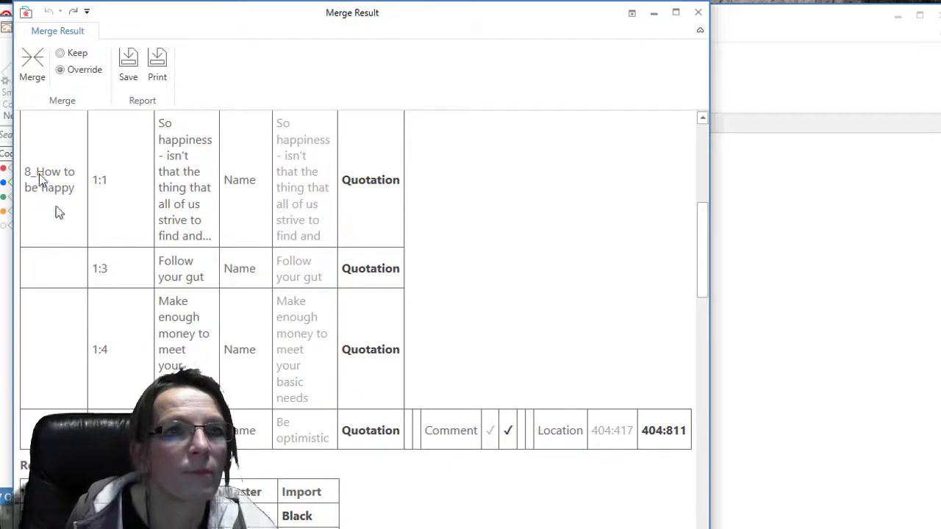
{"action": "scroll", "coordinate": [44, 155], "scroll_direction": "up", "scroll_amount": 2}
{"action": "scroll", "coordinate": [40, 149], "scroll_direction": "up", "scroll_amount": 2}
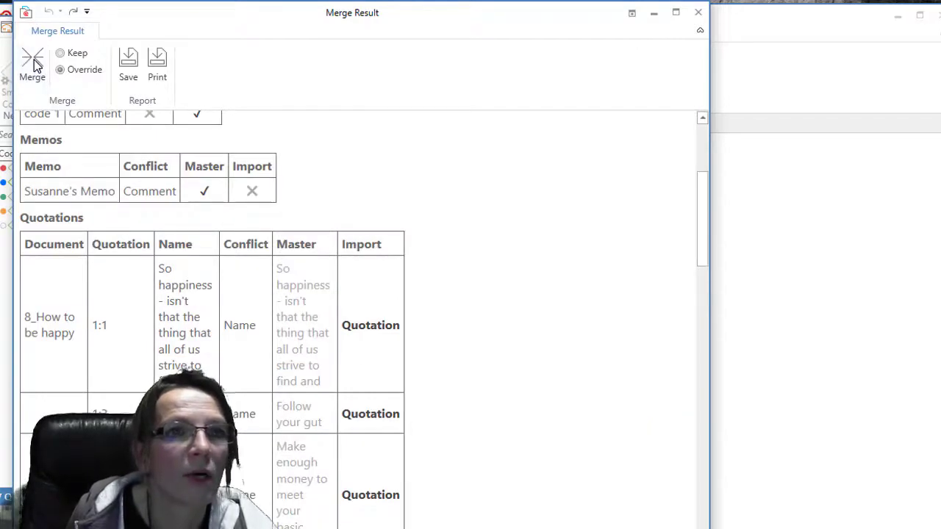
- Run the Override merge and check that quotation 1:2's code 2 span now extends into the next paragraph
{"action": "left_click", "coordinate": [33, 64]}
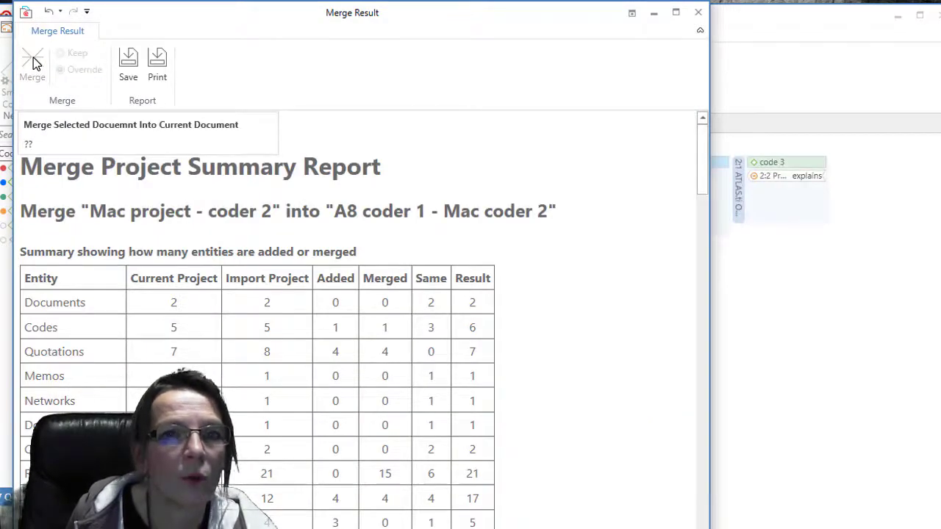
{"action": "left_click", "coordinate": [654, 13]}
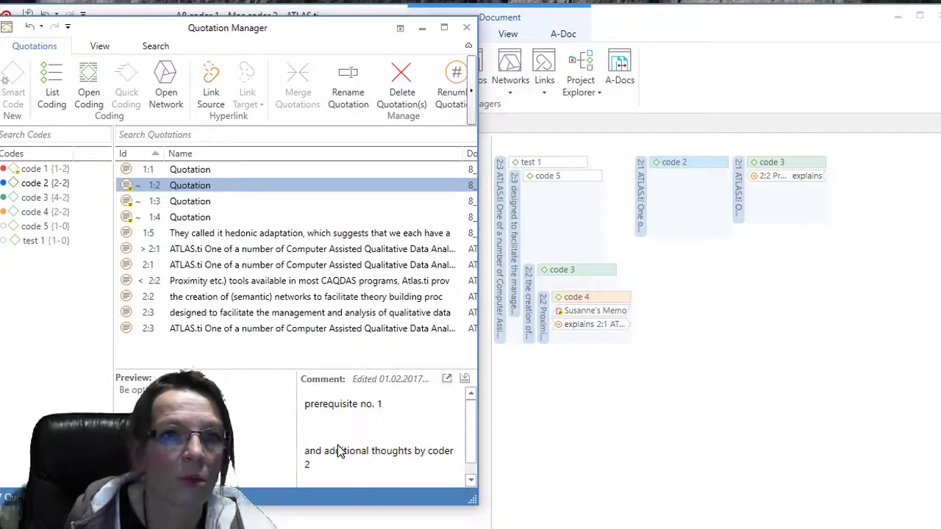
{"action": "double_click", "coordinate": [187, 187]}
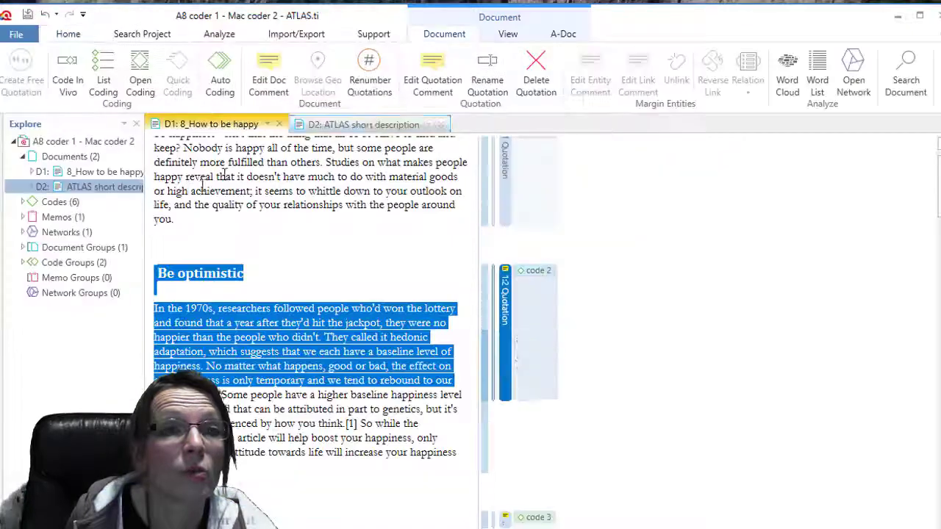
{"action": "left_click", "coordinate": [529, 273]}
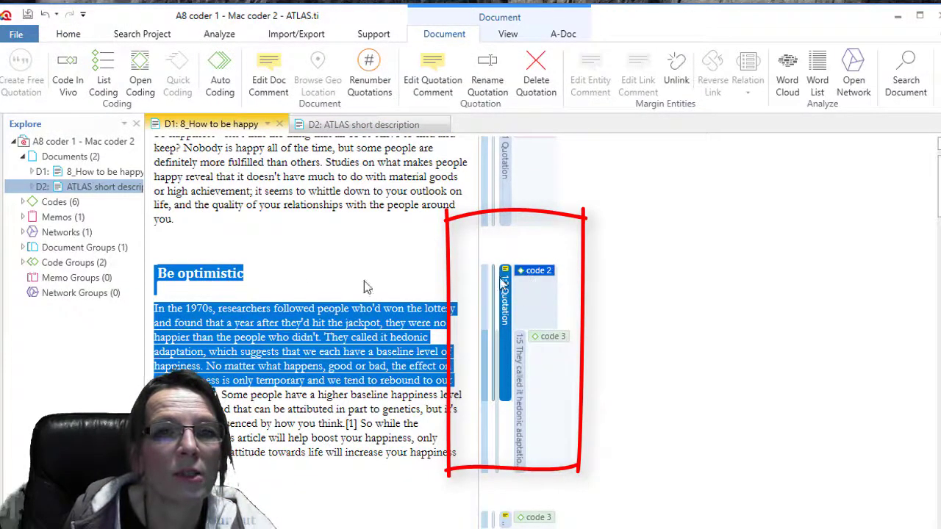